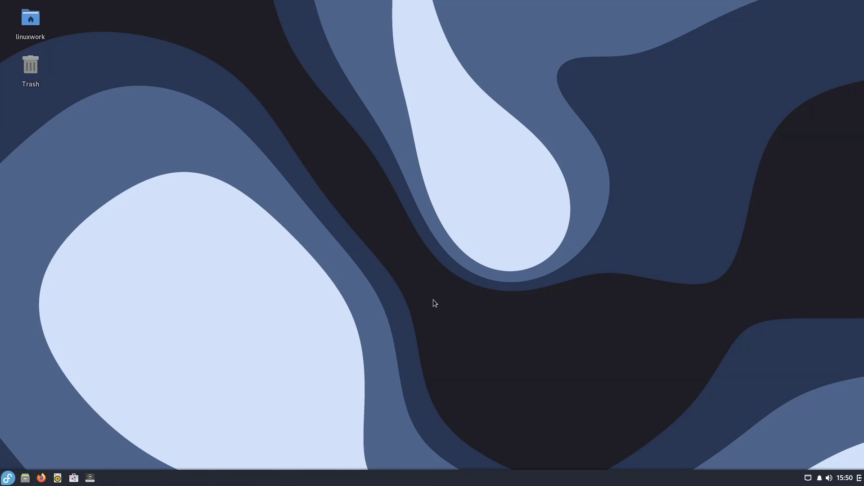
Browse the full list of installed applications in the Budgie applications menu.
{"action": "left_click", "coordinate": [8, 478]}
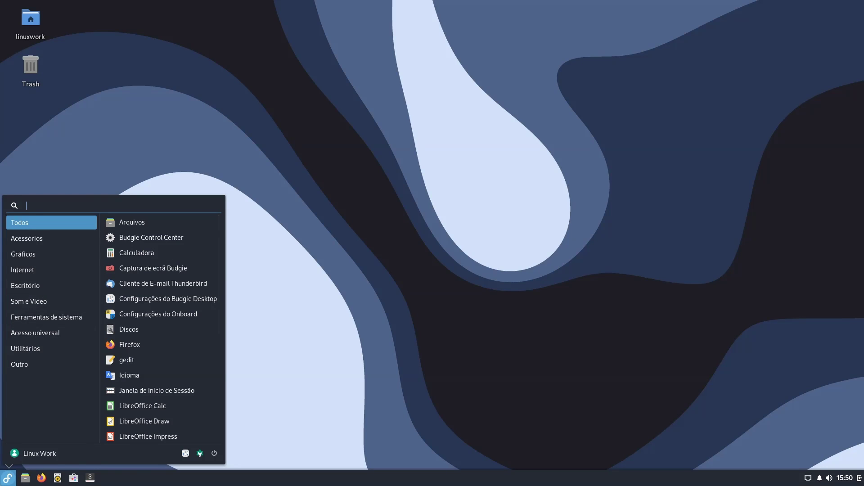
{"action": "key", "text": "super"}
{"action": "key", "text": "super"}
{"action": "key", "text": "super"}
{"action": "key", "text": "super"}
{"action": "key", "text": "super"}
{"action": "key", "text": "super"}
{"action": "scroll", "coordinate": [182, 249], "scroll_direction": "down", "scroll_amount": 7}
{"action": "scroll", "coordinate": [182, 250], "scroll_direction": "up", "scroll_amount": 7}
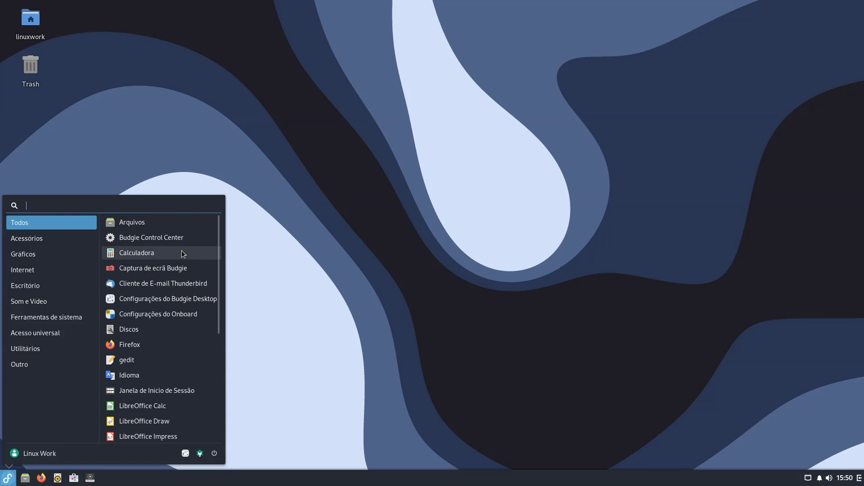
{"action": "scroll", "coordinate": [181, 251], "scroll_direction": "down", "scroll_amount": 5}
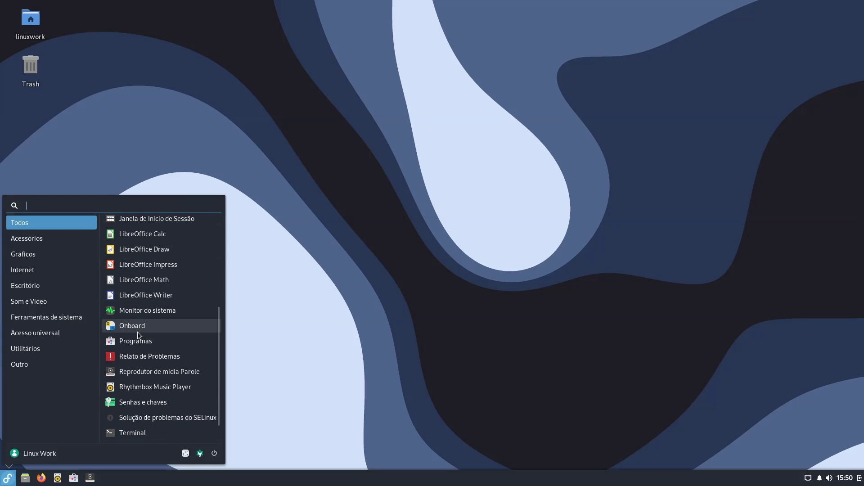
{"action": "scroll", "coordinate": [137, 332], "scroll_direction": "up", "scroll_amount": 2}
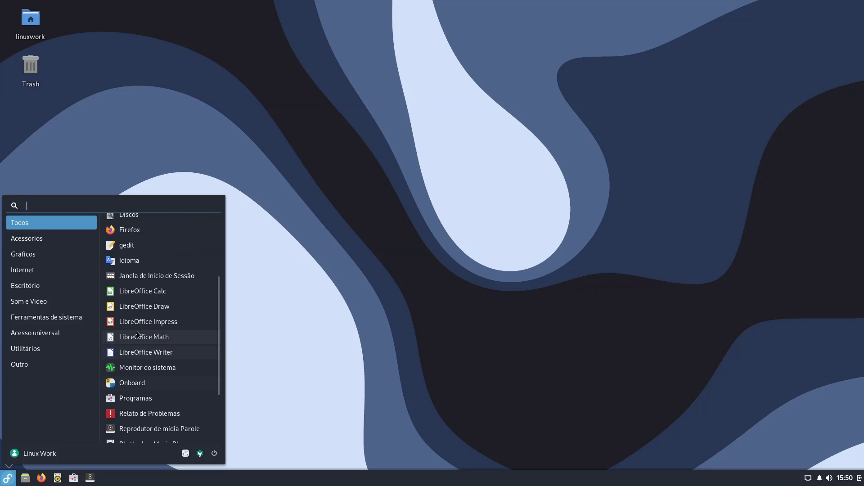
{"action": "scroll", "coordinate": [137, 332], "scroll_direction": "up", "scroll_amount": 4}
{"action": "scroll", "coordinate": [137, 331], "scroll_direction": "down", "scroll_amount": 6}
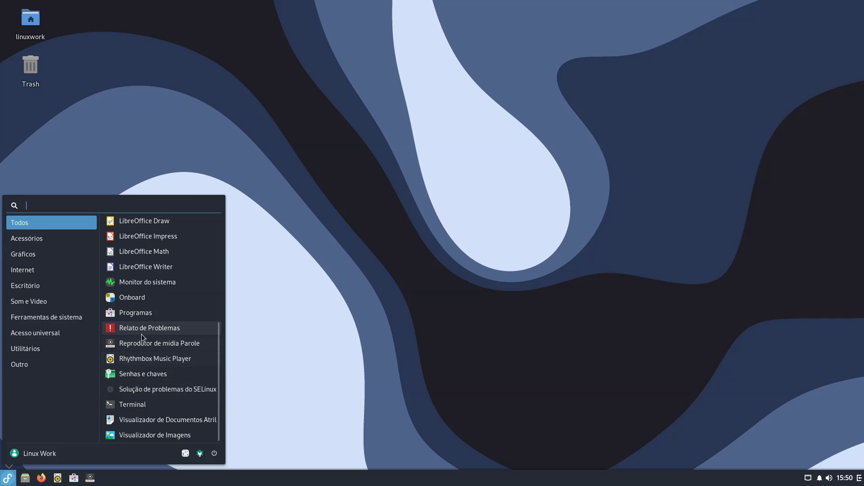
{"action": "scroll", "coordinate": [122, 390], "scroll_direction": "up", "scroll_amount": 2}
{"action": "scroll", "coordinate": [130, 367], "scroll_direction": "up", "scroll_amount": 3}
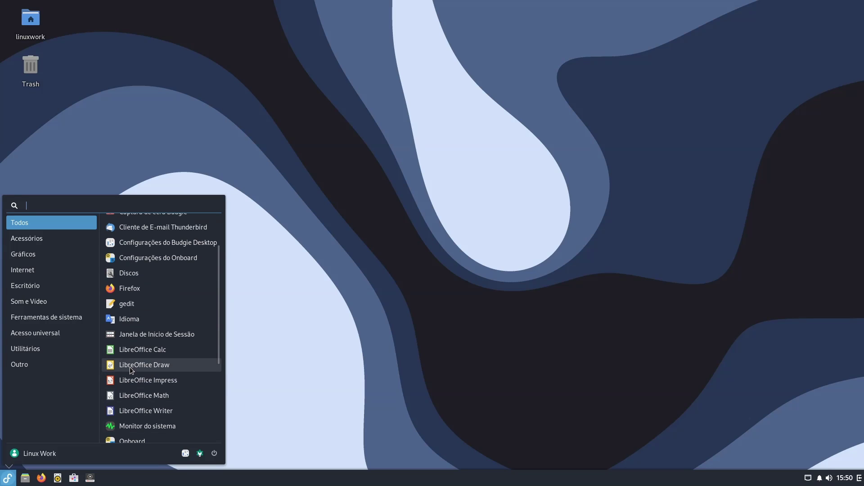
{"action": "scroll", "coordinate": [129, 368], "scroll_direction": "up", "scroll_amount": 2}
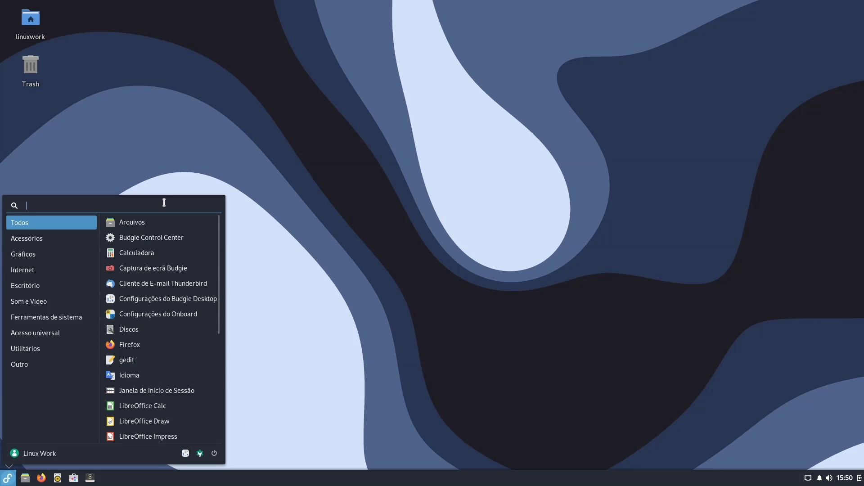
Open Budgie Control Center and go to its Sobre page.
{"action": "left_click", "coordinate": [150, 238]}
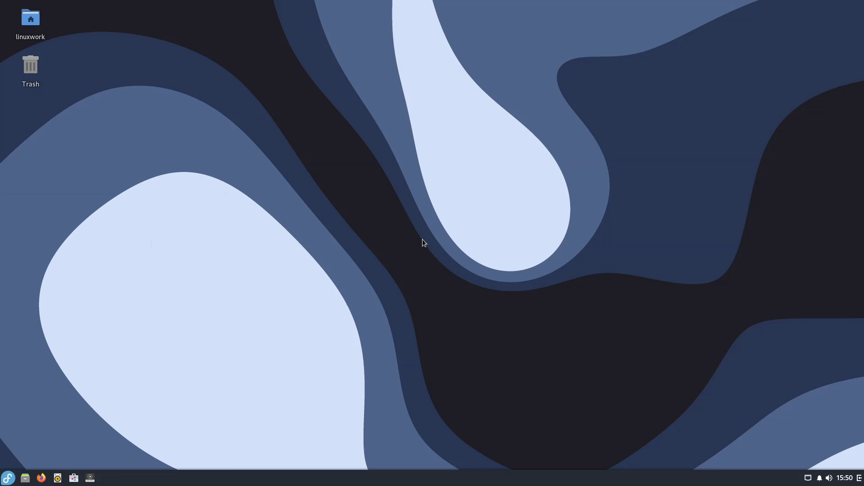
{"action": "scroll", "coordinate": [272, 199], "scroll_direction": "down", "scroll_amount": 5}
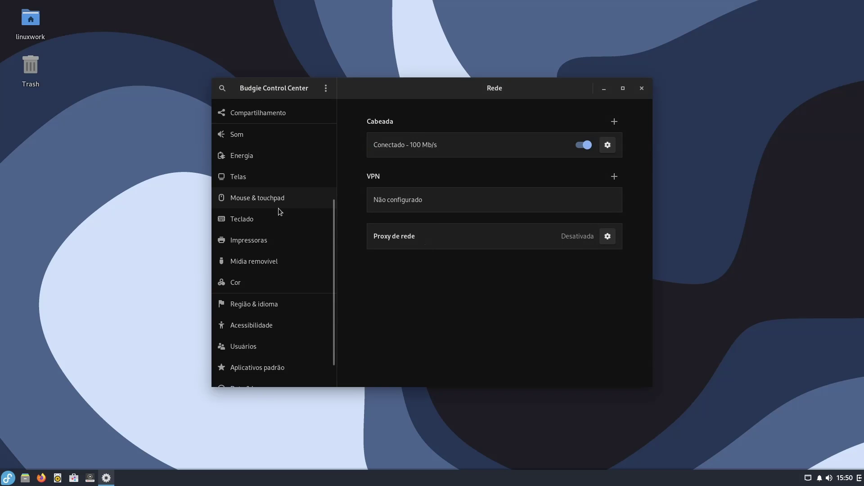
{"action": "scroll", "coordinate": [277, 223], "scroll_direction": "up", "scroll_amount": 2}
{"action": "scroll", "coordinate": [265, 375], "scroll_direction": "down", "scroll_amount": 4}
{"action": "left_click", "coordinate": [265, 375]}
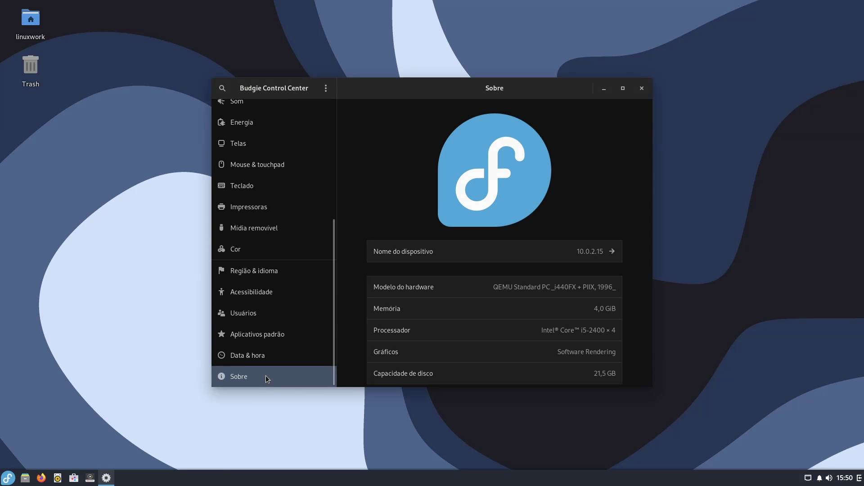
Examine the hardware, Budgie version, operating system and kernel details on the Sobre page.
{"action": "scroll", "coordinate": [463, 293], "scroll_direction": "down", "scroll_amount": 5}
{"action": "scroll", "coordinate": [466, 292], "scroll_direction": "up", "scroll_amount": 4}
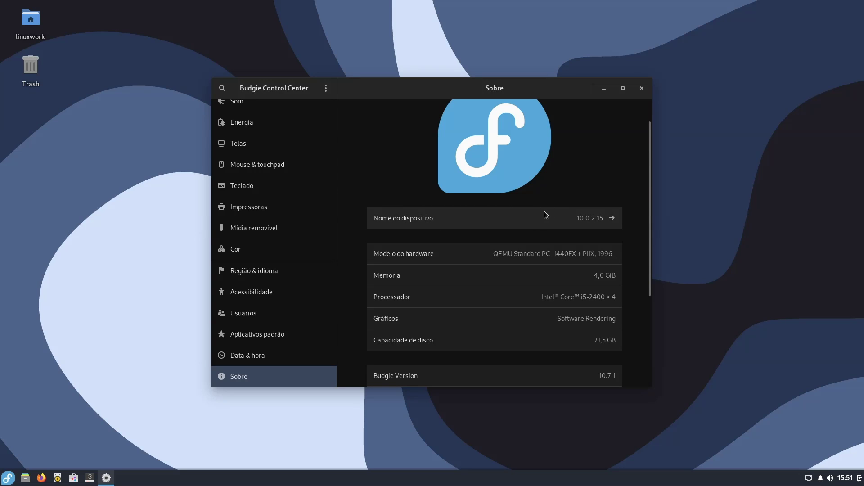
{"action": "scroll", "coordinate": [545, 213], "scroll_direction": "down", "scroll_amount": 3}
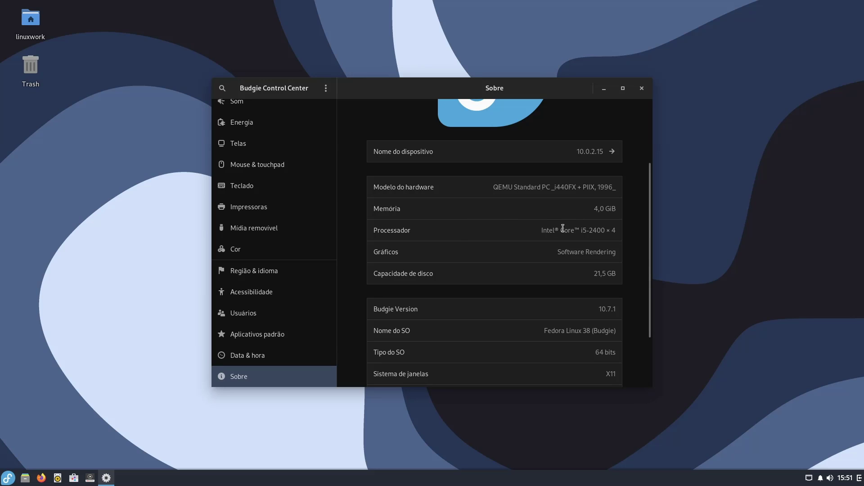
{"action": "scroll", "coordinate": [525, 261], "scroll_direction": "down", "scroll_amount": 3}
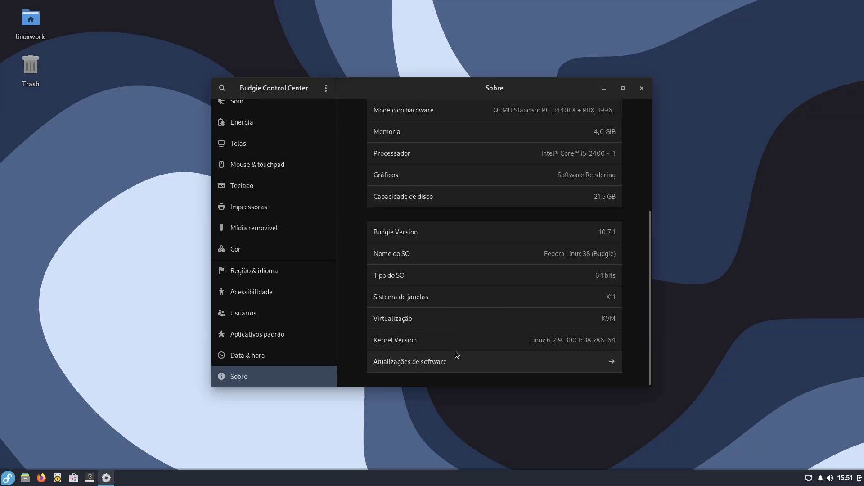
{"action": "scroll", "coordinate": [547, 326], "scroll_direction": "down", "scroll_amount": 2}
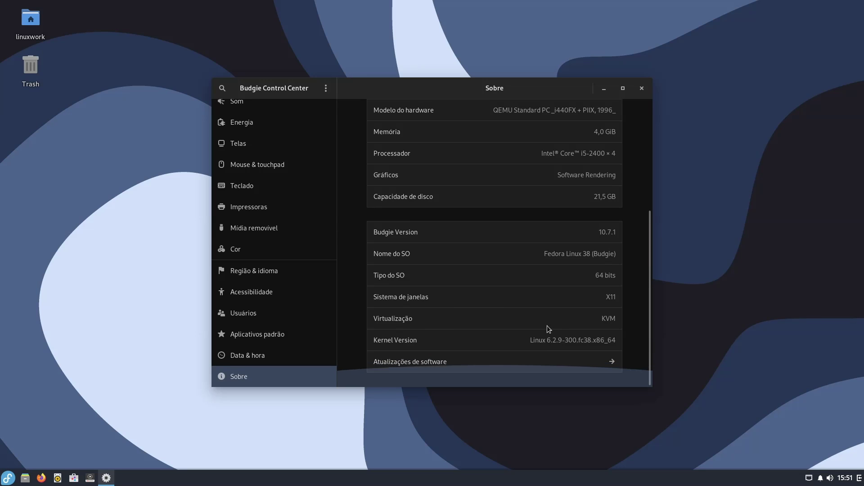
Open the Plano de fundo settings and look through the available wallpapers.
{"action": "scroll", "coordinate": [277, 329], "scroll_direction": "up", "scroll_amount": 4}
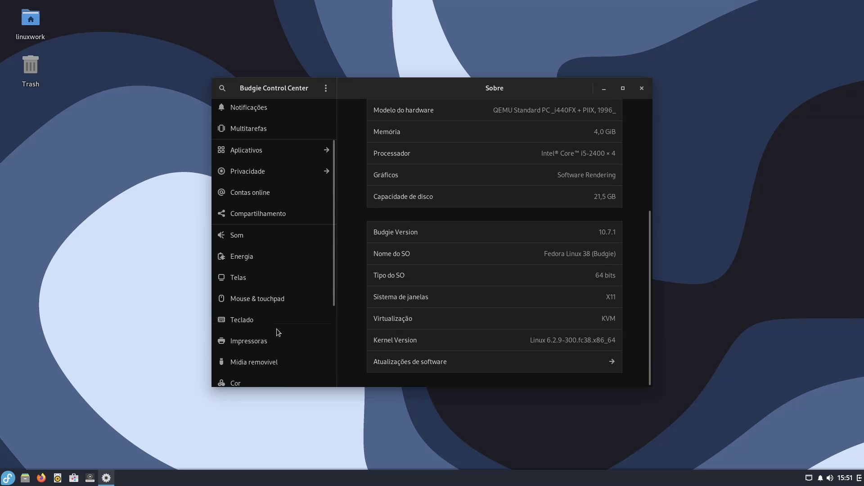
{"action": "scroll", "coordinate": [277, 332], "scroll_direction": "up", "scroll_amount": 3}
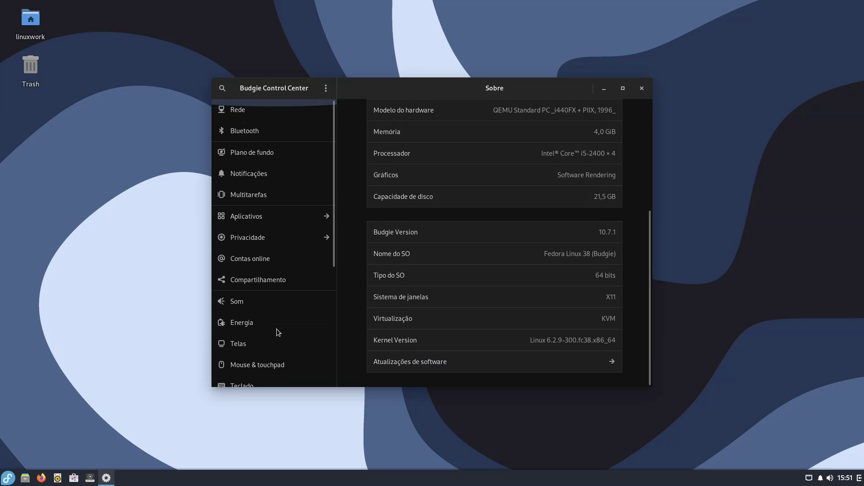
{"action": "left_click", "coordinate": [230, 159]}
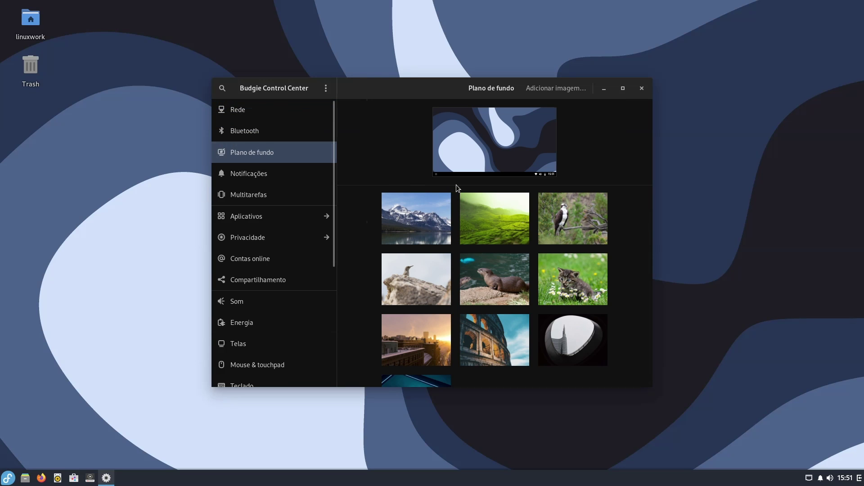
{"action": "scroll", "coordinate": [451, 243], "scroll_direction": "down", "scroll_amount": 10}
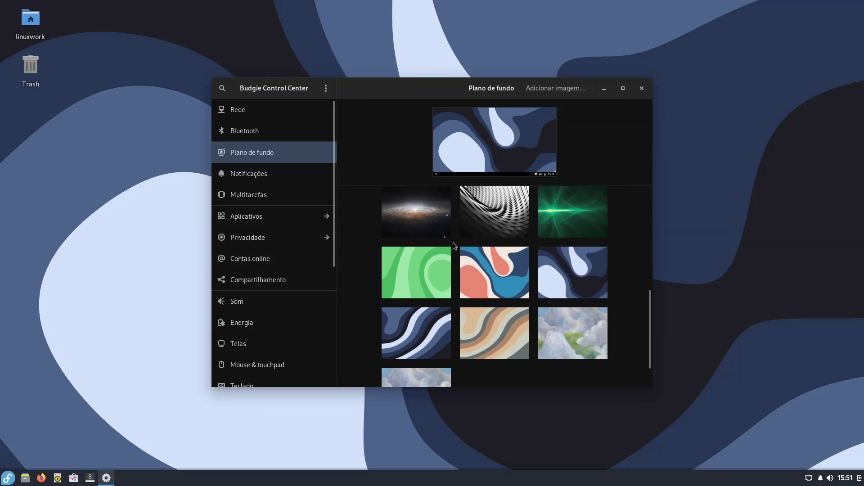
{"action": "scroll", "coordinate": [452, 243], "scroll_direction": "down", "scroll_amount": 1}
{"action": "scroll", "coordinate": [455, 244], "scroll_direction": "up", "scroll_amount": 3}
{"action": "scroll", "coordinate": [457, 244], "scroll_direction": "up", "scroll_amount": 3}
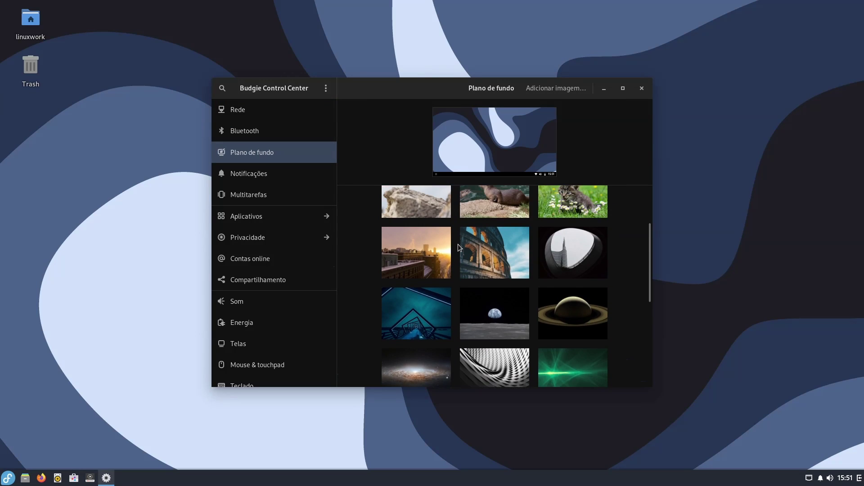
{"action": "scroll", "coordinate": [459, 244], "scroll_direction": "up", "scroll_amount": 2}
{"action": "scroll", "coordinate": [461, 243], "scroll_direction": "down", "scroll_amount": 5}
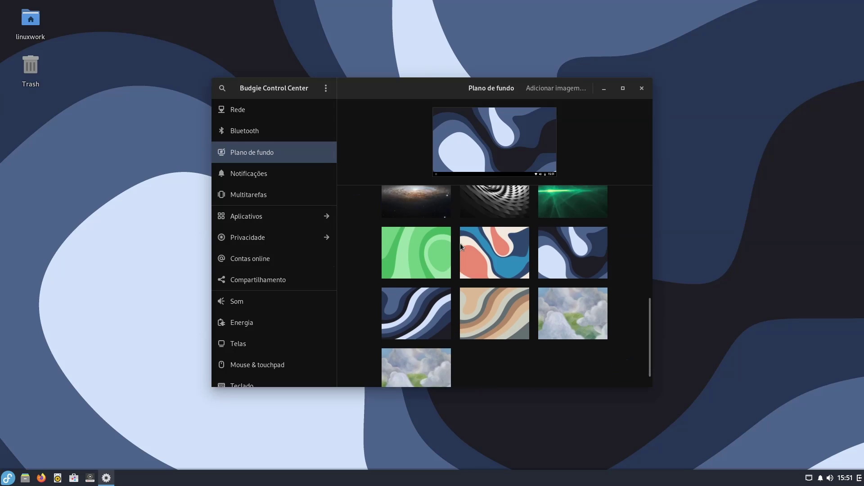
{"action": "scroll", "coordinate": [460, 243], "scroll_direction": "up", "scroll_amount": 3}
{"action": "scroll", "coordinate": [492, 263], "scroll_direction": "up", "scroll_amount": 3}
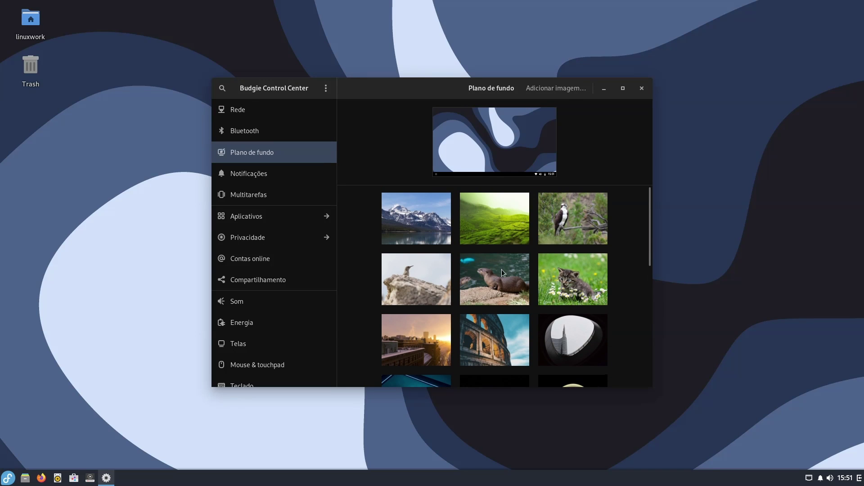
{"action": "scroll", "coordinate": [506, 274], "scroll_direction": "down", "scroll_amount": 5}
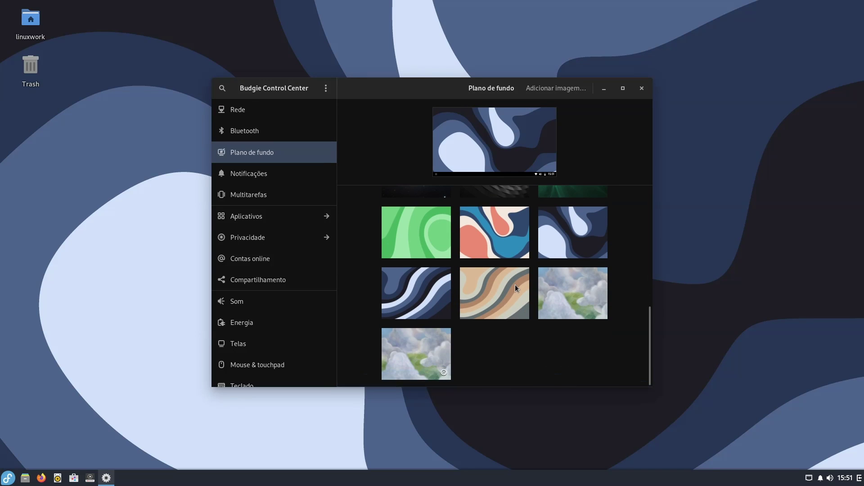
{"action": "scroll", "coordinate": [515, 284], "scroll_direction": "up", "scroll_amount": 5}
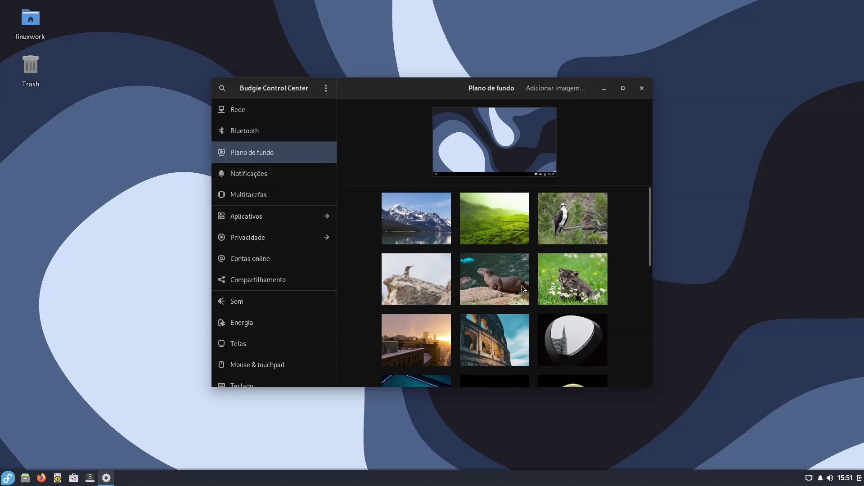
Set the ringed planet Saturn image as the desktop wallpaper and close Budgie Control Center.
{"action": "scroll", "coordinate": [524, 289], "scroll_direction": "down", "scroll_amount": 2}
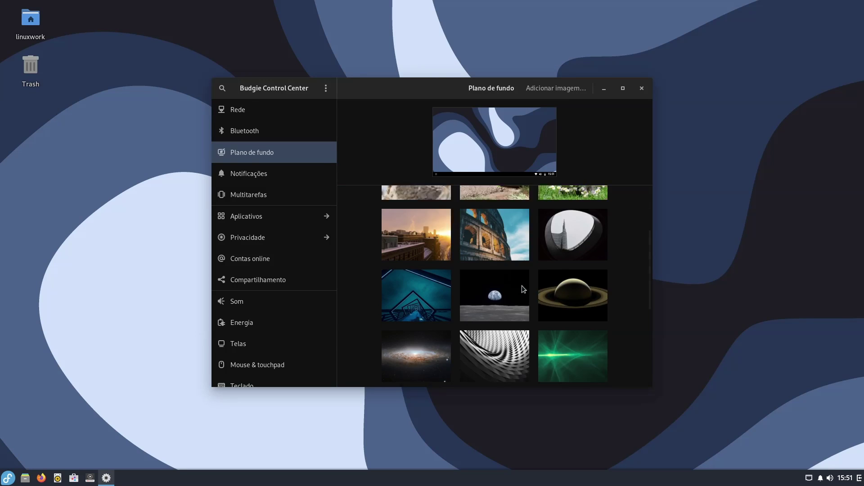
{"action": "scroll", "coordinate": [523, 288], "scroll_direction": "down", "scroll_amount": 3}
{"action": "scroll", "coordinate": [524, 289], "scroll_direction": "up", "scroll_amount": 5}
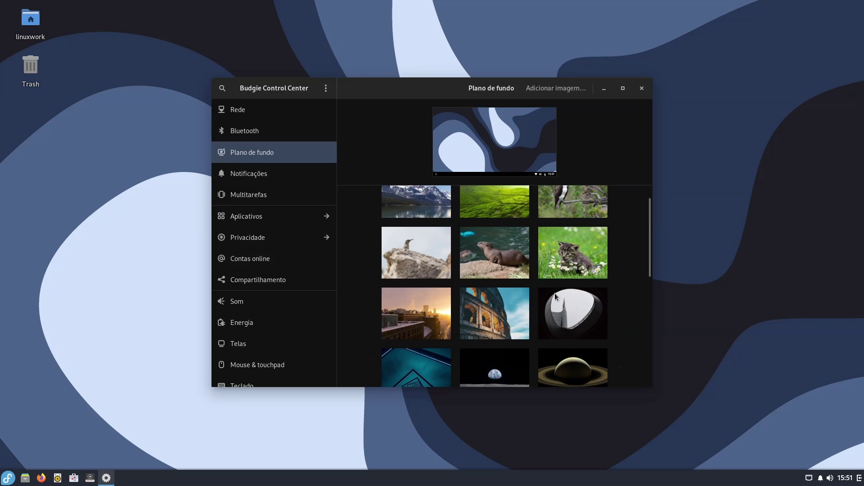
{"action": "scroll", "coordinate": [563, 299], "scroll_direction": "down", "scroll_amount": 2}
{"action": "left_click", "coordinate": [580, 275]}
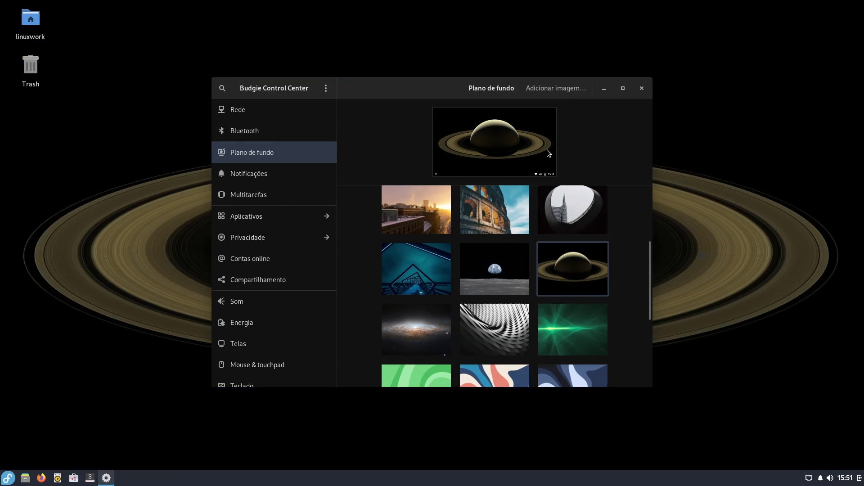
{"action": "scroll", "coordinate": [264, 309], "scroll_direction": "down", "scroll_amount": 3}
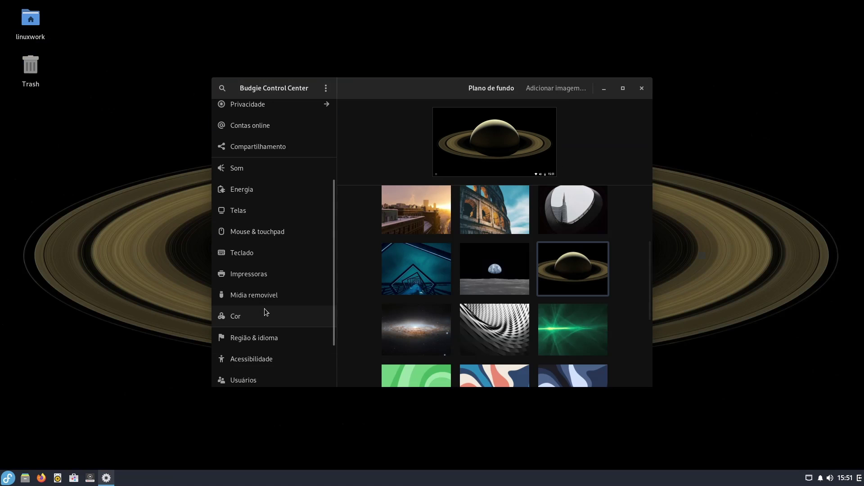
{"action": "scroll", "coordinate": [264, 309], "scroll_direction": "up", "scroll_amount": 4}
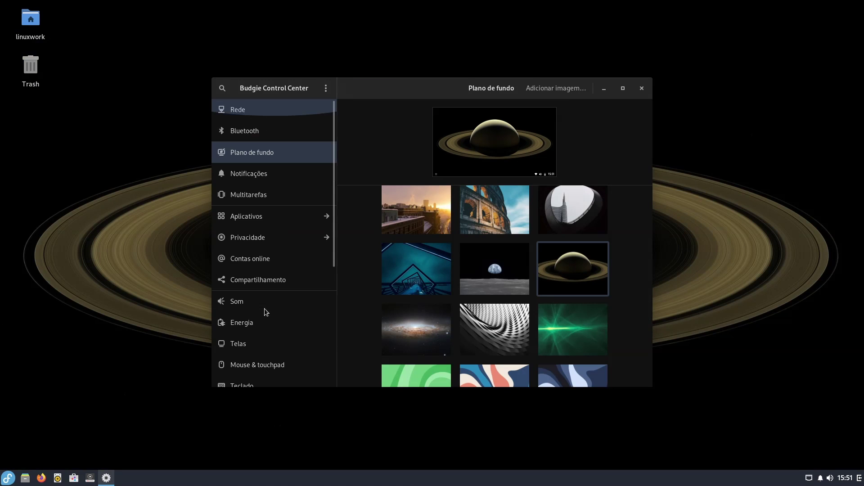
{"action": "left_click", "coordinate": [643, 89]}
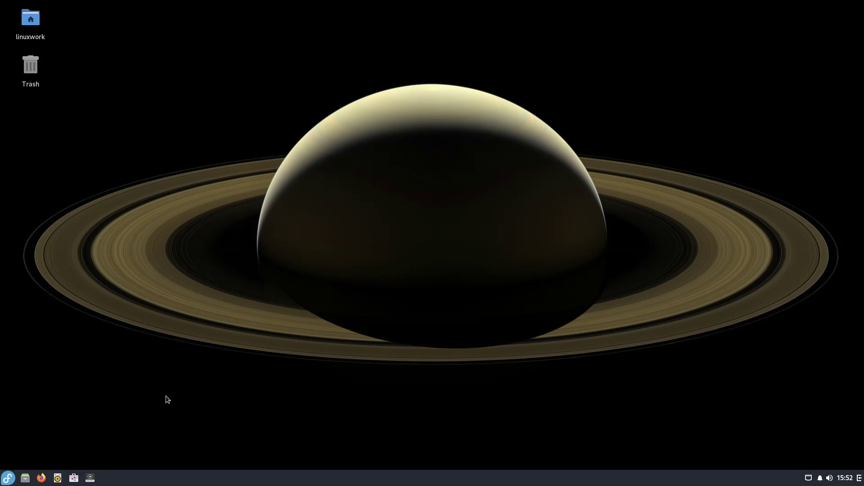
Launch LibreOffice Writer from the list of installed applications.
{"action": "left_click", "coordinate": [8, 478]}
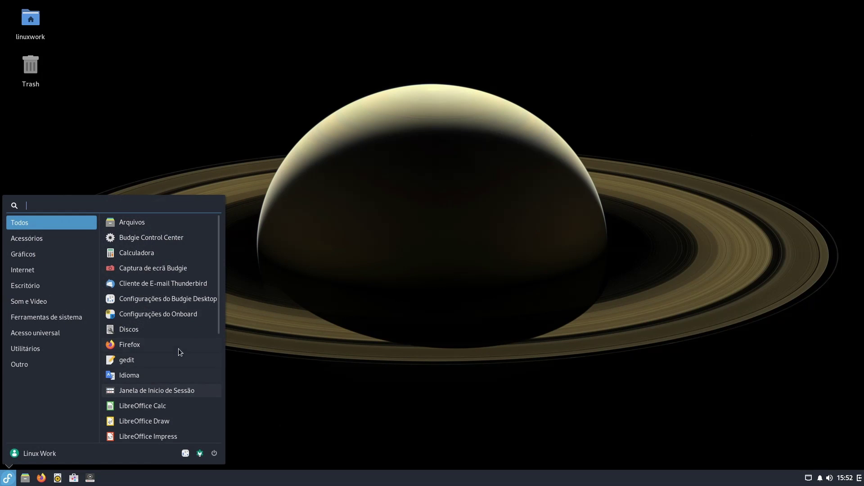
{"action": "scroll", "coordinate": [179, 350], "scroll_direction": "down", "scroll_amount": 3}
{"action": "scroll", "coordinate": [179, 350], "scroll_direction": "down", "scroll_amount": 3}
{"action": "scroll", "coordinate": [179, 351], "scroll_direction": "up", "scroll_amount": 3}
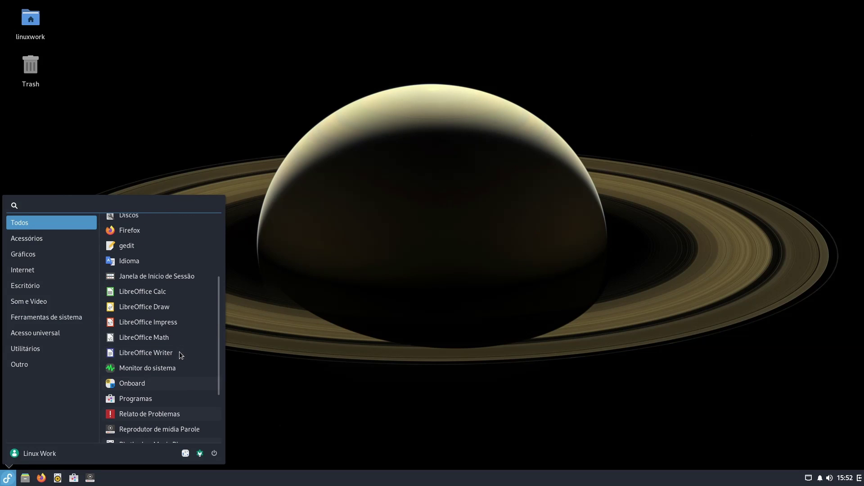
{"action": "left_click", "coordinate": [147, 353]}
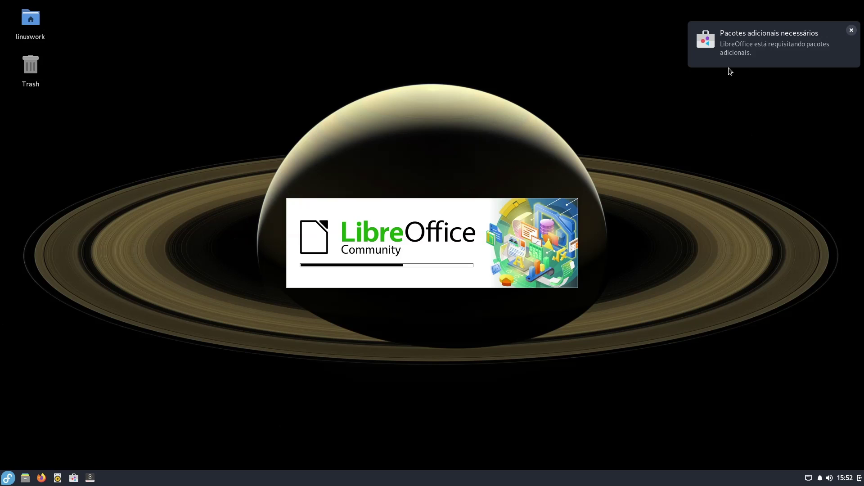
Respond to the LibreOffice additional packages notification and open the Programas software store.
{"action": "left_click", "coordinate": [769, 50]}
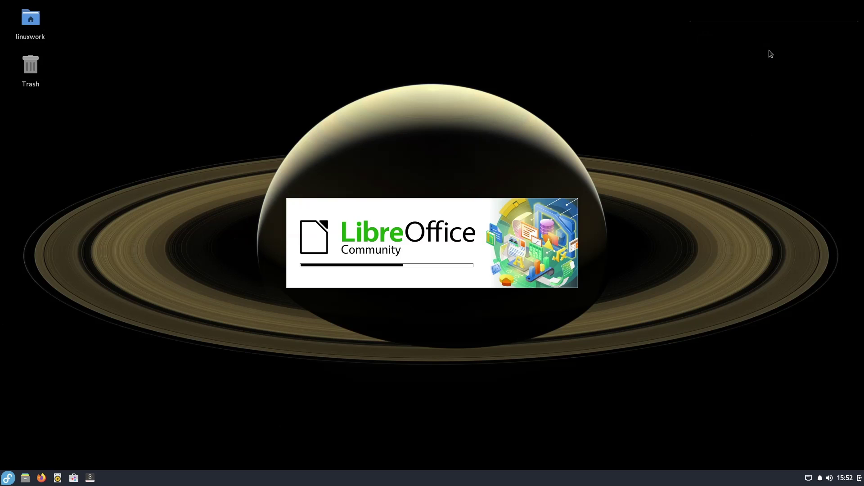
{"action": "left_click", "coordinate": [79, 479]}
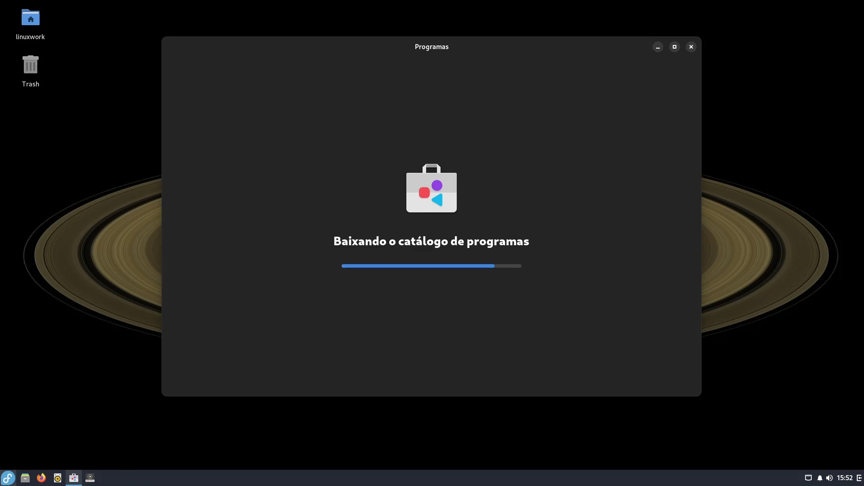
{"action": "left_click", "coordinate": [9, 478]}
{"action": "key", "text": "Escape"}
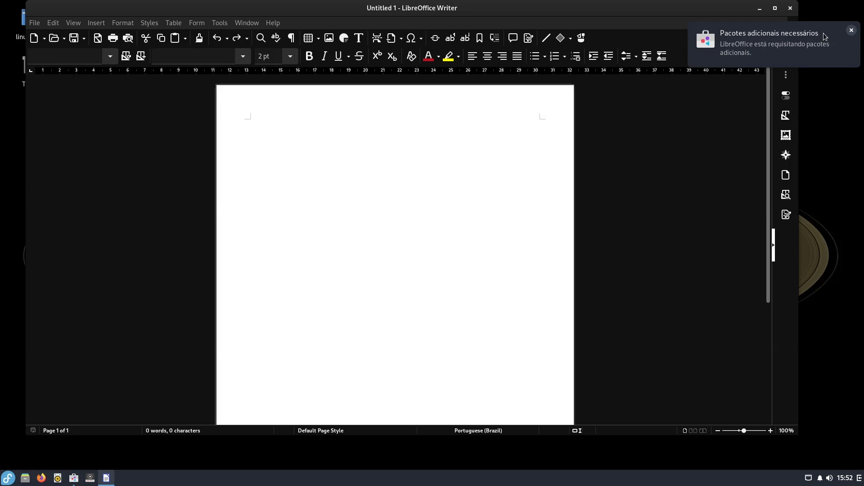
Dismiss the additional packages notification and check the software catalogue download in Programas.
{"action": "left_click", "coordinate": [852, 30]}
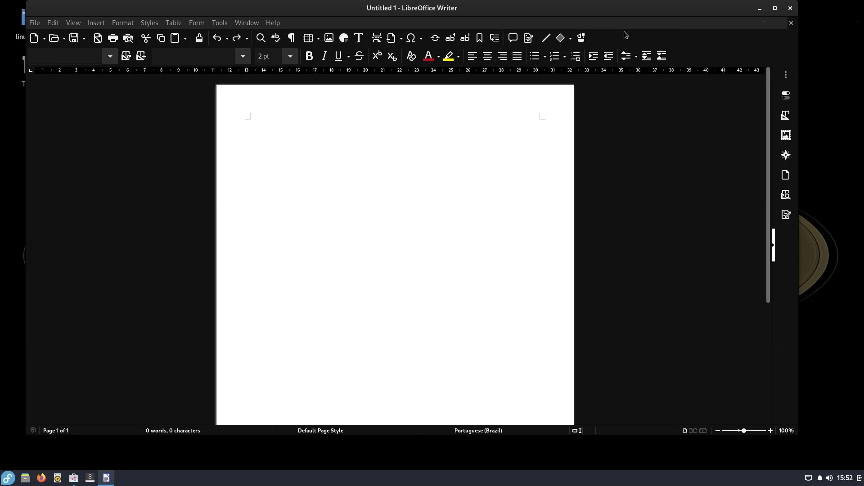
{"action": "left_click_drag", "start_coordinate": [527, 15], "coordinate": [538, 31]}
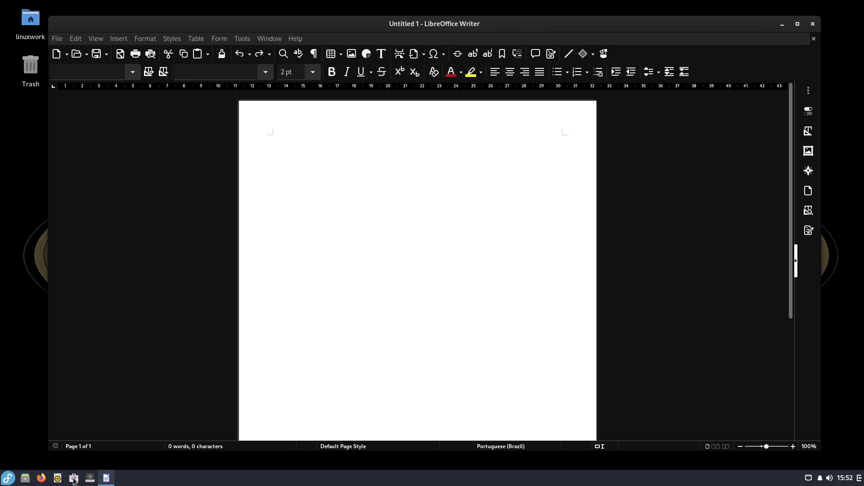
{"action": "left_click", "coordinate": [74, 477]}
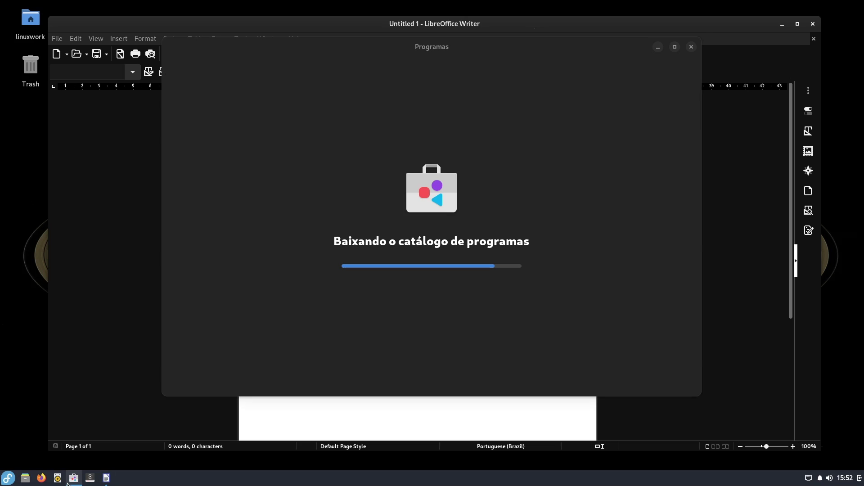
{"action": "left_click", "coordinate": [659, 47]}
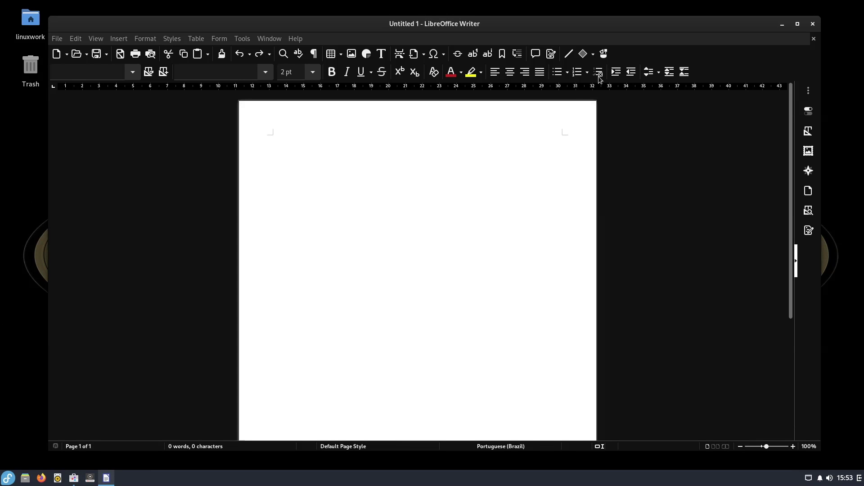
Maximize the LibreOffice Writer window and dismiss the version 7.5 release notes bar.
{"action": "left_click", "coordinate": [798, 25]}
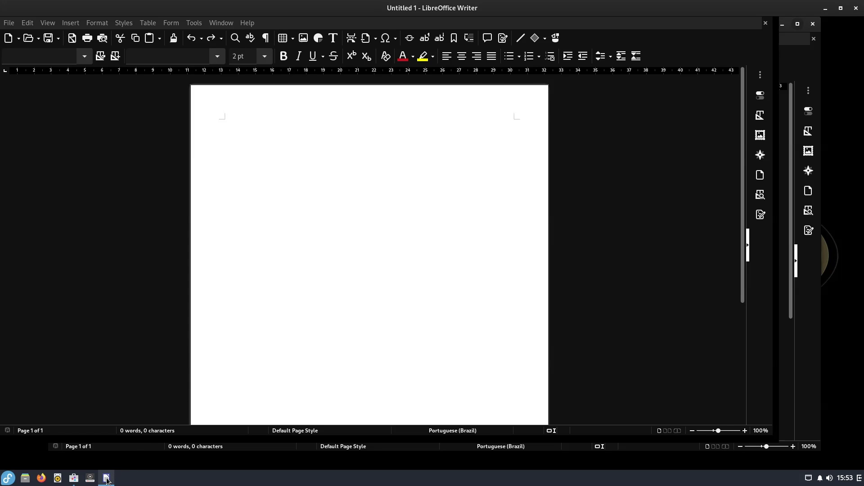
{"action": "left_click", "coordinate": [107, 479]}
{"action": "left_click", "coordinate": [73, 479]}
{"action": "left_click", "coordinate": [73, 479]}
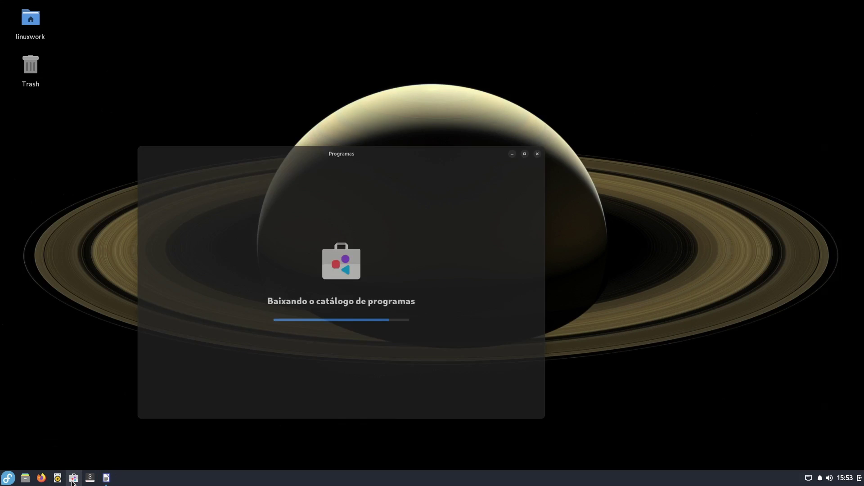
{"action": "left_click", "coordinate": [102, 479]}
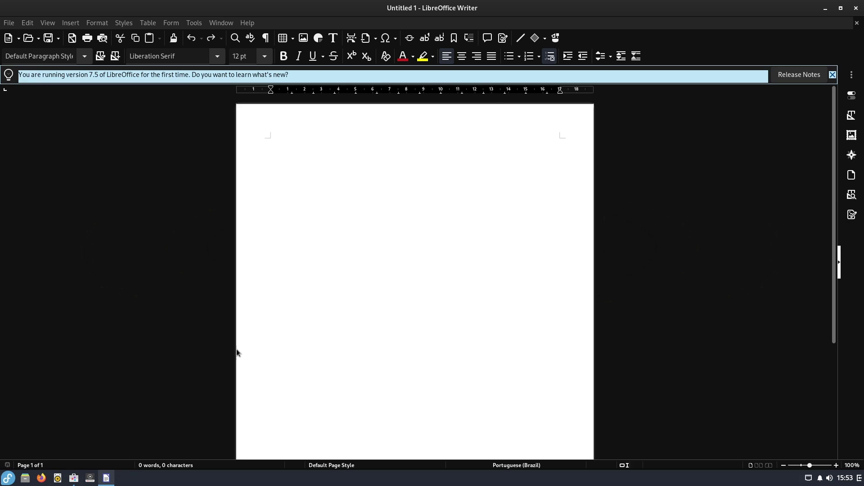
{"action": "left_click", "coordinate": [833, 74]}
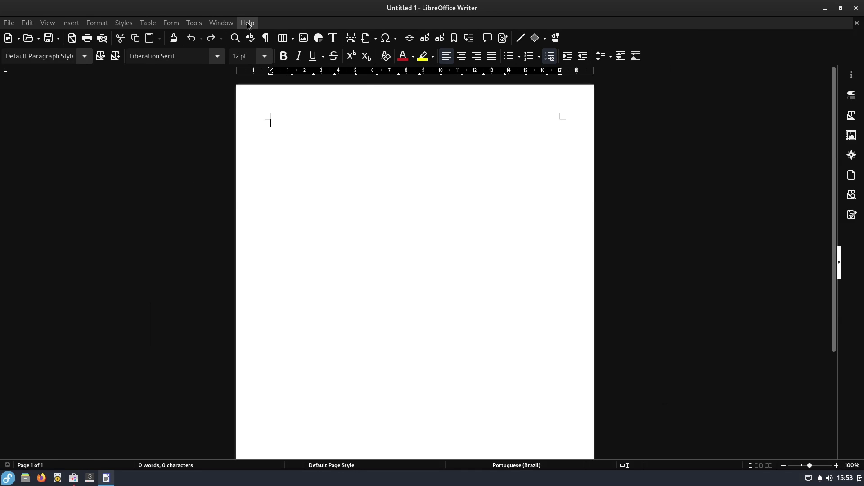
View LibreOffice's version information in its About dialog, and close LibreOffice Writer.
{"action": "left_click", "coordinate": [247, 22]}
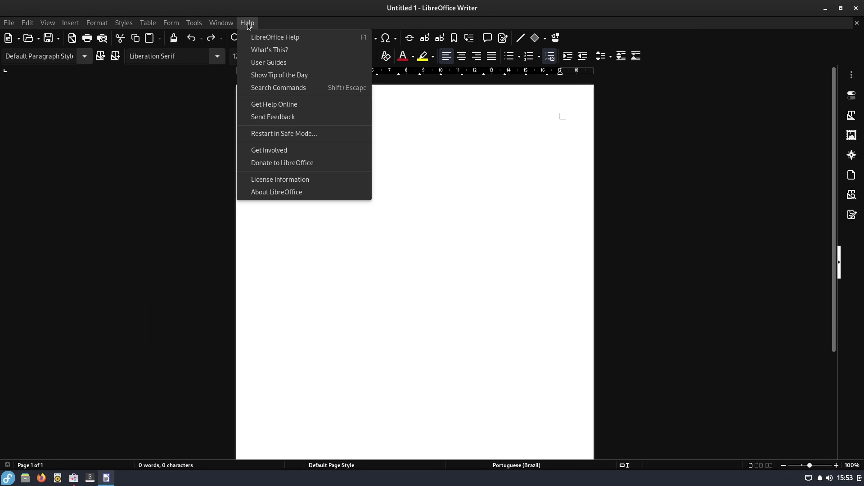
{"action": "left_click", "coordinate": [284, 192]}
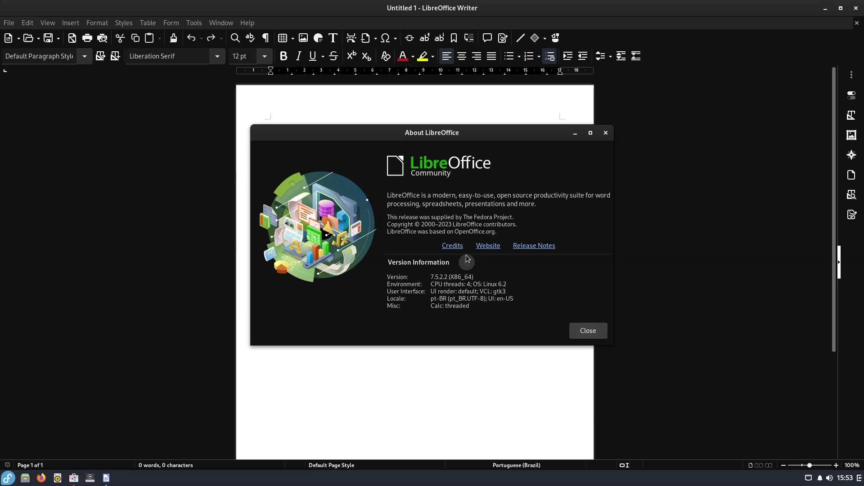
{"action": "left_click", "coordinate": [468, 263]}
{"action": "left_click", "coordinate": [581, 331]}
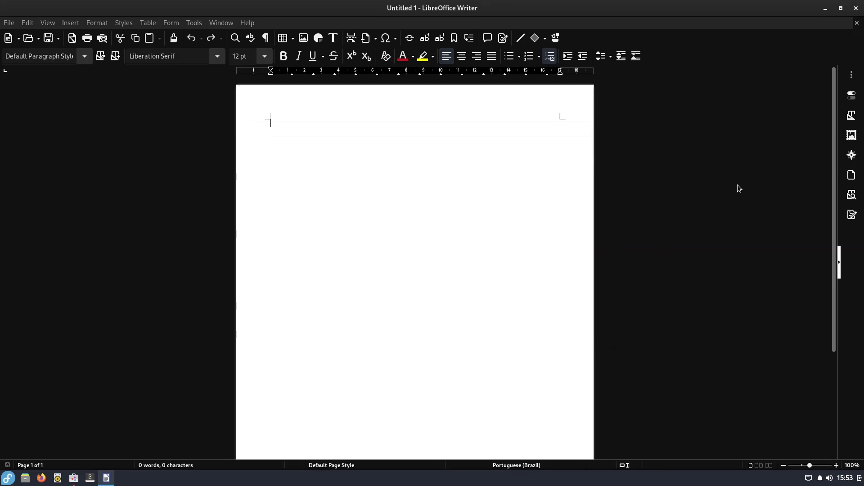
{"action": "left_click", "coordinate": [856, 8]}
Launch the Idioma language selection tool and authenticate with the account password.
{"action": "left_click", "coordinate": [8, 478]}
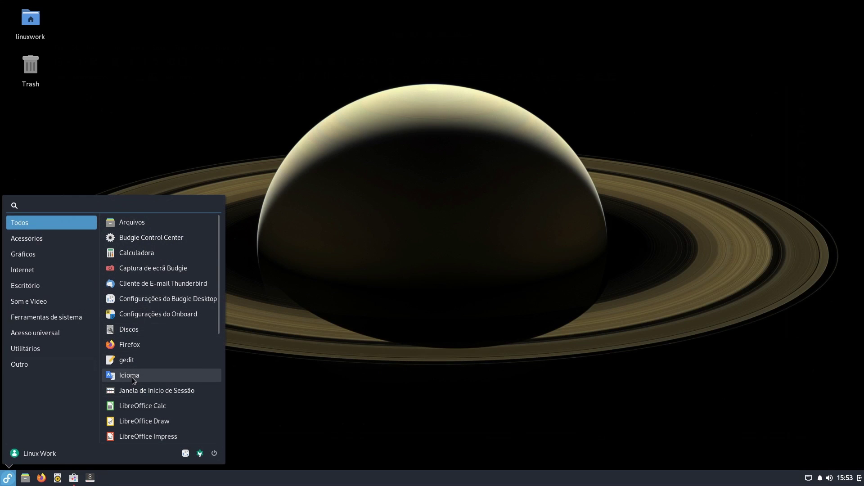
{"action": "left_click", "coordinate": [137, 376]}
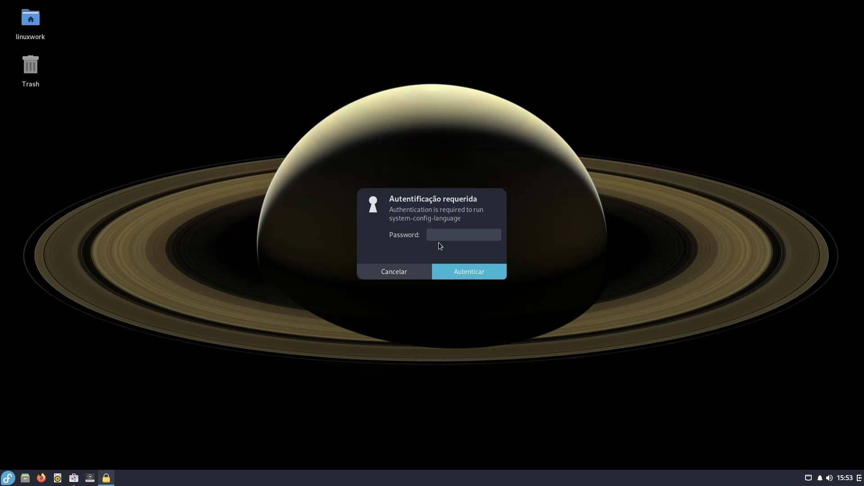
{"action": "key", "text": "Return"}
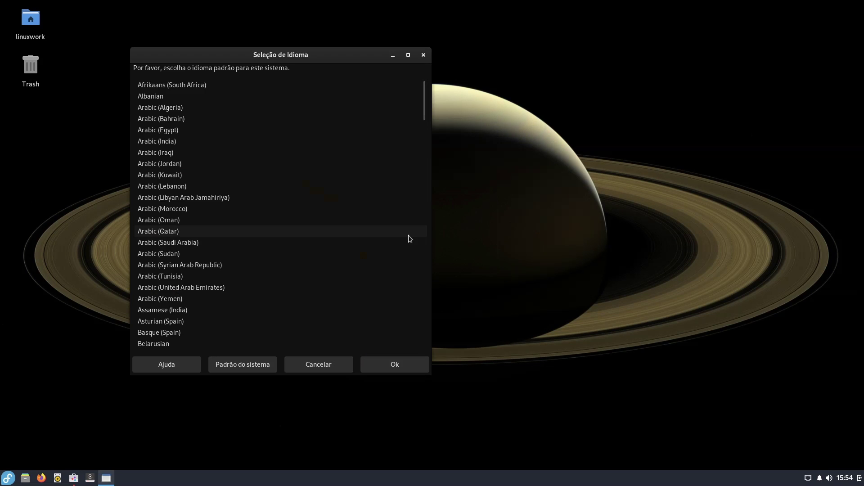
Choose Portuguese (Brasil) as the system's default language and apply it, moving the Seleção de Idioma window towards the screen's centre.
{"action": "scroll", "coordinate": [227, 177], "scroll_direction": "down", "scroll_amount": 20}
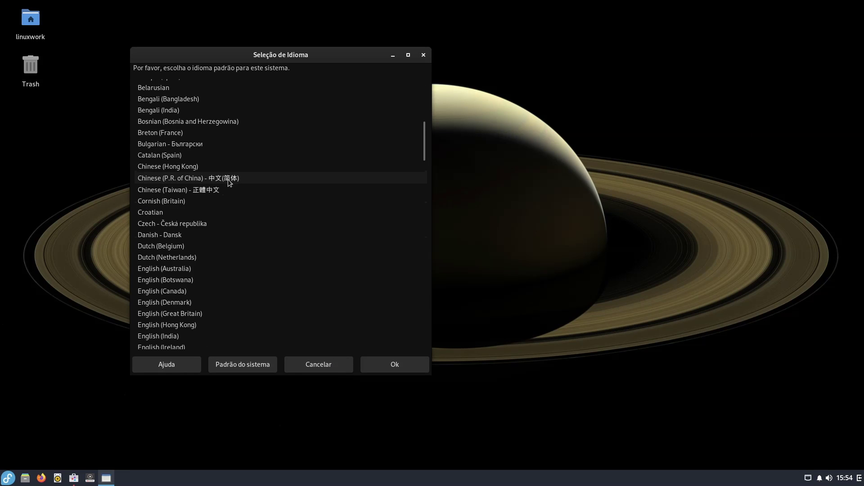
{"action": "scroll", "coordinate": [233, 194], "scroll_direction": "down", "scroll_amount": 10}
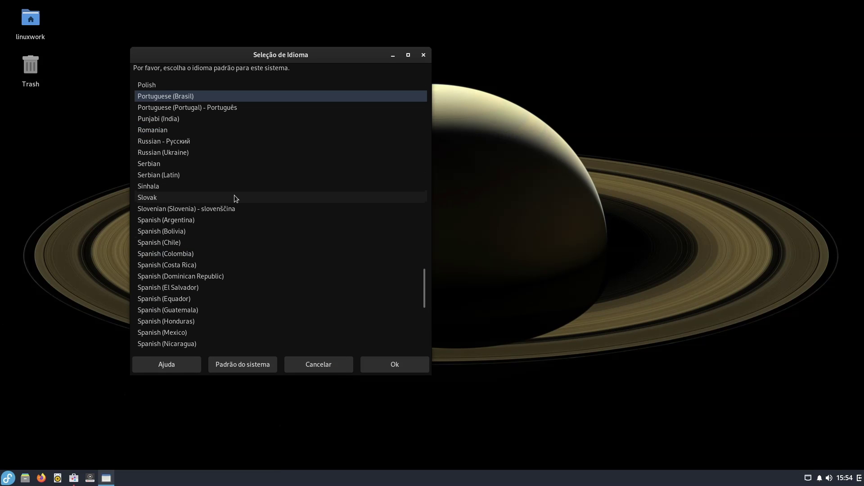
{"action": "scroll", "coordinate": [234, 195], "scroll_direction": "up", "scroll_amount": 3}
{"action": "left_click", "coordinate": [182, 192]}
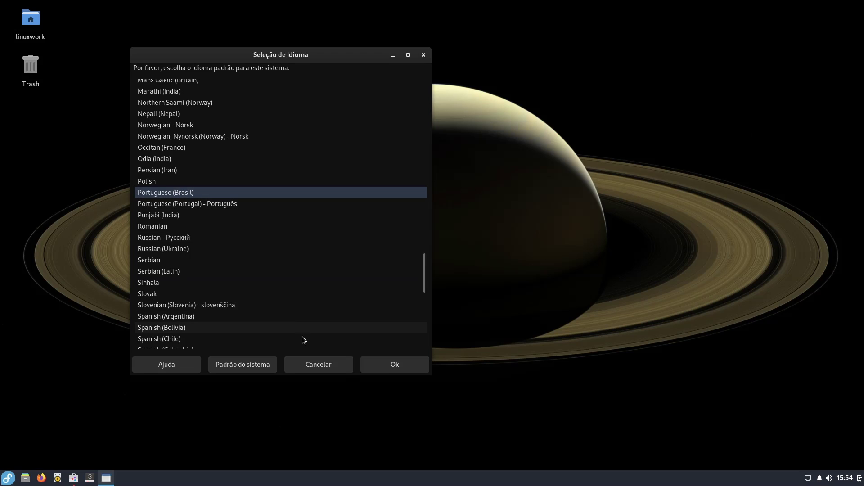
{"action": "left_click", "coordinate": [391, 368]}
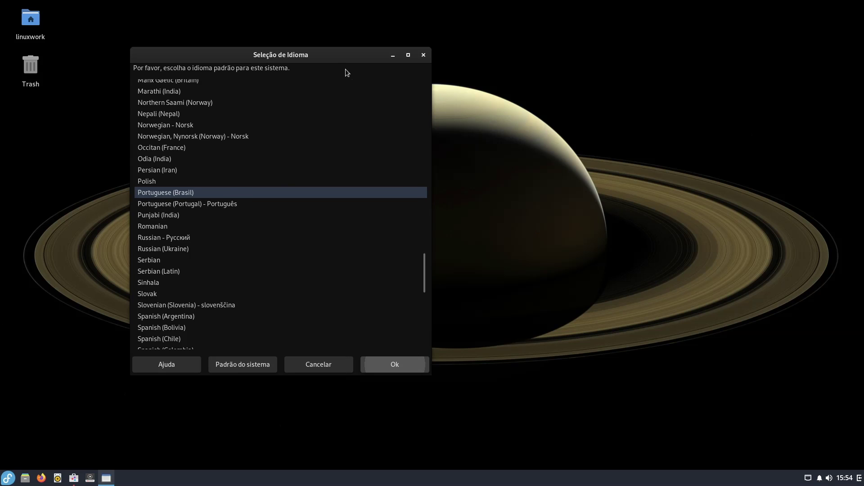
{"action": "left_click_drag", "start_coordinate": [349, 58], "coordinate": [487, 74]}
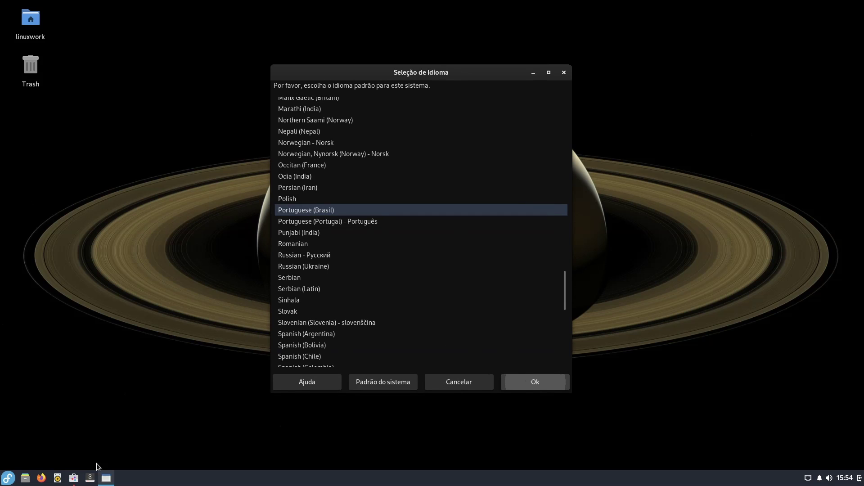
Install the libreoffice-langpack-pt-BR language pack from Programas and arrange its window beside the Seleção de Idioma window.
{"action": "left_click", "coordinate": [76, 480]}
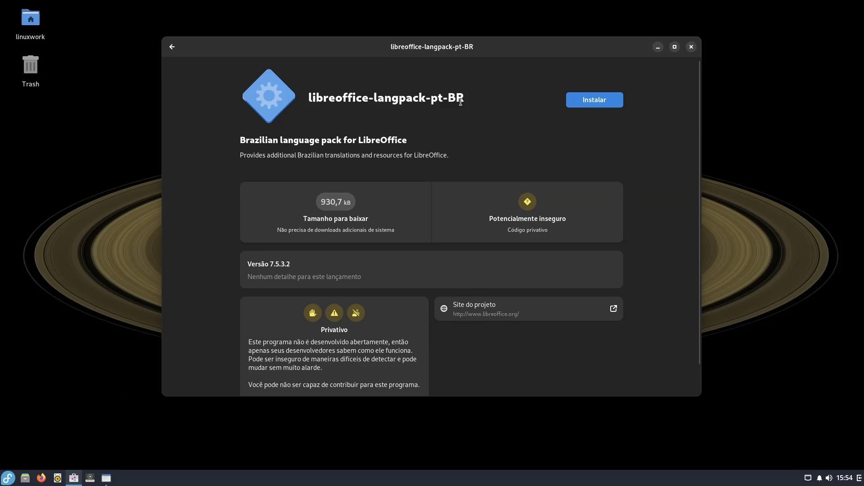
{"action": "left_click", "coordinate": [594, 101]}
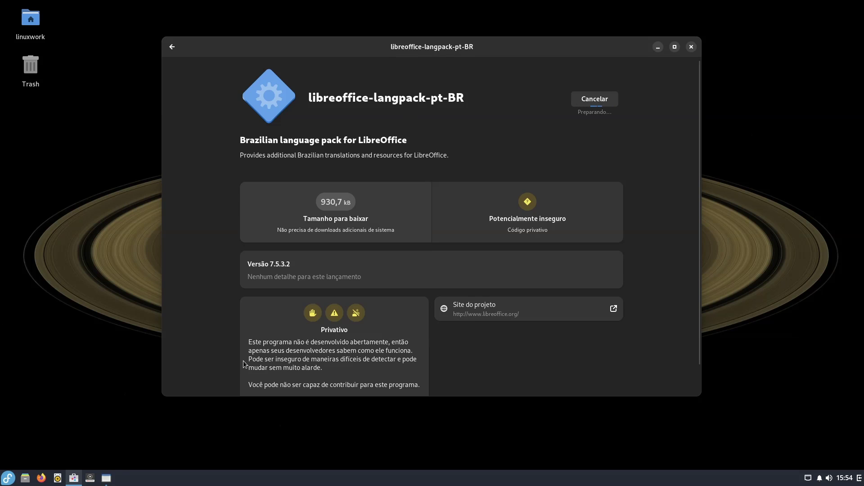
{"action": "left_click", "coordinate": [106, 482]}
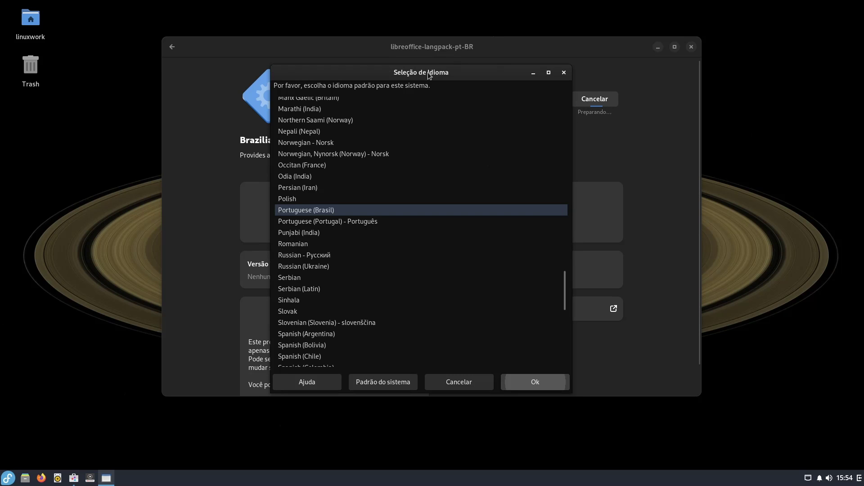
{"action": "left_click_drag", "start_coordinate": [426, 74], "coordinate": [711, 139]}
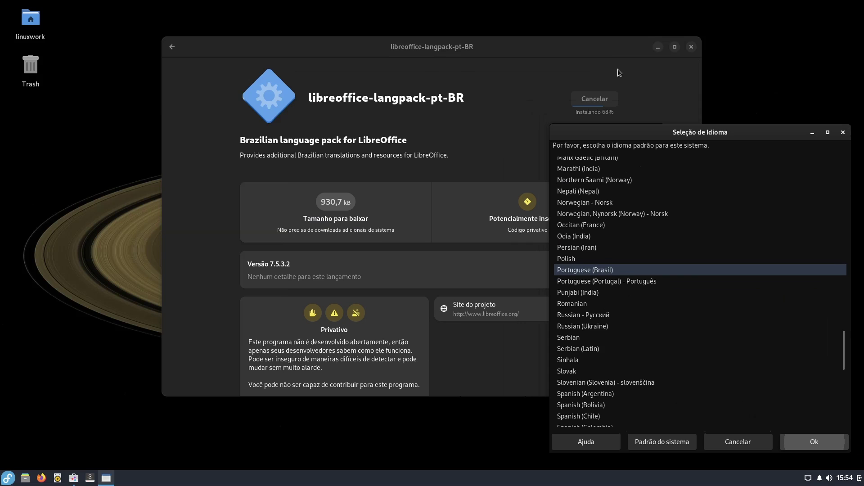
{"action": "left_click", "coordinate": [601, 45]}
{"action": "left_click_drag", "start_coordinate": [599, 41], "coordinate": [420, 124]}
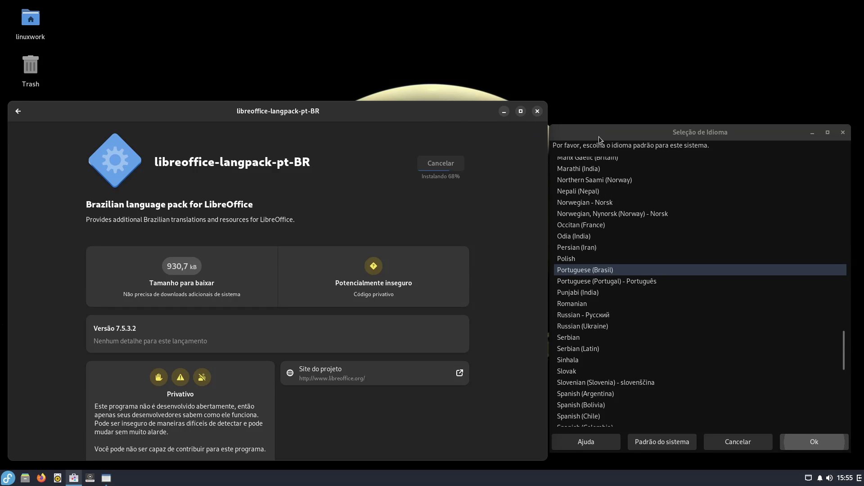
Minimize the Seleção de Idioma window and move the language pack window back towards the middle of the screen.
{"action": "left_click_drag", "start_coordinate": [599, 137], "coordinate": [604, 145]}
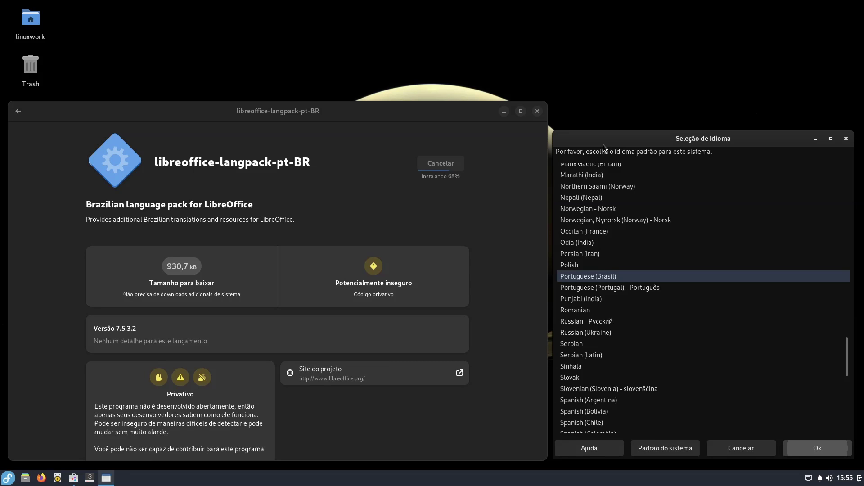
{"action": "left_click_drag", "start_coordinate": [603, 145], "coordinate": [601, 139]}
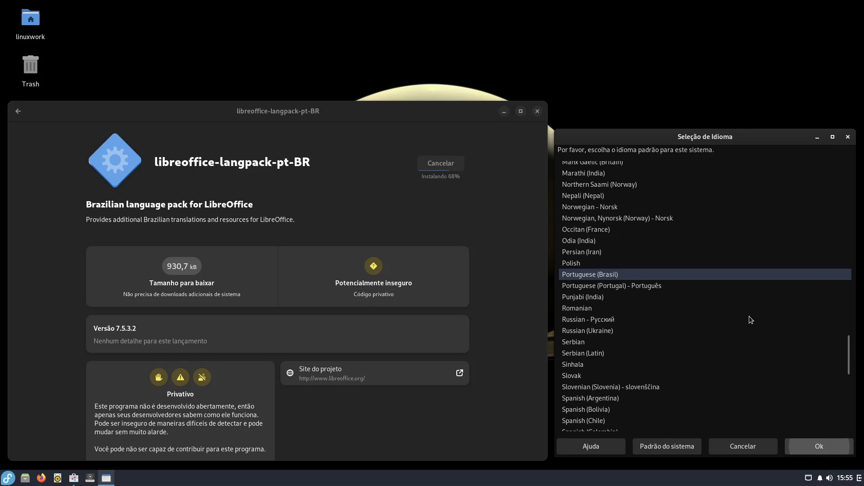
{"action": "mouse_move", "coordinate": [731, 131]}
{"action": "left_mouse_down"}
{"action": "mouse_move", "coordinate": [733, 123]}
{"action": "mouse_move", "coordinate": [703, 150]}
{"action": "mouse_move", "coordinate": [735, 108]}
{"action": "mouse_move", "coordinate": [729, 122]}
{"action": "left_mouse_up"}
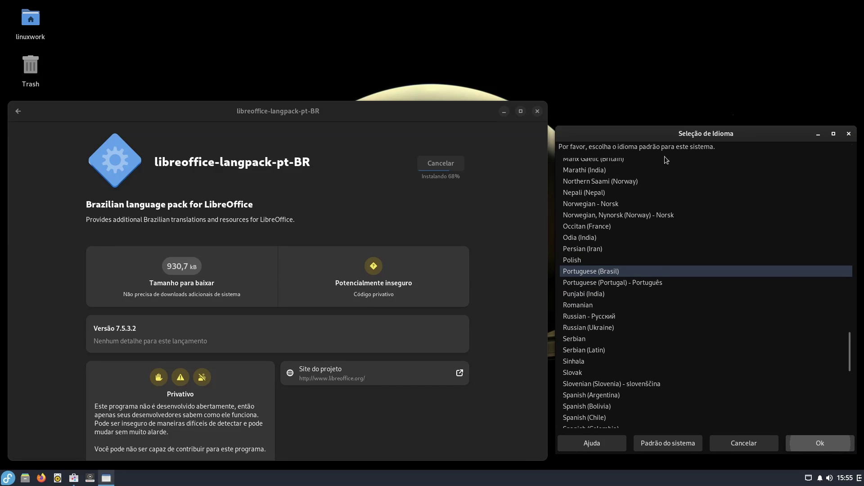
{"action": "left_click", "coordinate": [819, 133]}
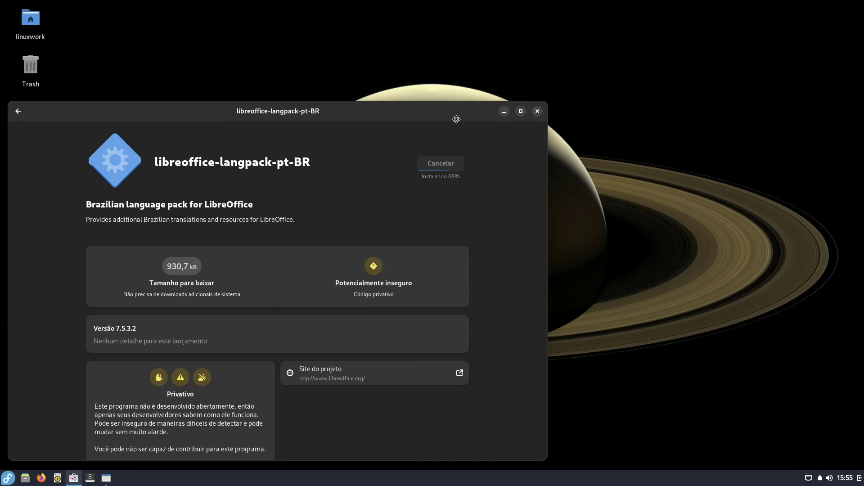
{"action": "left_click_drag", "start_coordinate": [452, 113], "coordinate": [558, 84]}
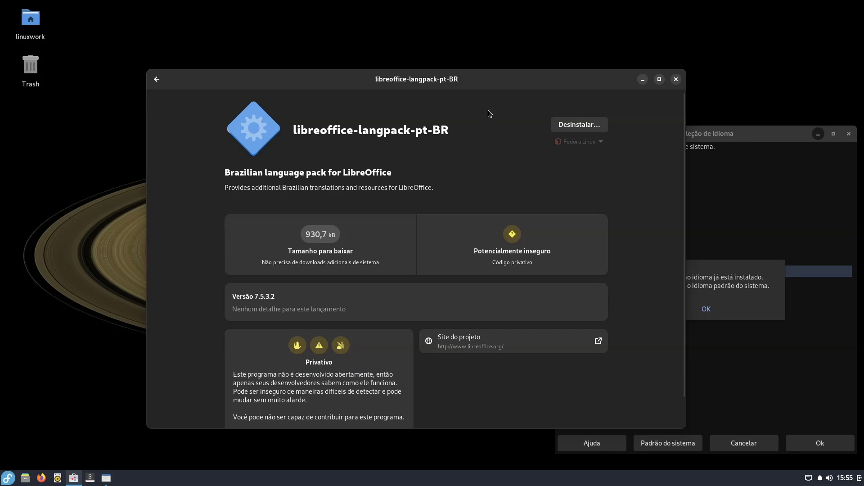
Acknowledge the message about pt_BR as the default system language and close the Programas window.
{"action": "left_click", "coordinate": [725, 287]}
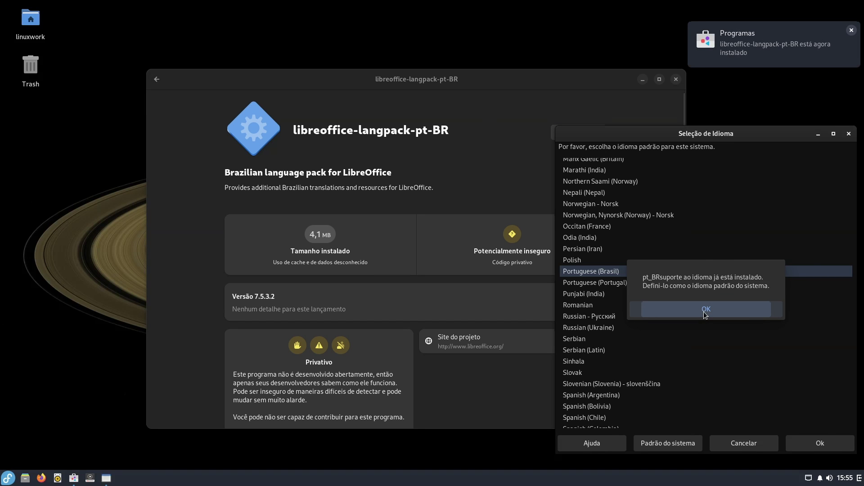
{"action": "left_click", "coordinate": [704, 311]}
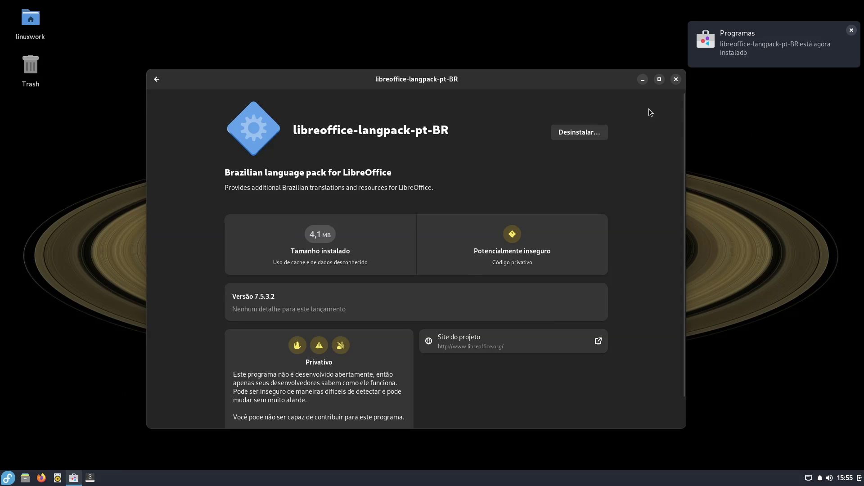
{"action": "left_click", "coordinate": [676, 80]}
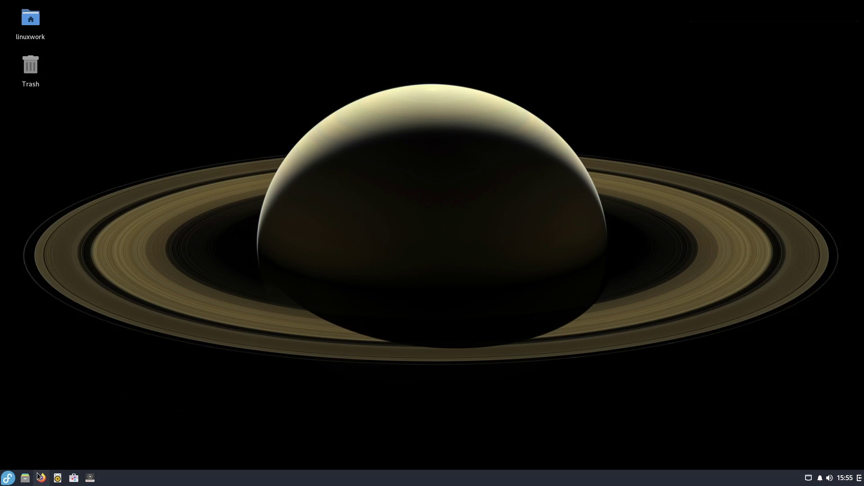
View the personal folder in the file manager and close its window.
{"action": "left_click", "coordinate": [26, 479]}
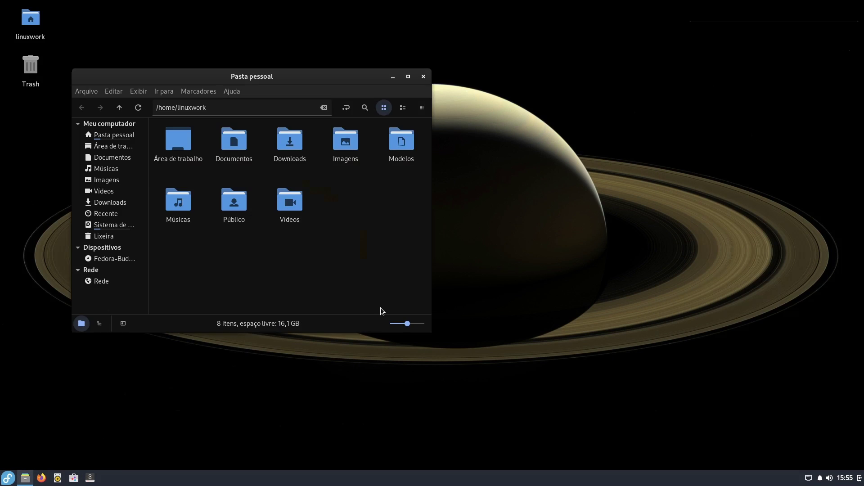
{"action": "left_click", "coordinate": [423, 76]}
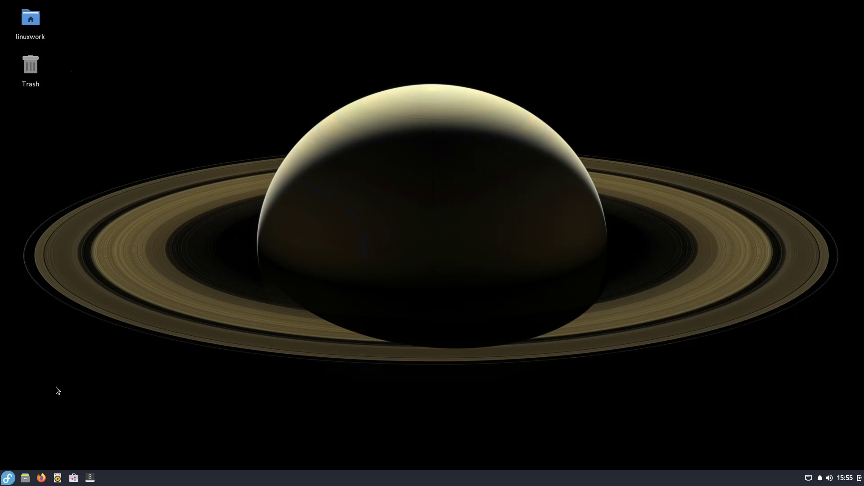
Find LibreOffice Writer in the list of all applications and launch it.
{"action": "left_click", "coordinate": [3, 482]}
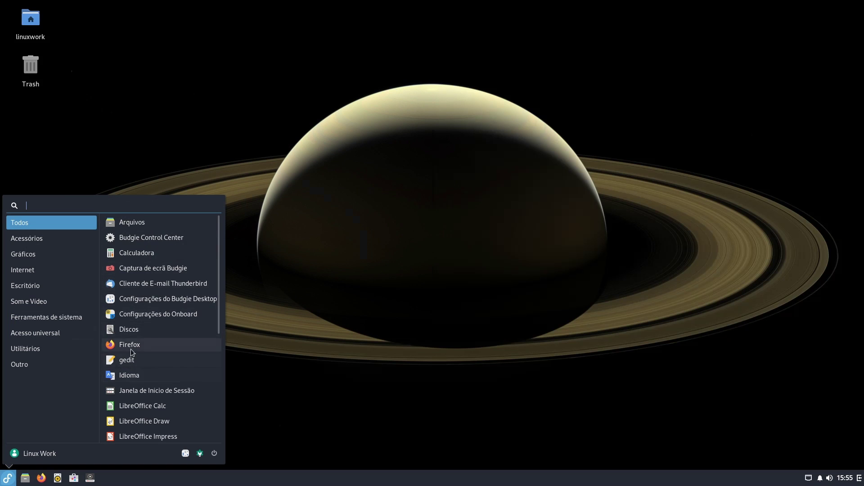
{"action": "scroll", "coordinate": [134, 353], "scroll_direction": "down", "scroll_amount": 3}
{"action": "scroll", "coordinate": [153, 324], "scroll_direction": "up", "scroll_amount": 3}
{"action": "scroll", "coordinate": [158, 321], "scroll_direction": "down", "scroll_amount": 7}
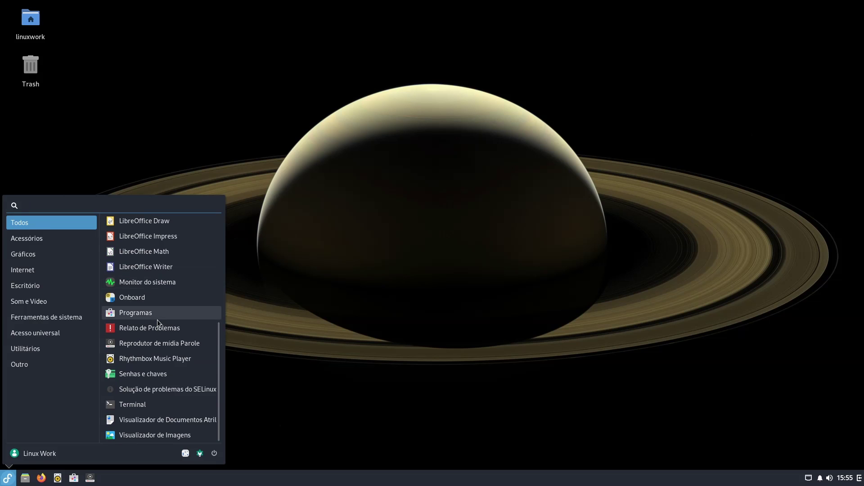
{"action": "scroll", "coordinate": [160, 321], "scroll_direction": "up", "scroll_amount": 4}
{"action": "scroll", "coordinate": [160, 322], "scroll_direction": "down", "scroll_amount": 5}
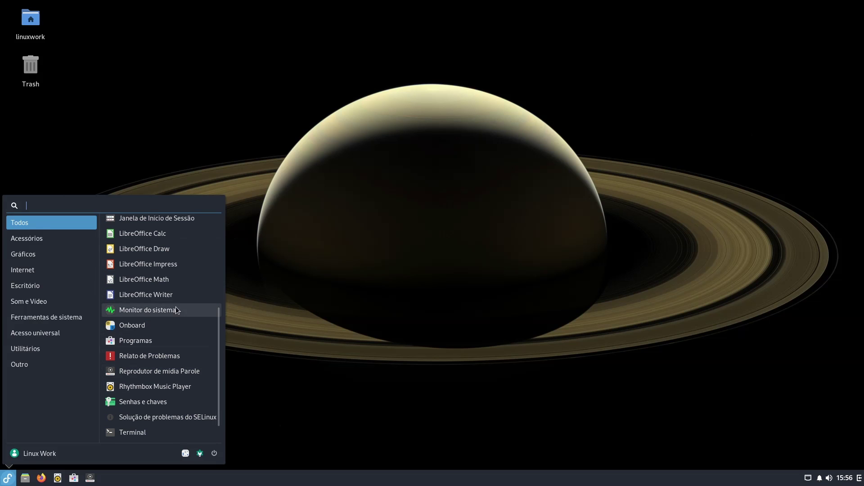
{"action": "left_click", "coordinate": [154, 299]}
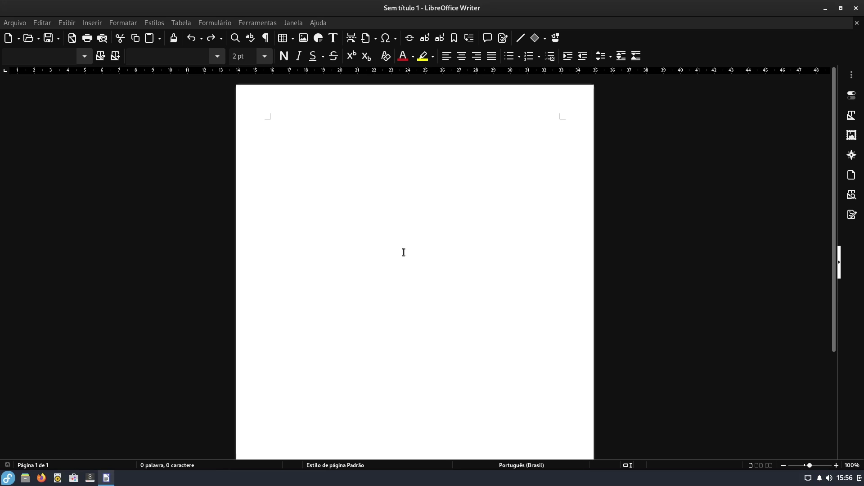
View the version and locale information in Sobre o LibreOffice, and close the dialog and Writer.
{"action": "left_click", "coordinate": [320, 20]}
{"action": "key", "text": "Escape"}
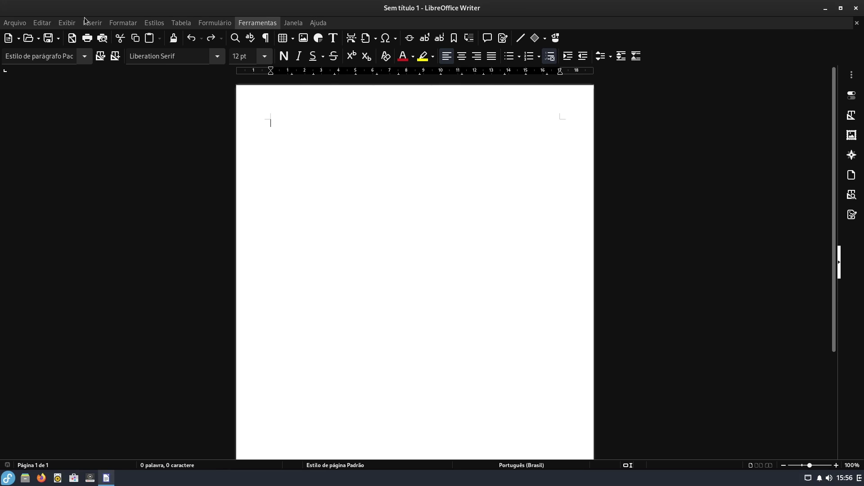
{"action": "key", "text": "alt+a"}
{"action": "left_click", "coordinate": [317, 23]}
{"action": "left_click", "coordinate": [344, 200]}
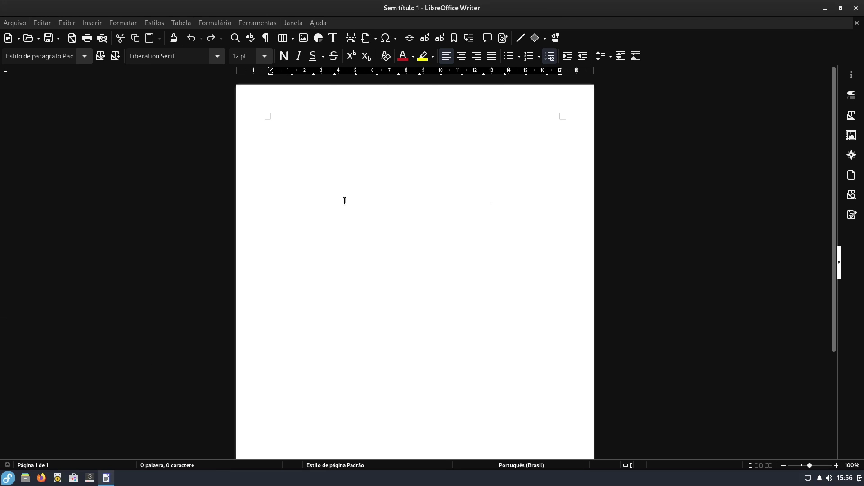
{"action": "left_click", "coordinate": [317, 23]}
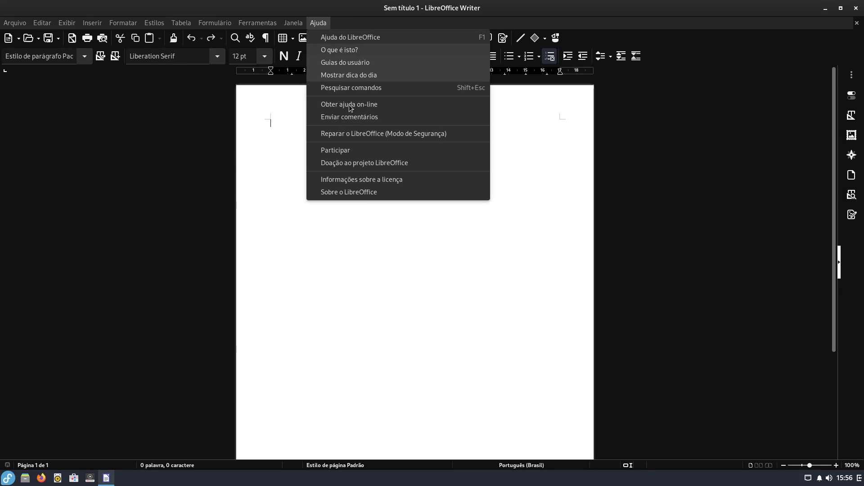
{"action": "left_click", "coordinate": [363, 195]}
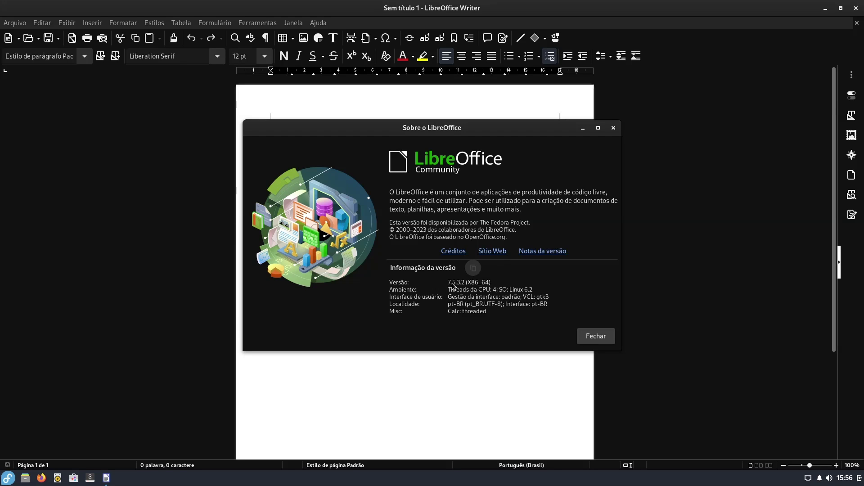
{"action": "left_click", "coordinate": [587, 336]}
{"action": "left_click", "coordinate": [856, 7]}
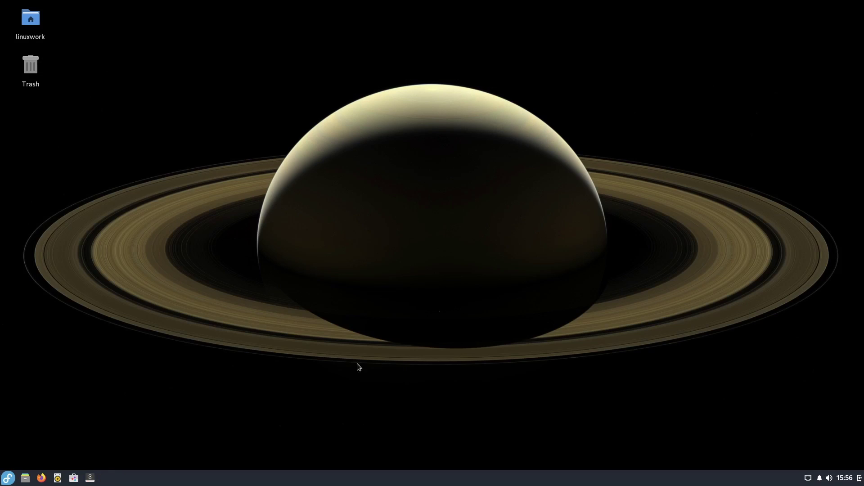
Open Captura de ecrã Budgie from the applications list, view its capture options and close it.
{"action": "left_click", "coordinate": [8, 477]}
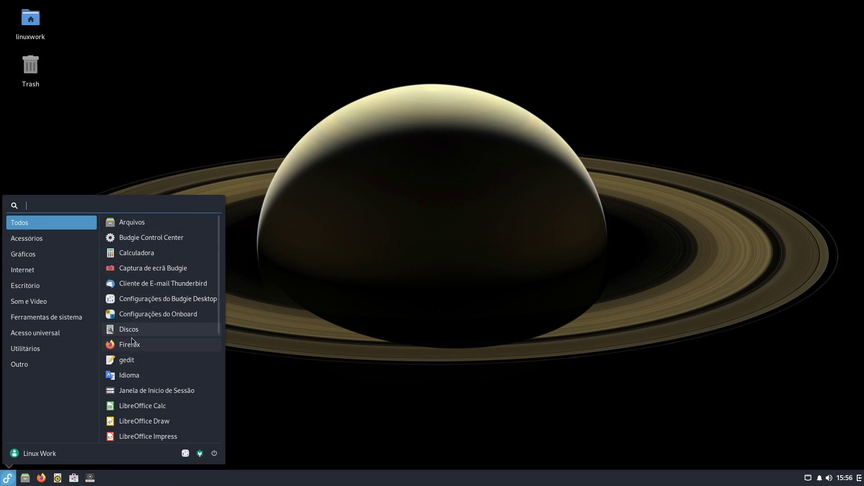
{"action": "scroll", "coordinate": [139, 342], "scroll_direction": "down", "scroll_amount": 5}
{"action": "scroll", "coordinate": [141, 344], "scroll_direction": "up", "scroll_amount": 1}
{"action": "scroll", "coordinate": [144, 344], "scroll_direction": "up", "scroll_amount": 5}
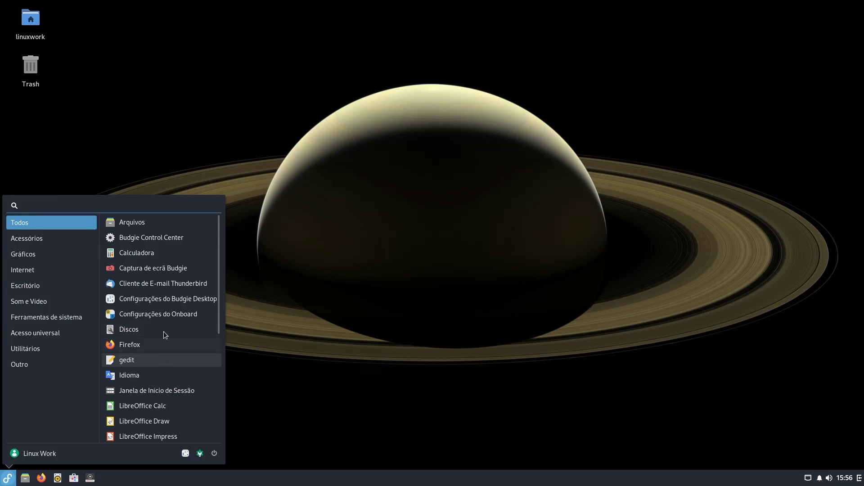
{"action": "left_click", "coordinate": [142, 272]}
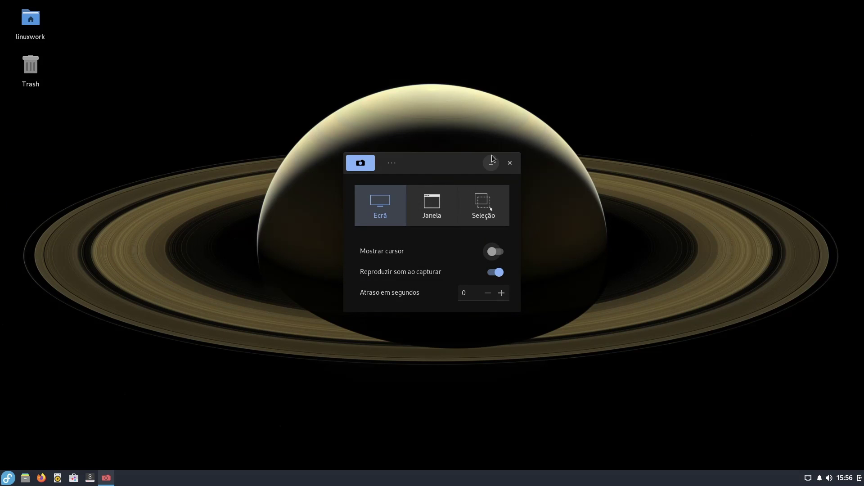
{"action": "left_click_drag", "start_coordinate": [426, 169], "coordinate": [433, 187]}
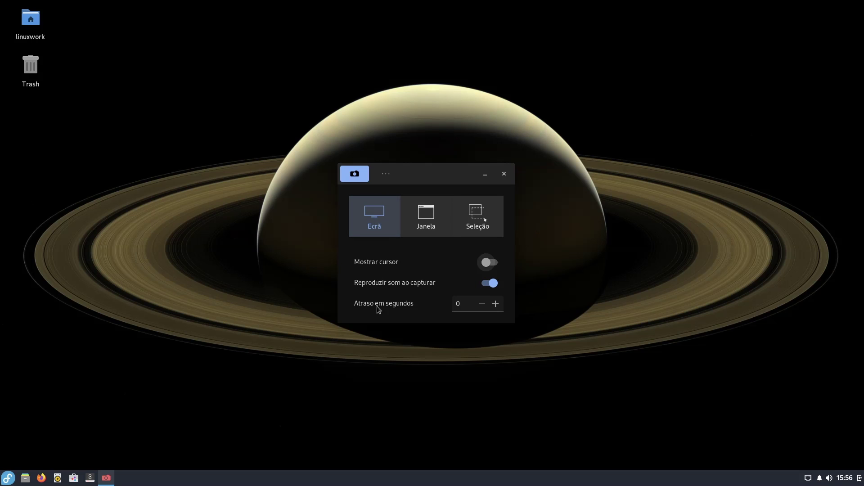
{"action": "left_click", "coordinate": [504, 174]}
Browse the list of installed applications and open Reprodutor de mídia Parole.
{"action": "left_click", "coordinate": [8, 477]}
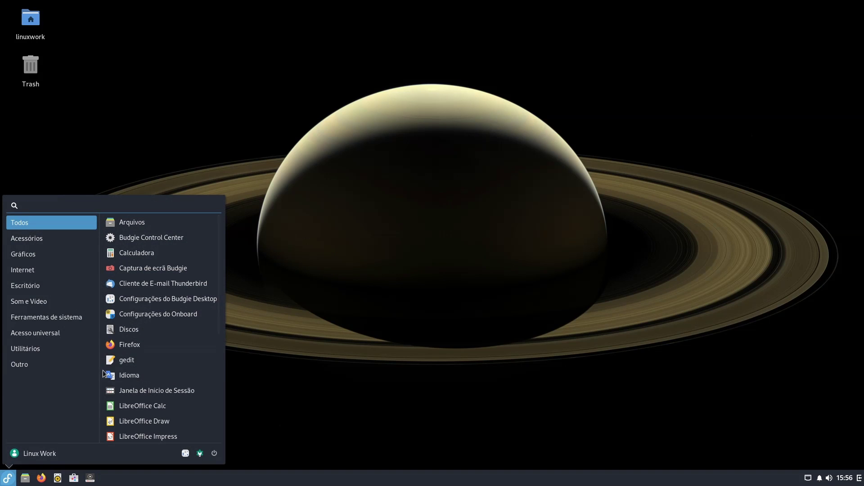
{"action": "scroll", "coordinate": [133, 352], "scroll_direction": "down", "scroll_amount": 5}
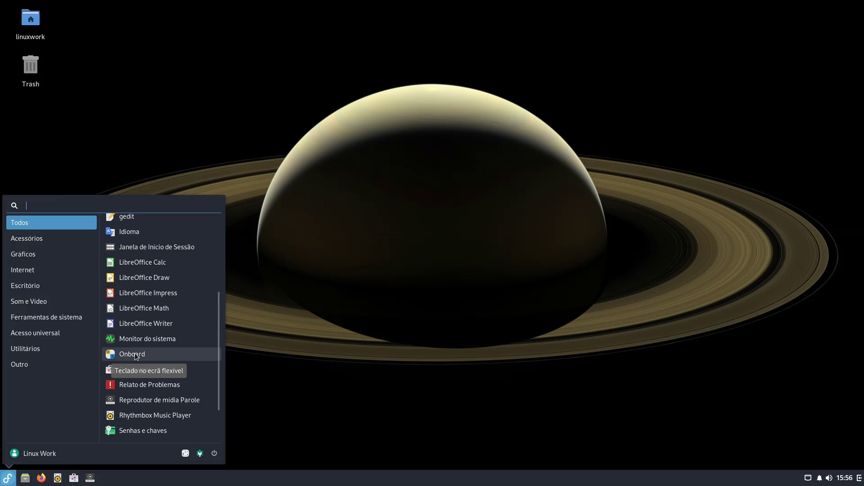
{"action": "scroll", "coordinate": [134, 353], "scroll_direction": "up", "scroll_amount": 4}
{"action": "scroll", "coordinate": [142, 322], "scroll_direction": "down", "scroll_amount": 5}
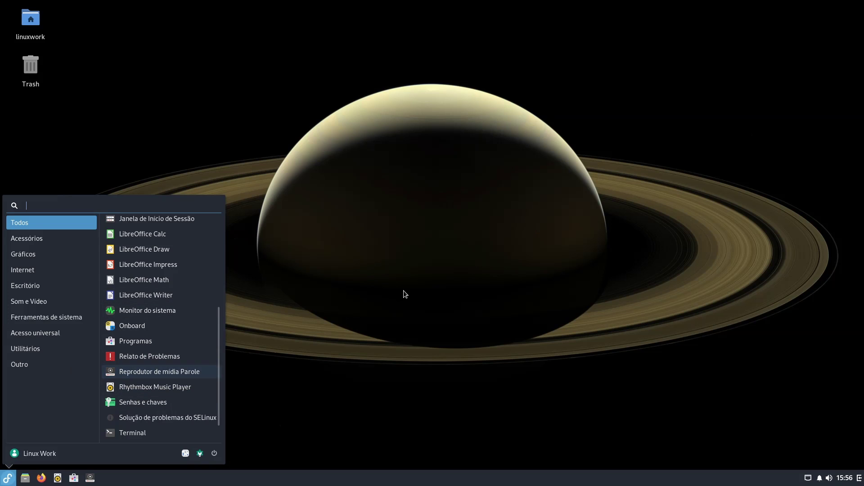
{"action": "left_click", "coordinate": [155, 374]}
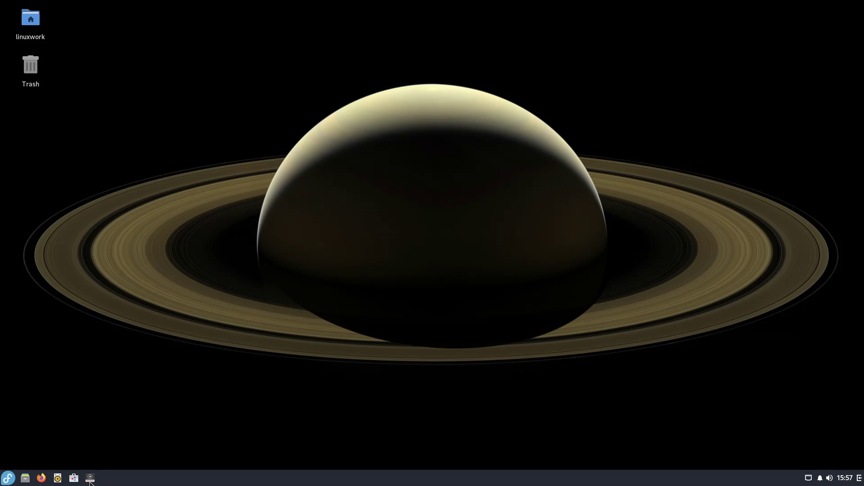
Open the desktop background settings and look through the available wallpapers and the Control Center categories.
{"action": "right_click", "coordinate": [284, 299]}
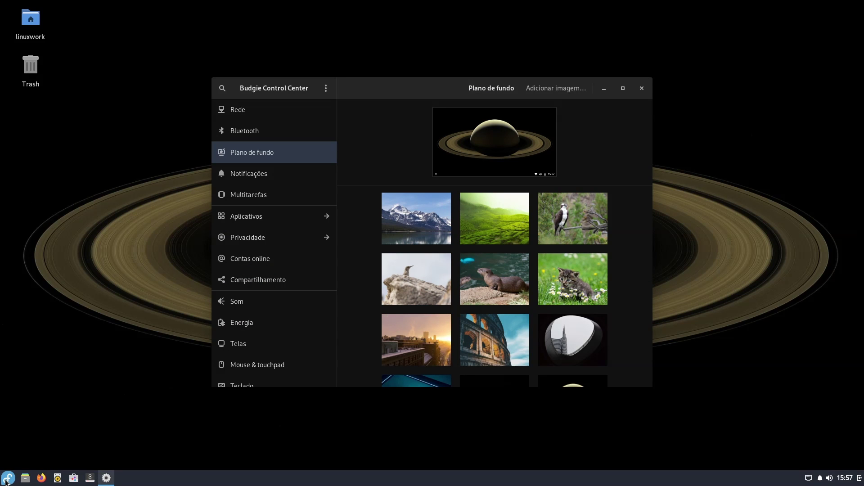
{"action": "scroll", "coordinate": [494, 288], "scroll_direction": "down", "scroll_amount": 10}
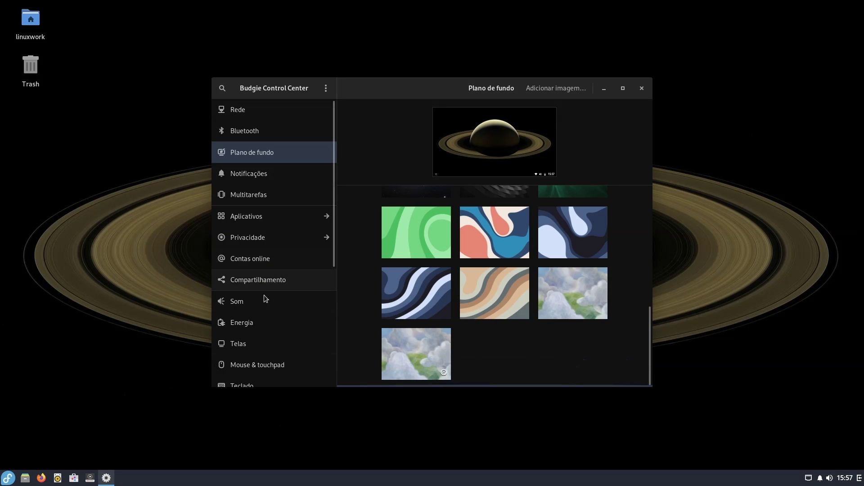
{"action": "scroll", "coordinate": [264, 295], "scroll_direction": "down", "scroll_amount": 5}
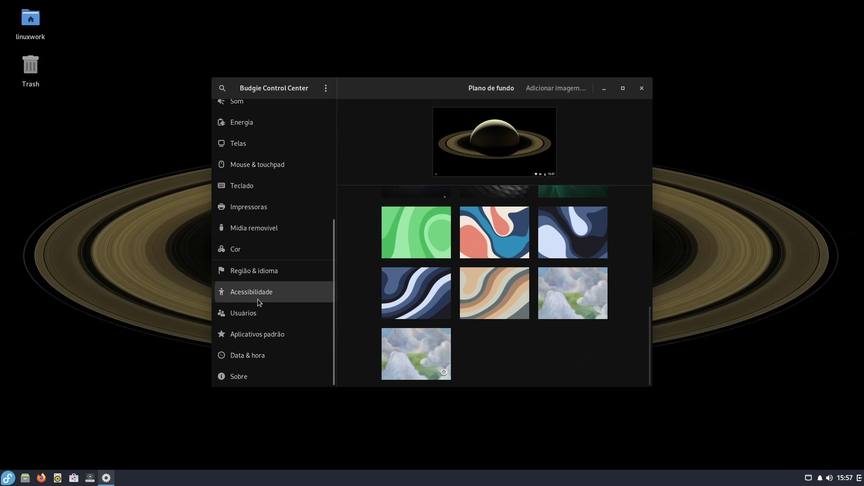
Check the available system languages in Região & idioma, keeping Português (Brasil) selected.
{"action": "left_click", "coordinate": [258, 300]}
{"action": "left_click", "coordinate": [269, 278]}
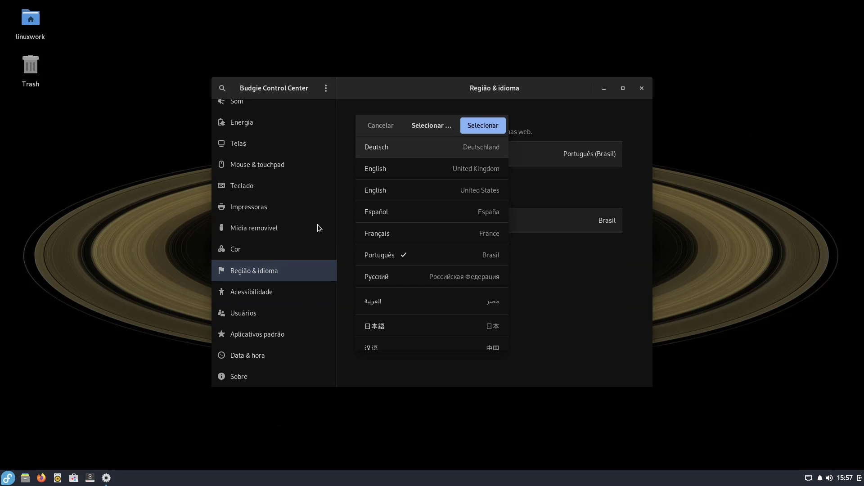
{"action": "scroll", "coordinate": [442, 215], "scroll_direction": "down", "scroll_amount": 1}
{"action": "left_click", "coordinate": [393, 227]}
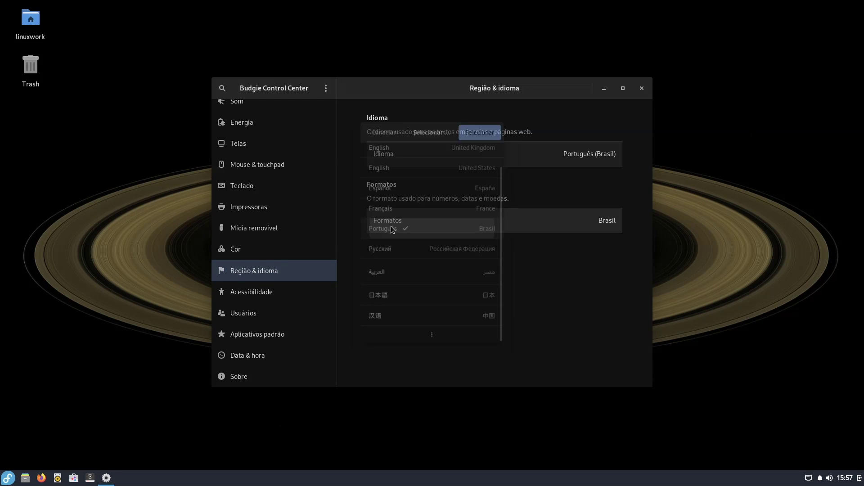
Review the Telas, Bluetooth and Rede settings and close Budgie Control Center.
{"action": "scroll", "coordinate": [281, 213], "scroll_direction": "up", "scroll_amount": 5}
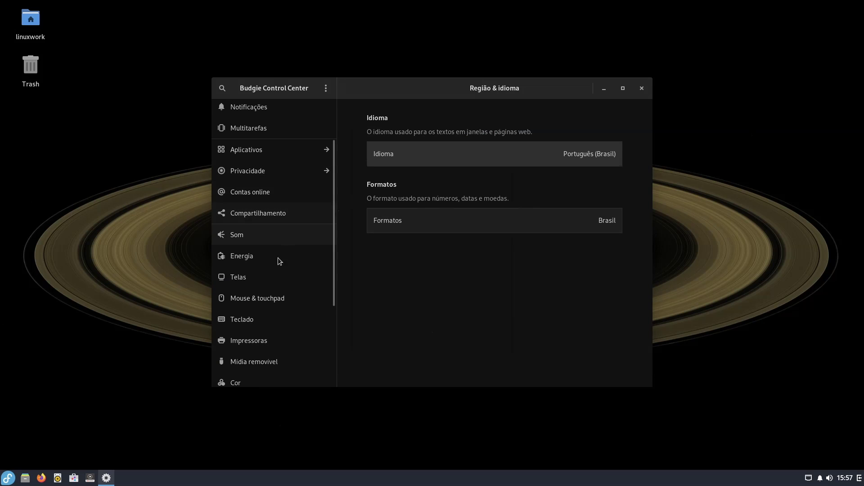
{"action": "left_click", "coordinate": [266, 274]}
{"action": "scroll", "coordinate": [256, 269], "scroll_direction": "up", "scroll_amount": 2}
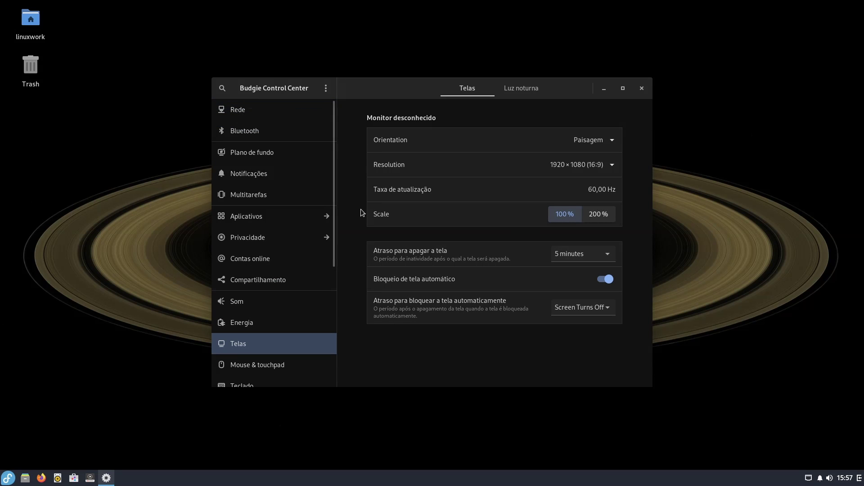
{"action": "scroll", "coordinate": [292, 247], "scroll_direction": "up", "scroll_amount": 2}
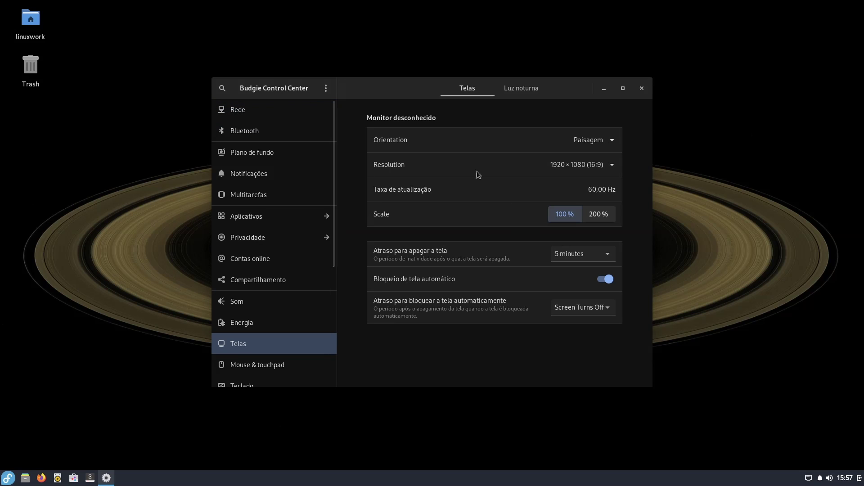
{"action": "left_click", "coordinate": [269, 124]}
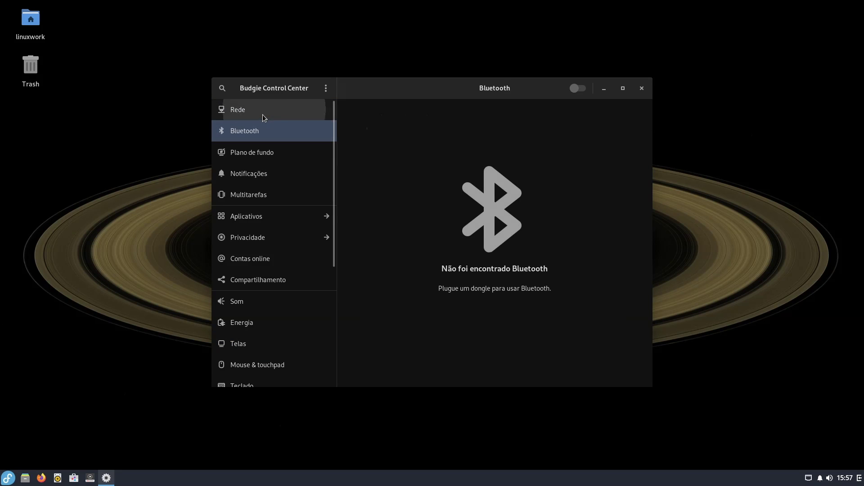
{"action": "left_click", "coordinate": [263, 114]}
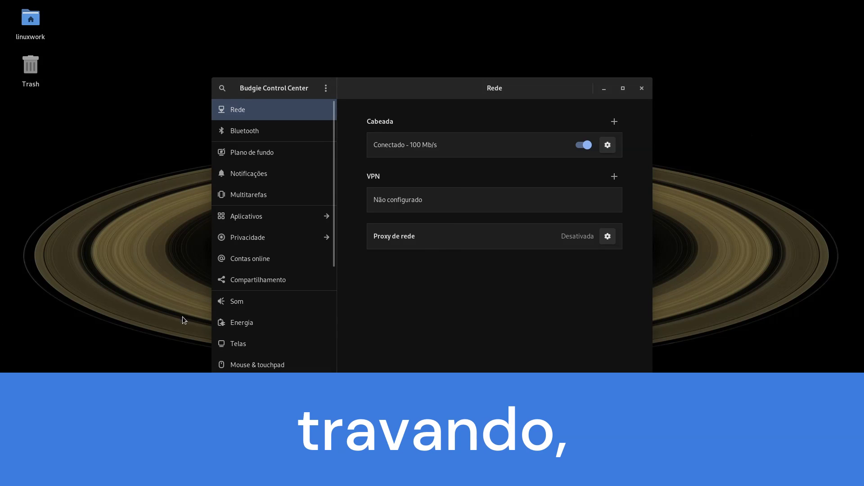
{"action": "left_click", "coordinate": [642, 88]}
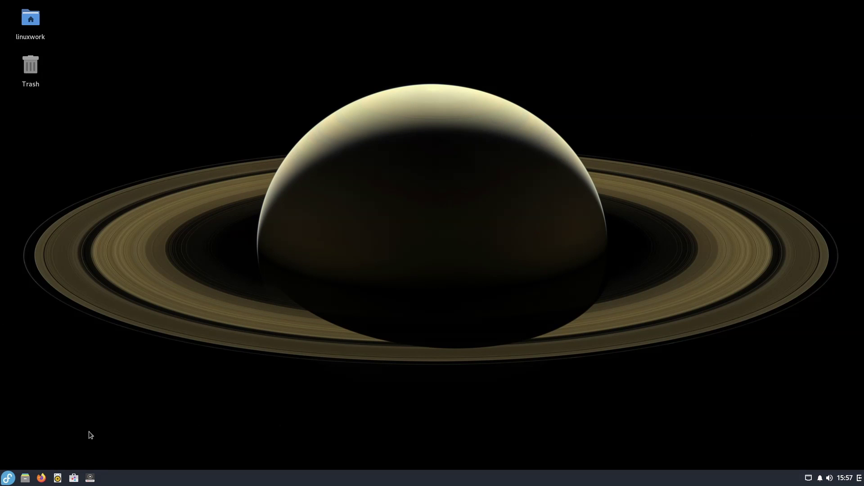
Open Configurações do Budgie Desktop from the desktop and view the Estilo options.
{"action": "right_click", "coordinate": [256, 332]}
{"action": "left_click", "coordinate": [306, 340]}
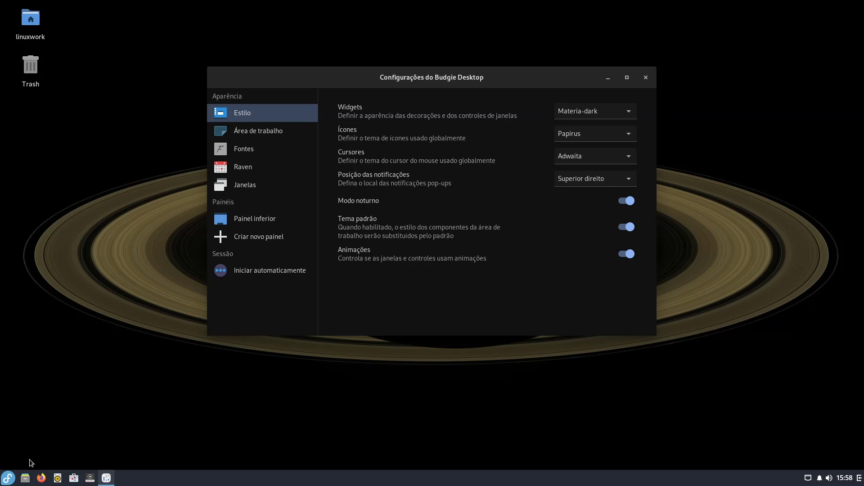
{"action": "mouse_move", "coordinate": [816, 5]}
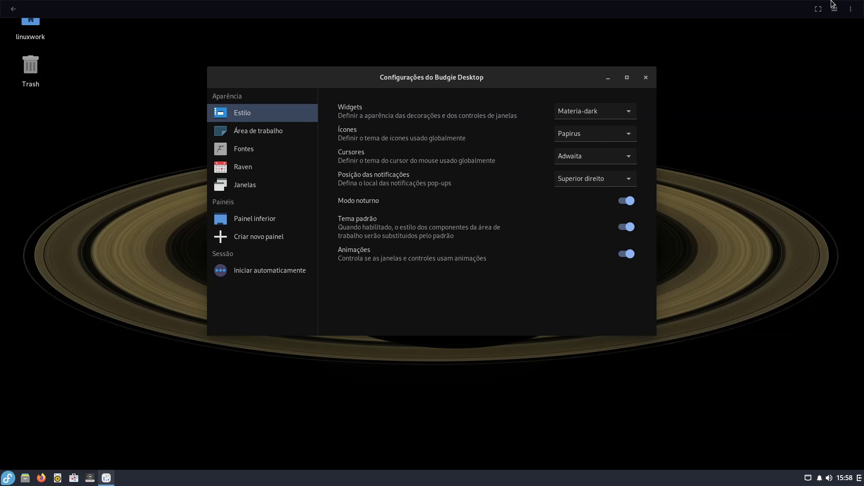
{"action": "left_click", "coordinate": [542, 81]}
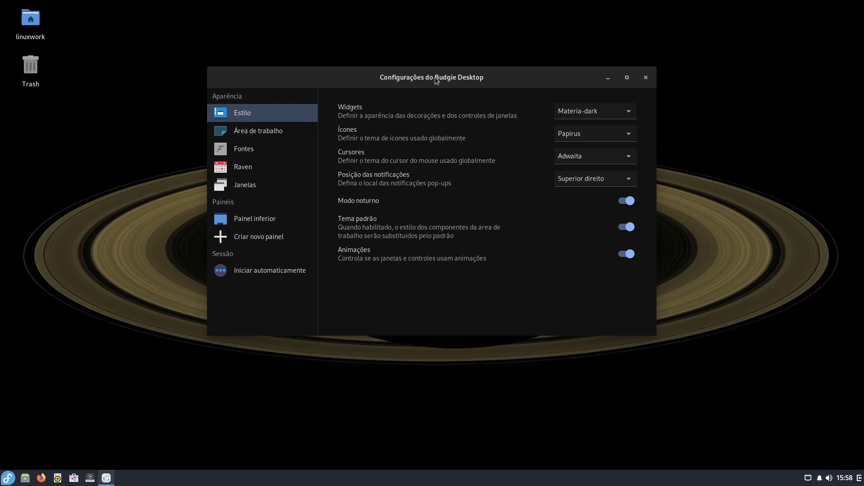
Leave full screen, restart the Fedora-Budgie-Live-x86_64-38-1 virtual machine in Boxes, and return to full screen.
{"action": "mouse_move", "coordinate": [857, 3]}
{"action": "left_click", "coordinate": [819, 8]}
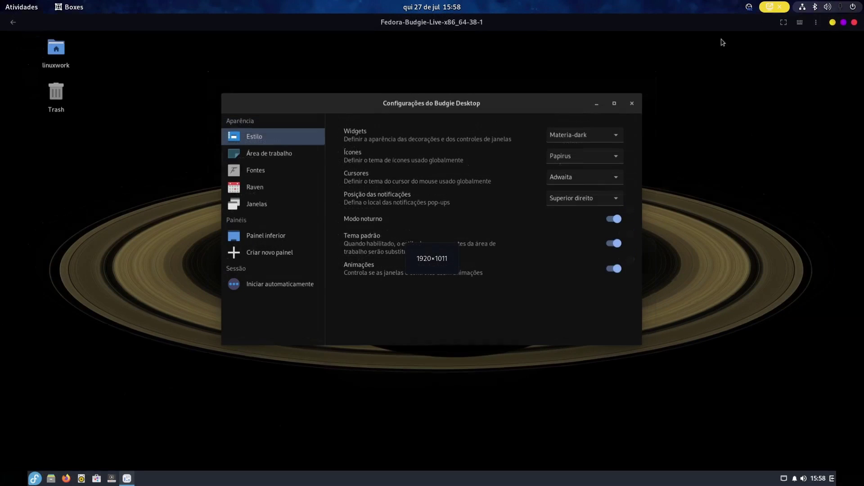
{"action": "left_click", "coordinate": [816, 22]}
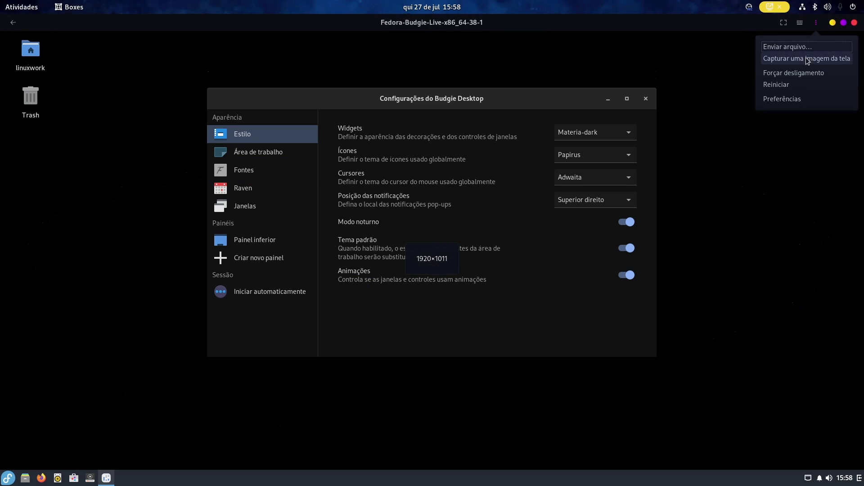
{"action": "left_click", "coordinate": [786, 91]}
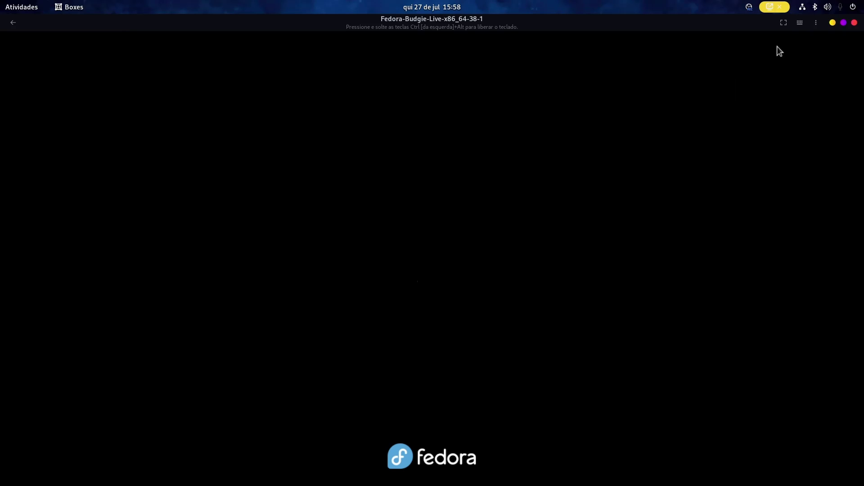
{"action": "left_click", "coordinate": [784, 23]}
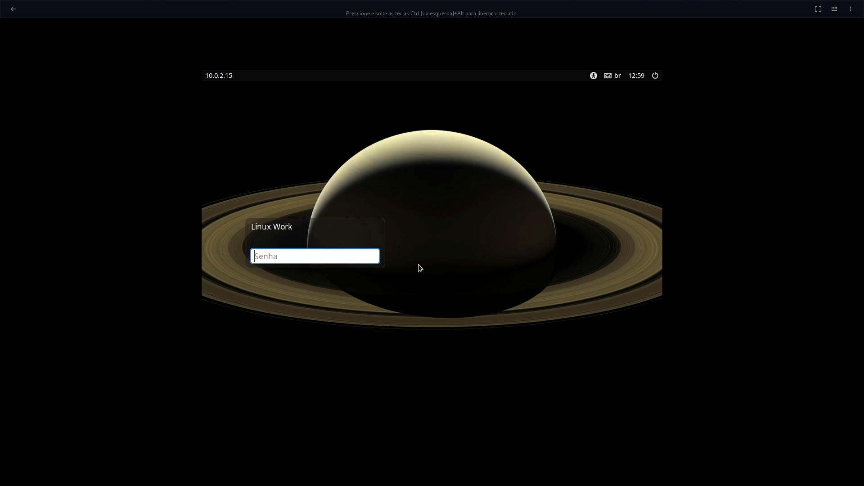
Log in to the Budgie session with the account password and dismiss the wired connection notification.
{"action": "type", "text": "••"}
{"action": "key", "text": "Return"}
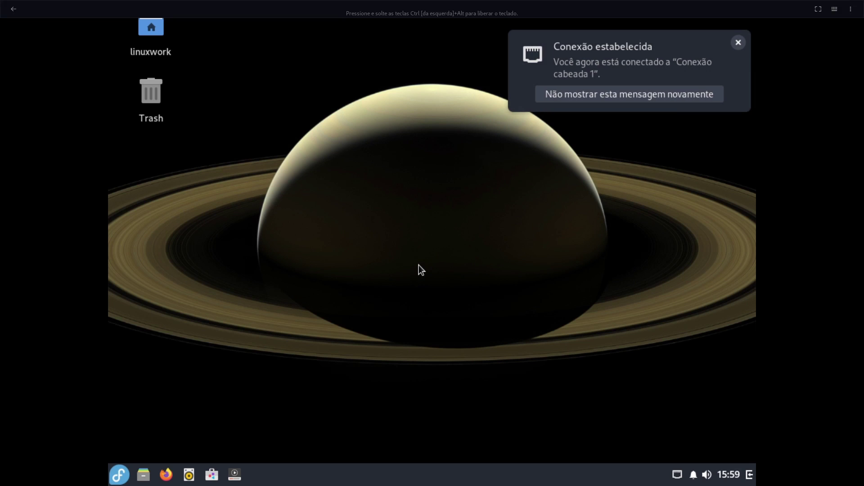
{"action": "left_click", "coordinate": [739, 43]}
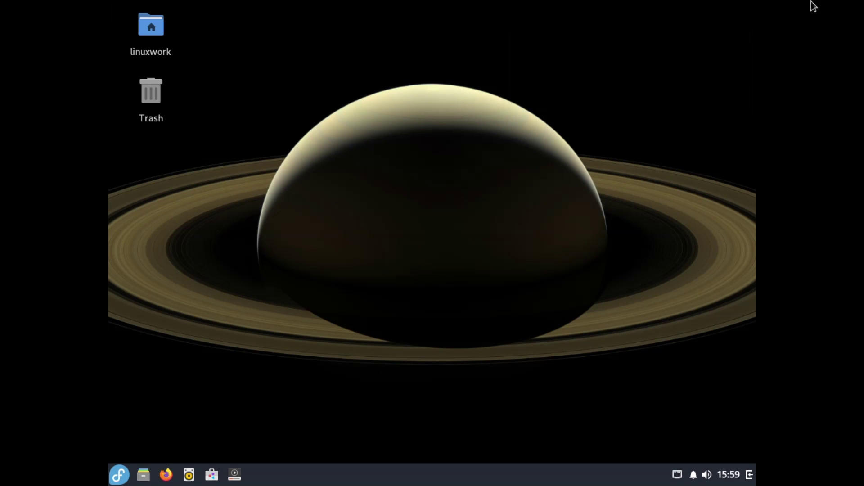
Switch the virtual machine out of and into full screen, restore and resize the Boxes window, and return to full screen.
{"action": "left_click", "coordinate": [815, 10]}
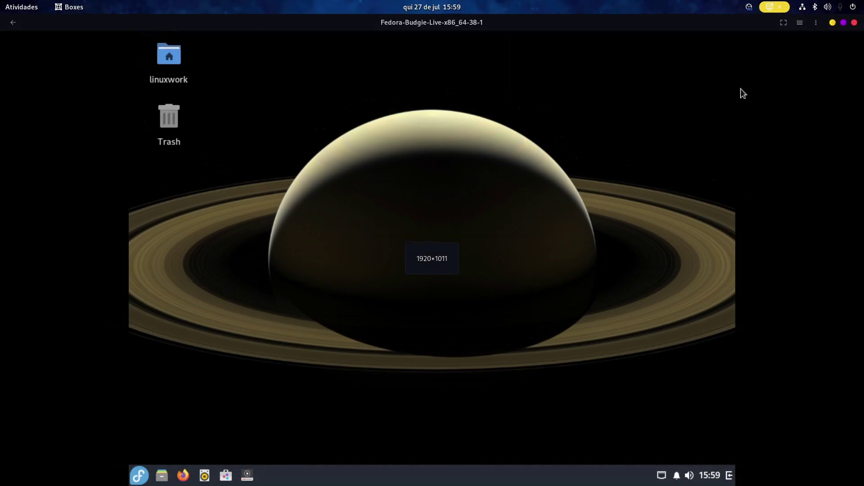
{"action": "left_click", "coordinate": [789, 26]}
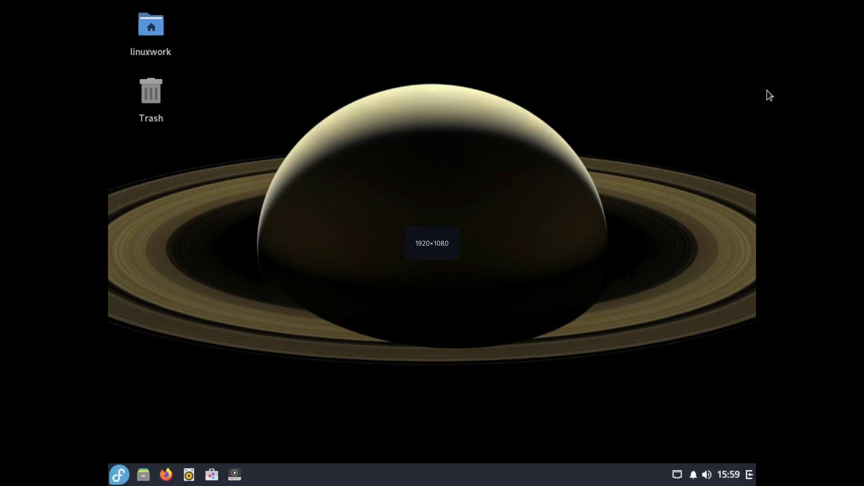
{"action": "left_click", "coordinate": [815, 10]}
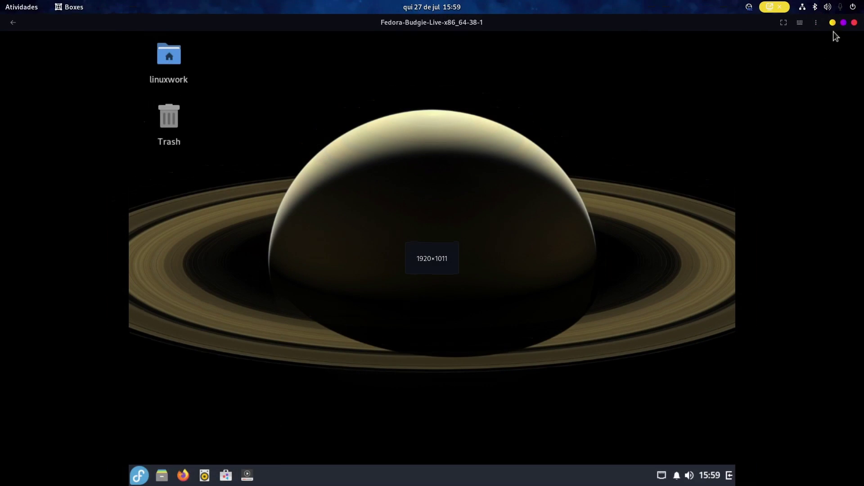
{"action": "left_click", "coordinate": [844, 23]}
{"action": "left_click_drag", "start_coordinate": [571, 259], "coordinate": [387, 118]}
{"action": "left_click", "coordinate": [514, 121]}
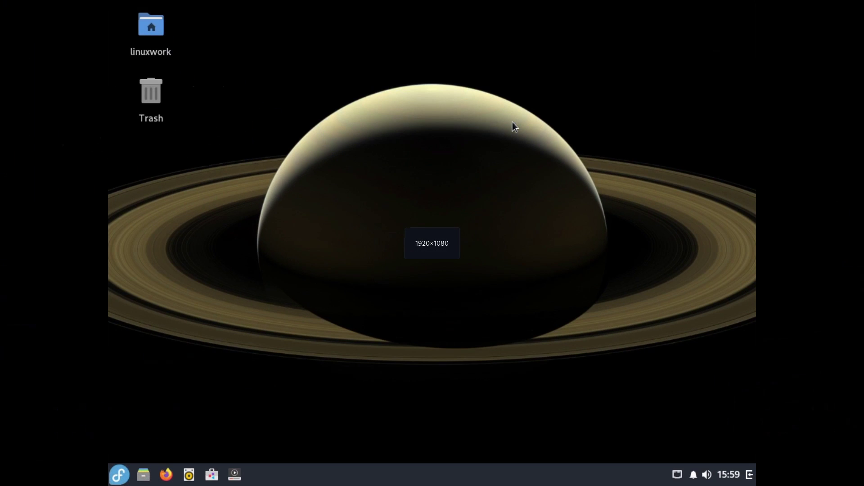
Open Configurações do Budgie Desktop from the desktop, view its Estilo options, and minimize the window.
{"action": "left_click", "coordinate": [120, 473]}
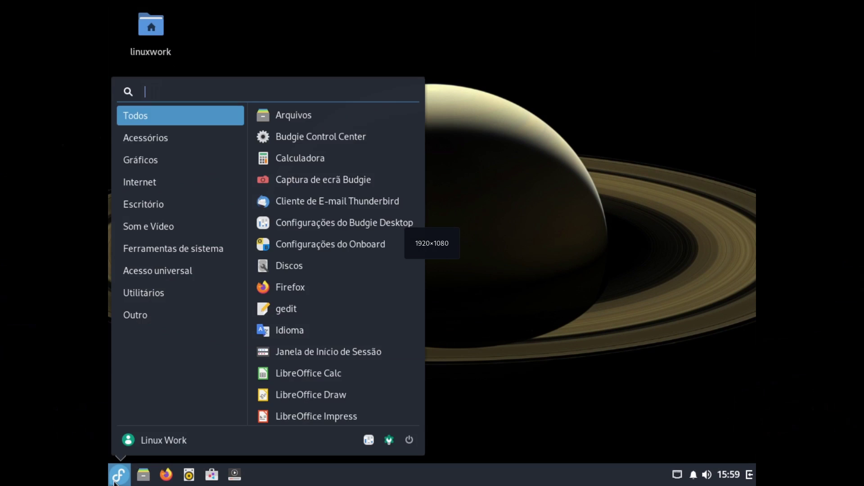
{"action": "left_click", "coordinate": [119, 474]}
{"action": "right_click", "coordinate": [329, 325]}
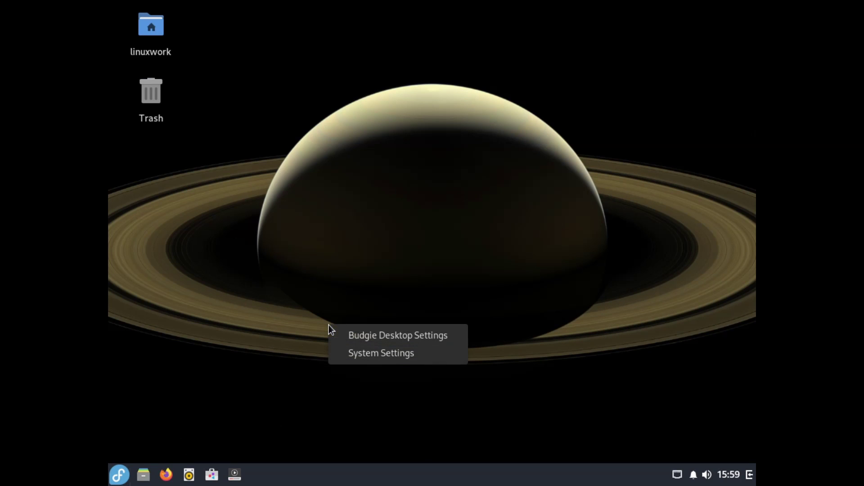
{"action": "left_click", "coordinate": [385, 335]}
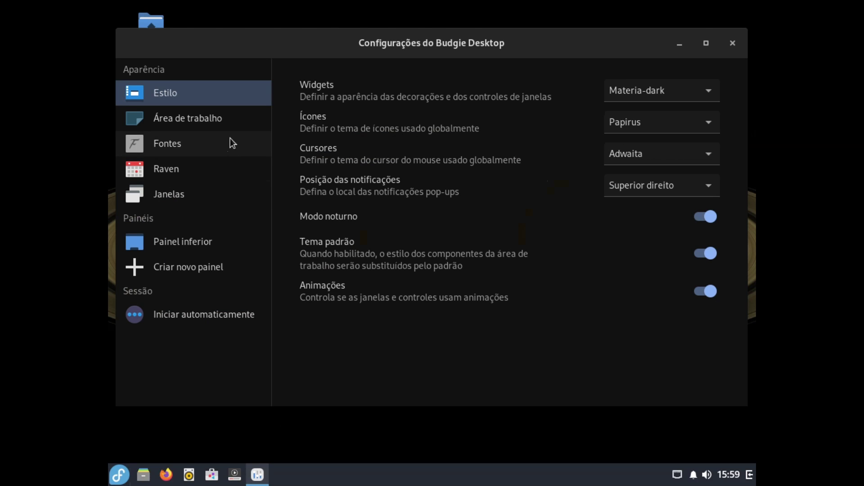
{"action": "left_click", "coordinate": [256, 474]}
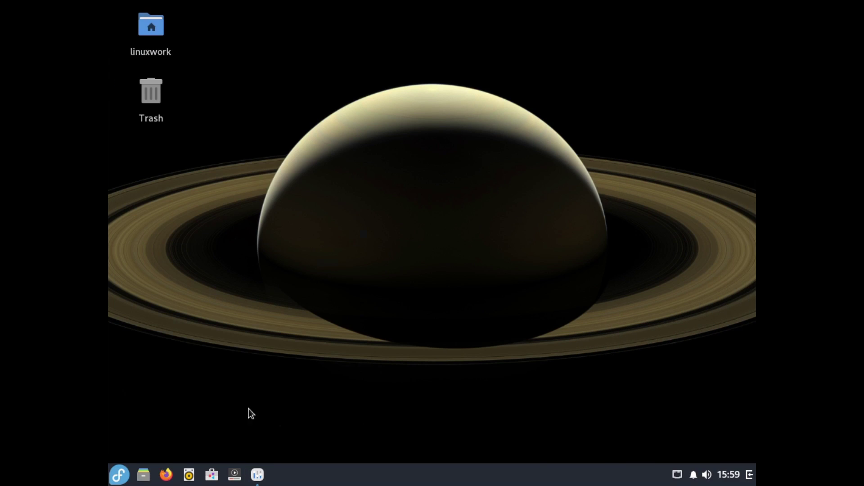
Open the Telas settings in Budgie Control Center and try to apply the 1920 × 1080 (16:9) resolution, repeating the selection.
{"action": "right_click", "coordinate": [337, 276]}
{"action": "left_click", "coordinate": [381, 303]}
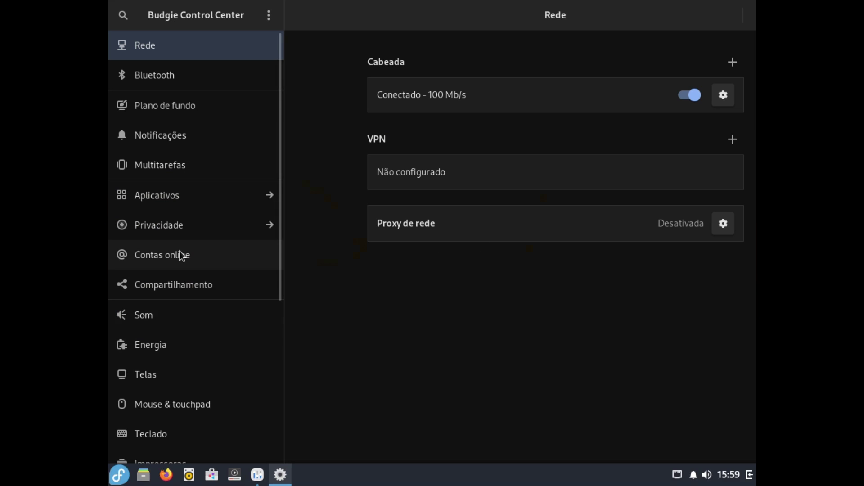
{"action": "scroll", "coordinate": [193, 270], "scroll_direction": "down", "scroll_amount": 5}
{"action": "left_click", "coordinate": [177, 236]}
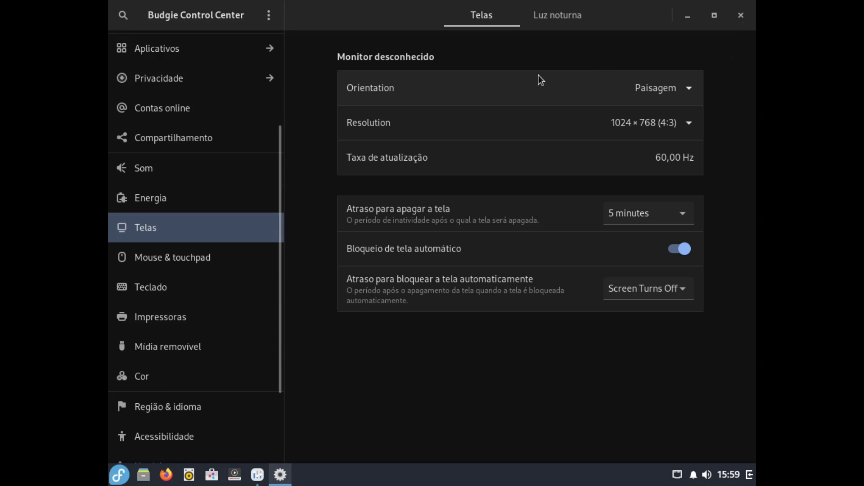
{"action": "left_click", "coordinate": [568, 134]}
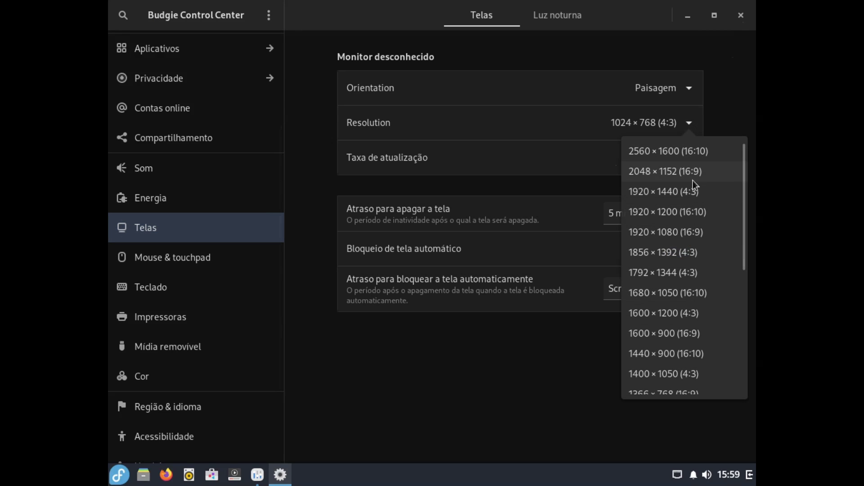
{"action": "left_click", "coordinate": [653, 231]}
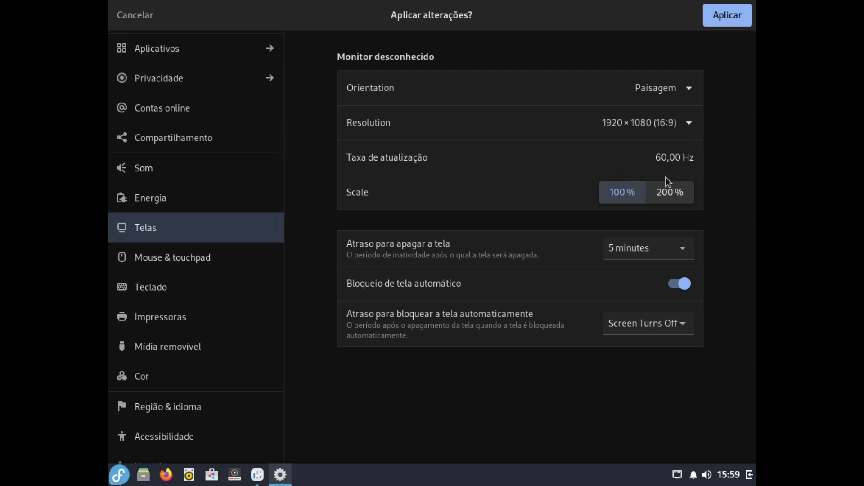
{"action": "left_click", "coordinate": [728, 18]}
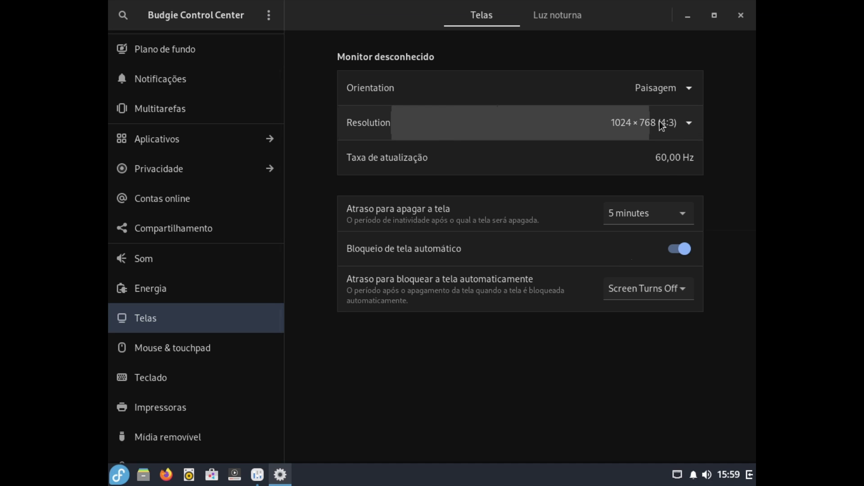
{"action": "left_click", "coordinate": [660, 120]}
{"action": "left_click", "coordinate": [656, 229]}
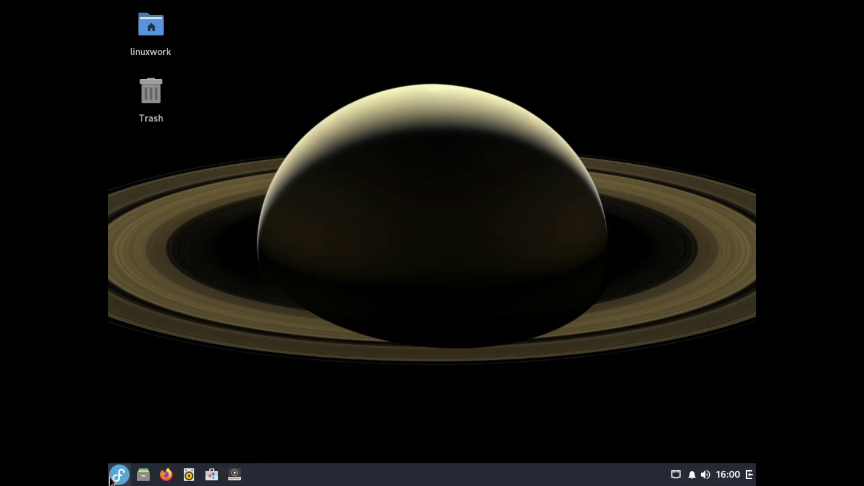
Restart the Fedora Budgie system from within the session and confirm Reiniciar.
{"action": "left_click", "coordinate": [120, 474]}
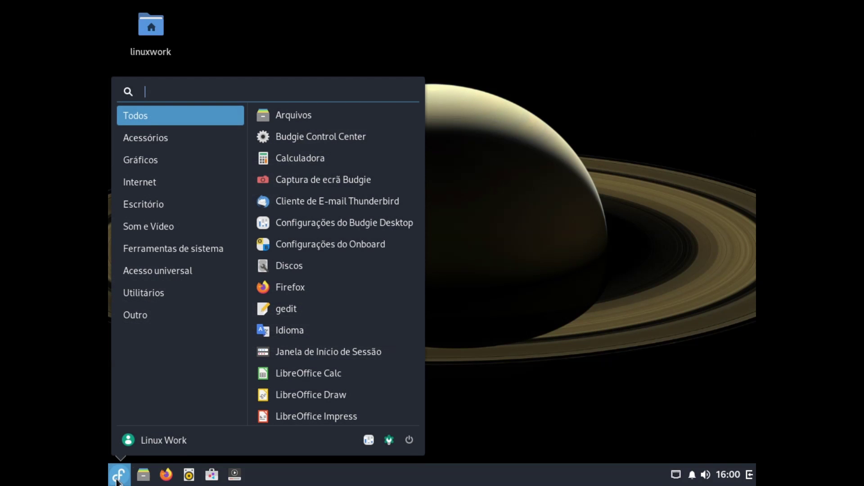
{"action": "left_click", "coordinate": [408, 442]}
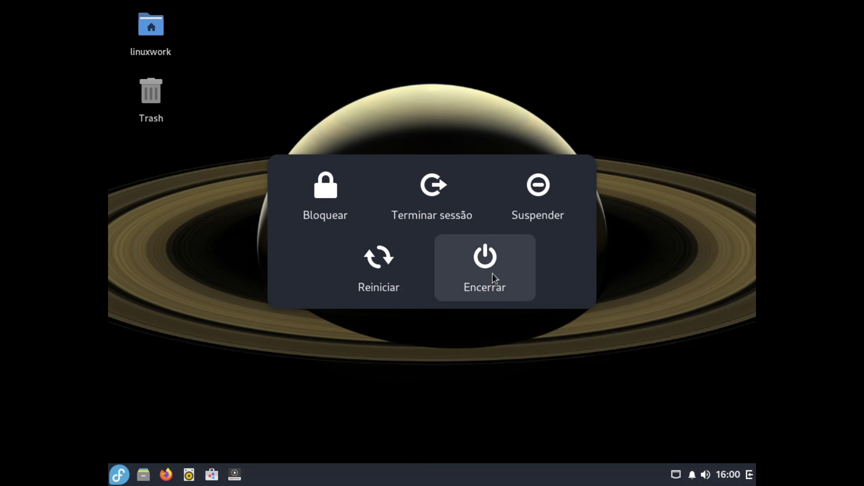
{"action": "left_click", "coordinate": [409, 270]}
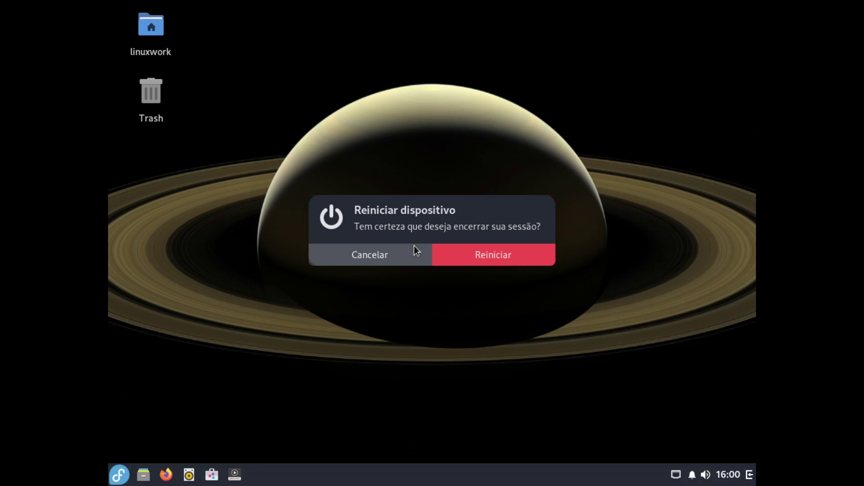
{"action": "left_click", "coordinate": [469, 259]}
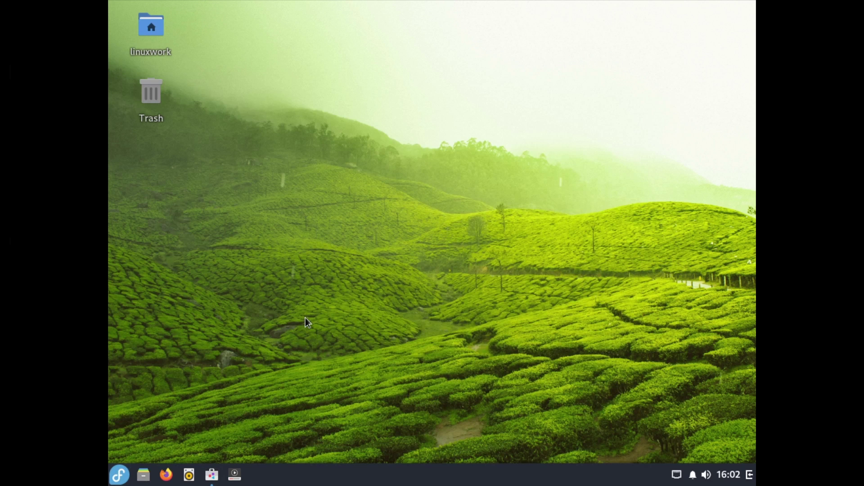
Open Budgie Control Center from the desktop and review the hardware and system details under Sobre.
{"action": "right_click", "coordinate": [306, 318]}
{"action": "left_click", "coordinate": [354, 345]}
{"action": "scroll", "coordinate": [177, 204], "scroll_direction": "down", "scroll_amount": 5}
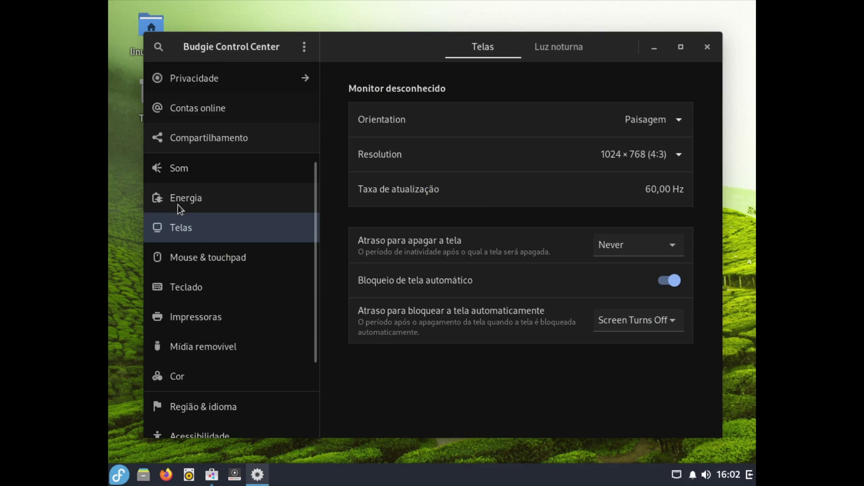
{"action": "scroll", "coordinate": [231, 233], "scroll_direction": "up", "scroll_amount": 5}
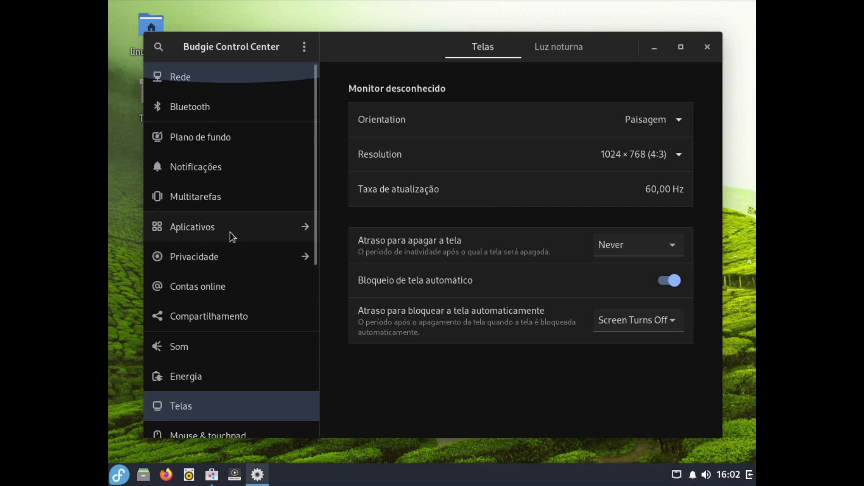
{"action": "scroll", "coordinate": [245, 299], "scroll_direction": "down", "scroll_amount": 4}
{"action": "left_click", "coordinate": [194, 410]}
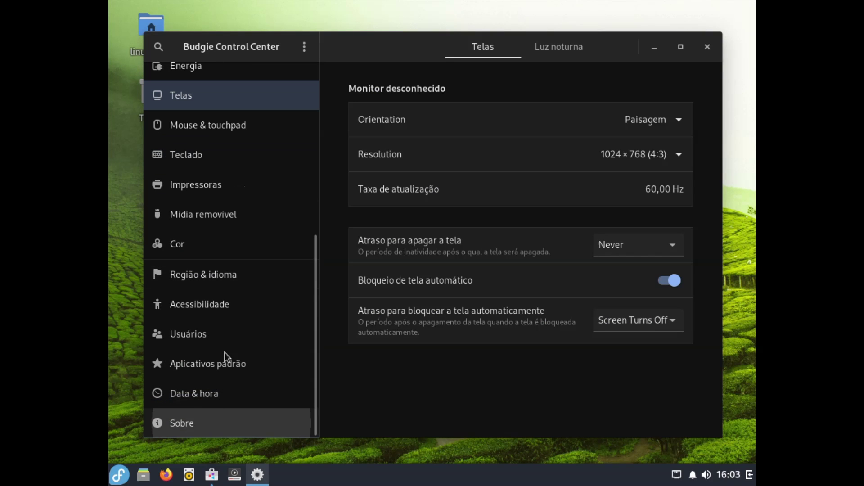
{"action": "scroll", "coordinate": [461, 195], "scroll_direction": "down", "scroll_amount": 5}
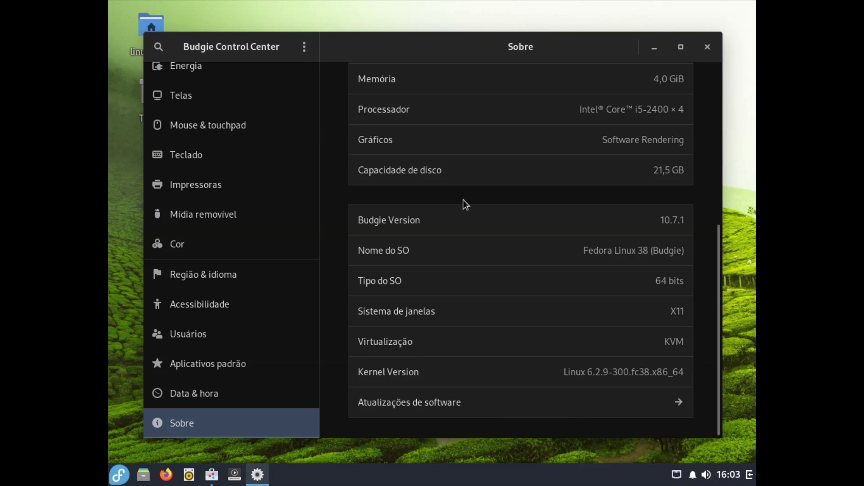
{"action": "scroll", "coordinate": [464, 200], "scroll_direction": "up", "scroll_amount": 5}
{"action": "scroll", "coordinate": [464, 202], "scroll_direction": "down", "scroll_amount": 5}
View the software updates in Programas, switch to Explorar, and minimize the window.
{"action": "left_click", "coordinate": [390, 407]}
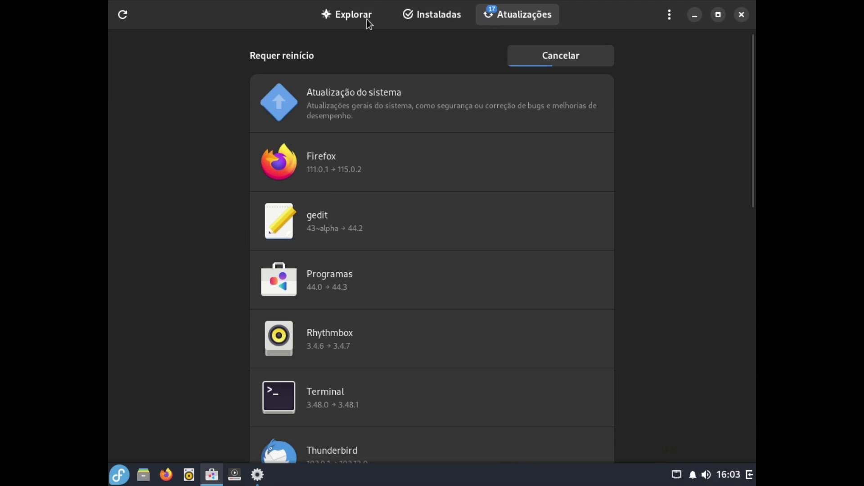
{"action": "left_click", "coordinate": [367, 20]}
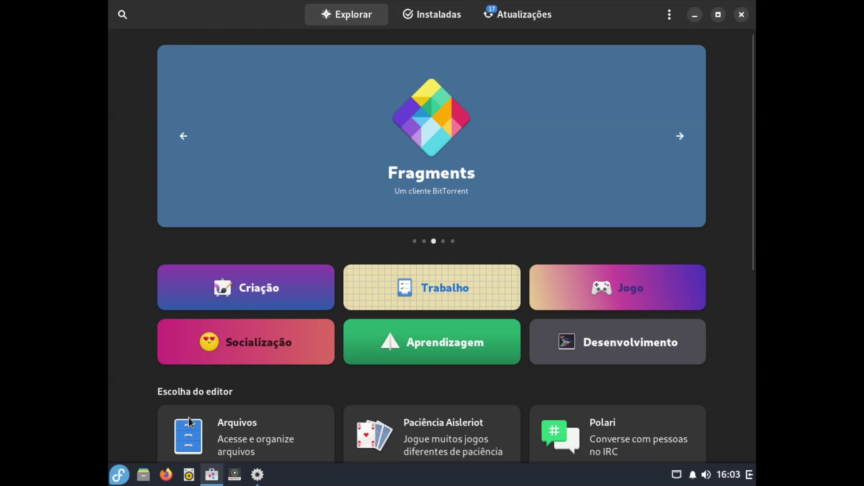
{"action": "left_click", "coordinate": [210, 478]}
{"action": "left_click", "coordinate": [210, 479]}
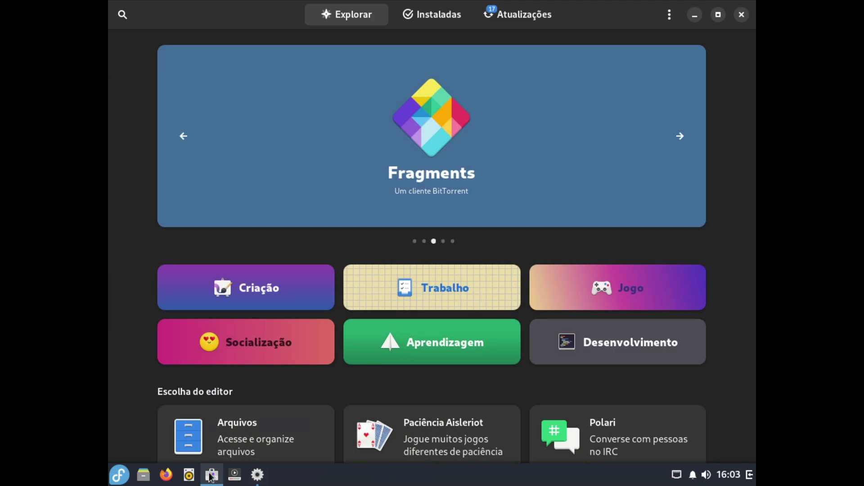
{"action": "left_click", "coordinate": [211, 478]}
View the Rede settings, then return to Sobre and examine the device, hardware, Budgie version and kernel details.
{"action": "scroll", "coordinate": [220, 106], "scroll_direction": "up", "scroll_amount": 5}
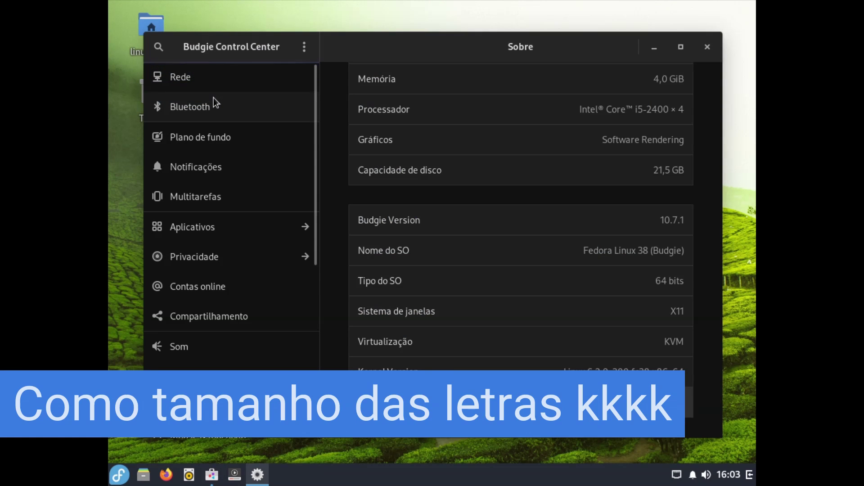
{"action": "left_click", "coordinate": [212, 90]}
{"action": "scroll", "coordinate": [235, 351], "scroll_direction": "down", "scroll_amount": 5}
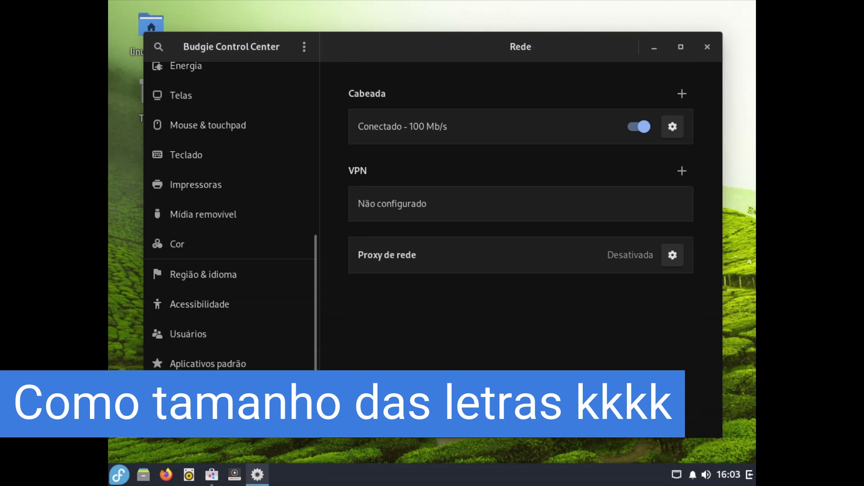
{"action": "left_click", "coordinate": [182, 424]}
{"action": "scroll", "coordinate": [495, 275], "scroll_direction": "down", "scroll_amount": 5}
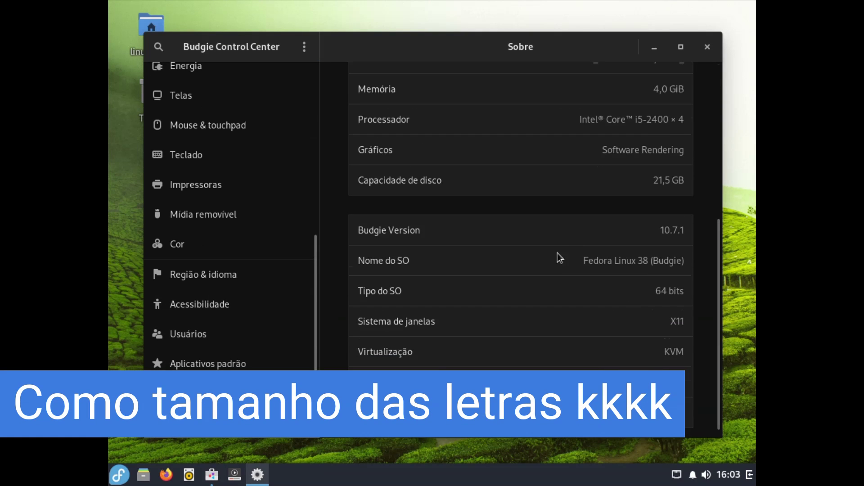
{"action": "scroll", "coordinate": [592, 245], "scroll_direction": "up", "scroll_amount": 5}
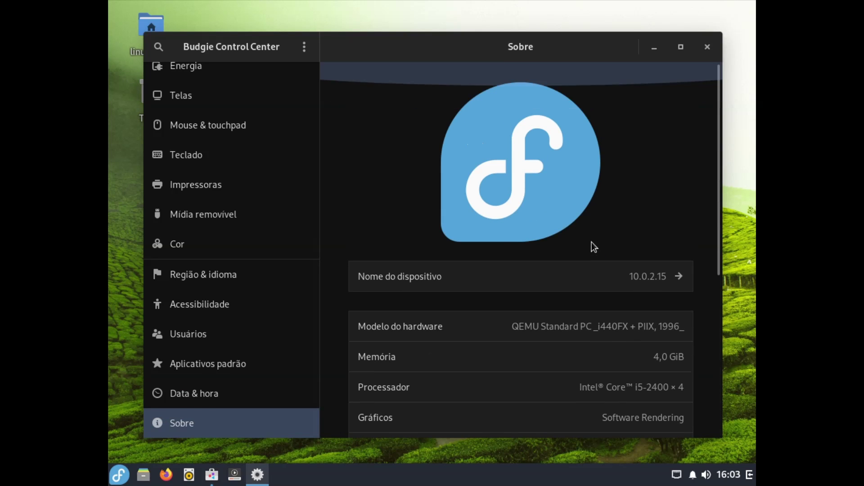
{"action": "scroll", "coordinate": [592, 243], "scroll_direction": "down", "scroll_amount": 5}
{"action": "scroll", "coordinate": [591, 242], "scroll_direction": "up", "scroll_amount": 4}
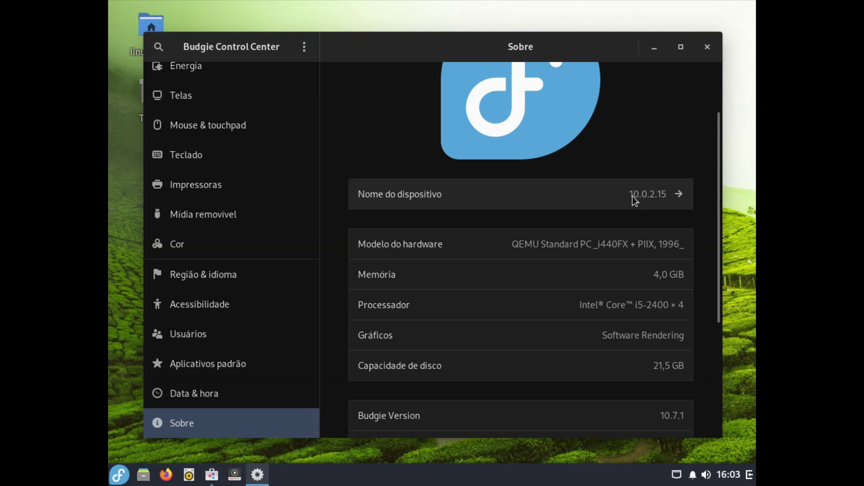
{"action": "scroll", "coordinate": [510, 320], "scroll_direction": "down", "scroll_amount": 5}
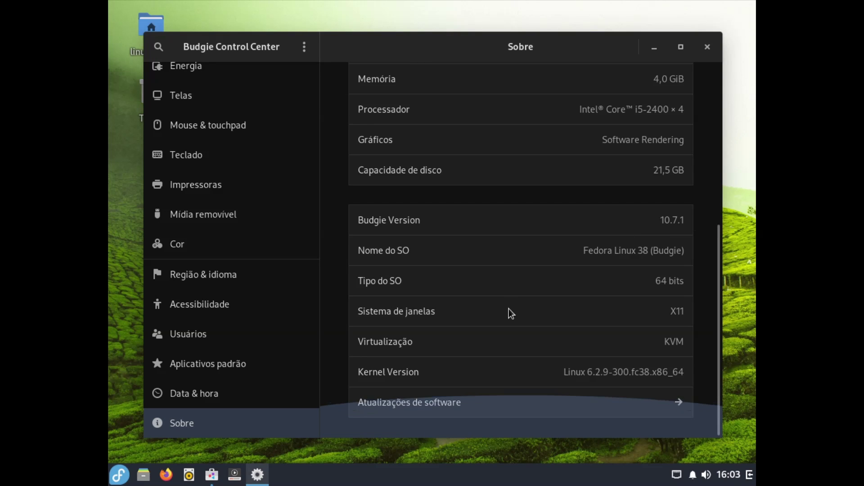
{"action": "scroll", "coordinate": [469, 312], "scroll_direction": "up", "scroll_amount": 6}
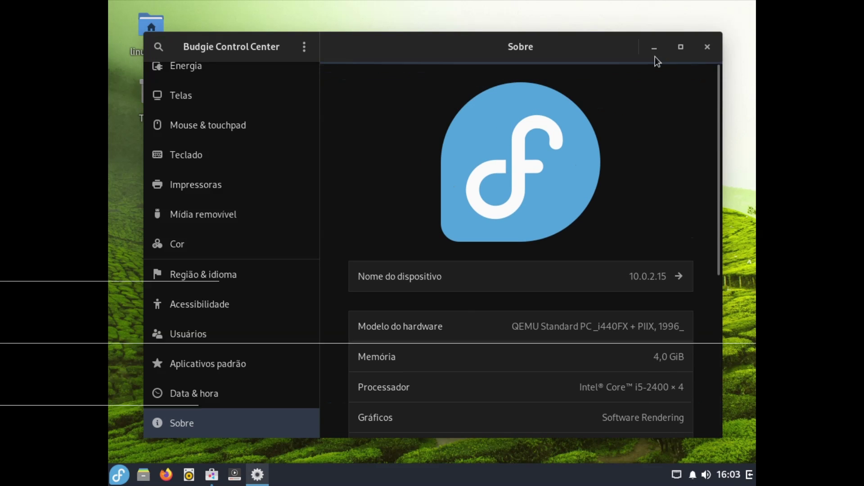
Minimize Budgie Control Center, then view the application menu and close it.
{"action": "left_click", "coordinate": [655, 57]}
{"action": "left_click", "coordinate": [118, 477]}
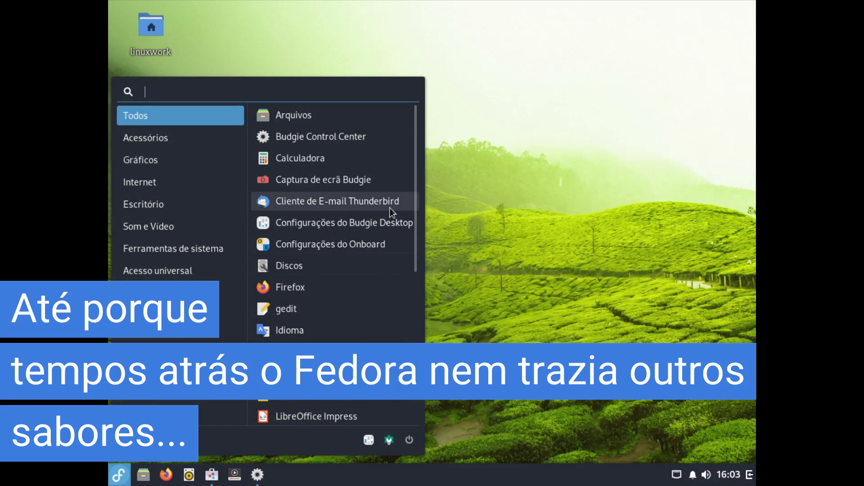
{"action": "left_click", "coordinate": [614, 149]}
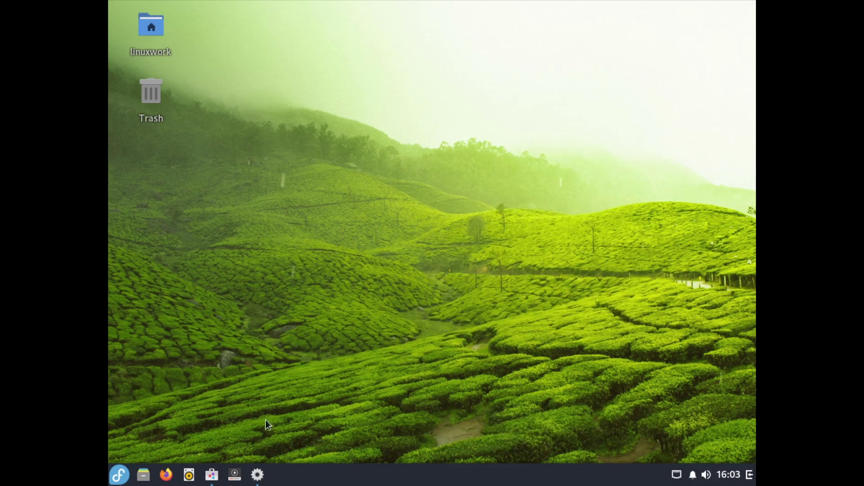
Browse the Explorar categories and editor's picks in Programas, open the Caixas details page and return to Explorar.
{"action": "left_click", "coordinate": [212, 477]}
{"action": "scroll", "coordinate": [330, 305], "scroll_direction": "down", "scroll_amount": 5}
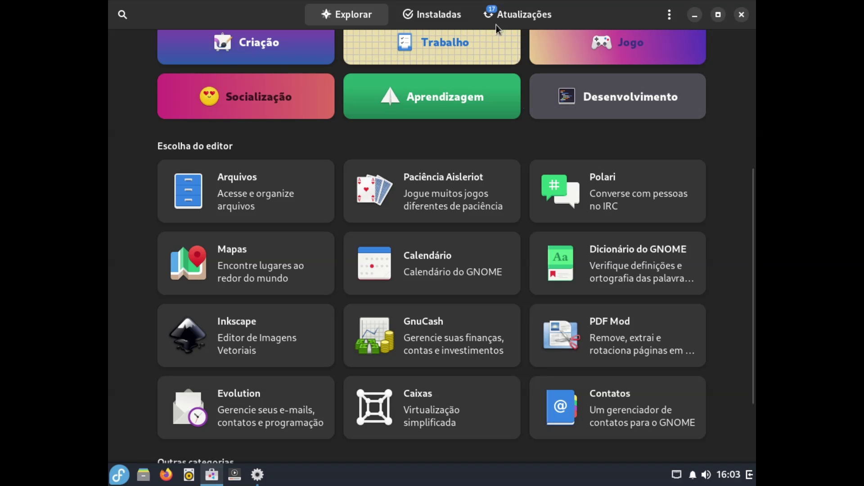
{"action": "scroll", "coordinate": [428, 189], "scroll_direction": "down", "scroll_amount": 2}
{"action": "scroll", "coordinate": [428, 189], "scroll_direction": "up", "scroll_amount": 8}
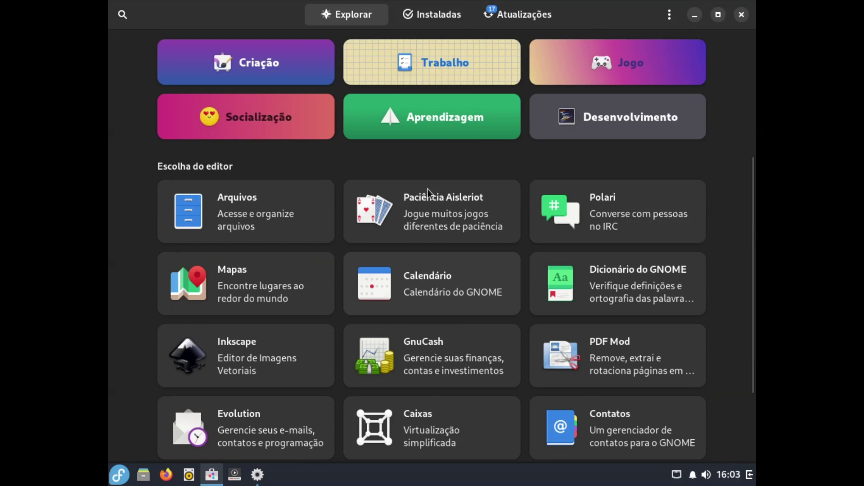
{"action": "scroll", "coordinate": [427, 189], "scroll_direction": "down", "scroll_amount": 5}
{"action": "scroll", "coordinate": [427, 189], "scroll_direction": "down", "scroll_amount": 2}
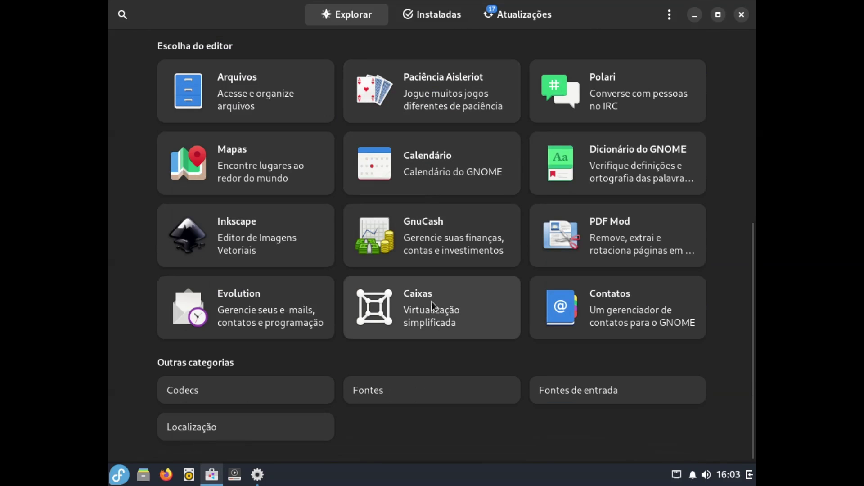
{"action": "left_click", "coordinate": [431, 301]}
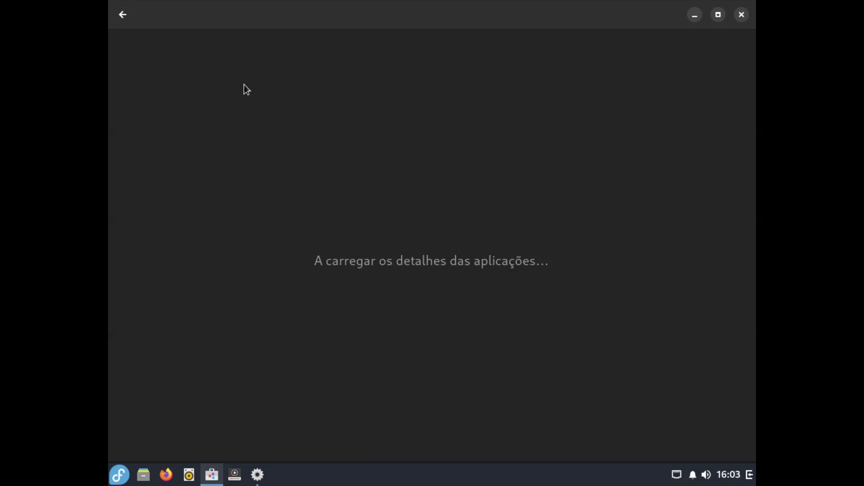
{"action": "left_click", "coordinate": [123, 14]}
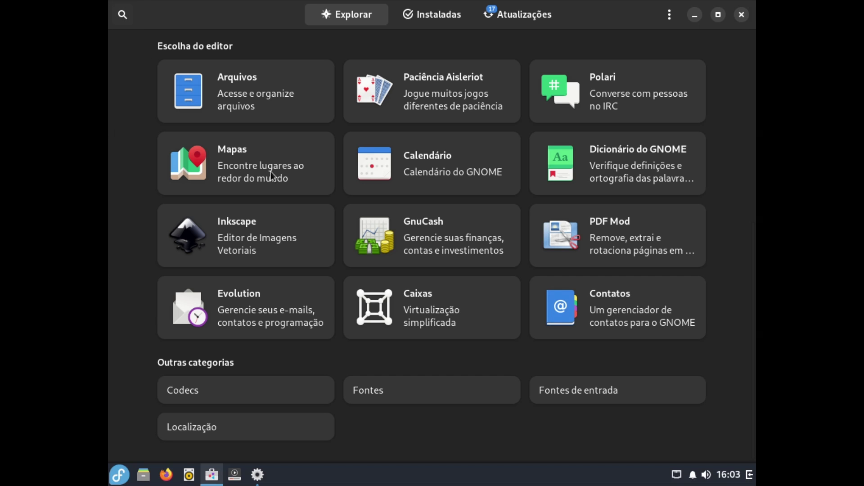
Close Programas, then restore the Budgie Control Center window and close it as well.
{"action": "left_click", "coordinate": [742, 14]}
{"action": "left_click", "coordinate": [259, 472]}
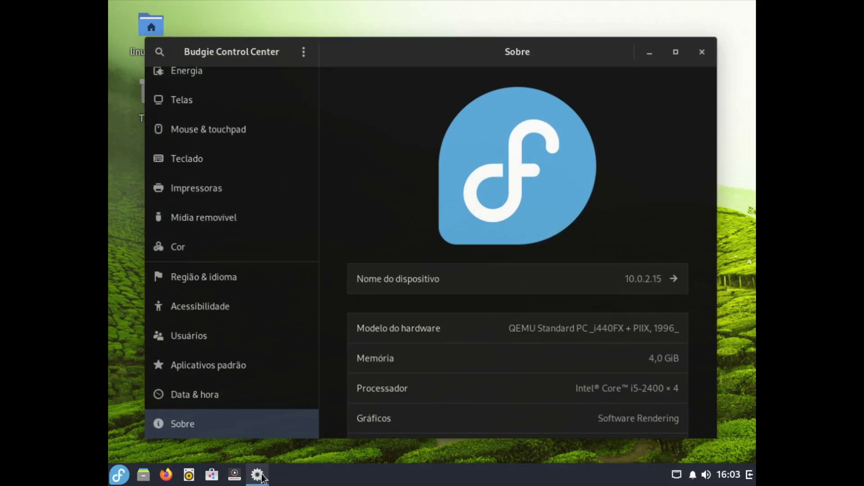
{"action": "left_click", "coordinate": [713, 46]}
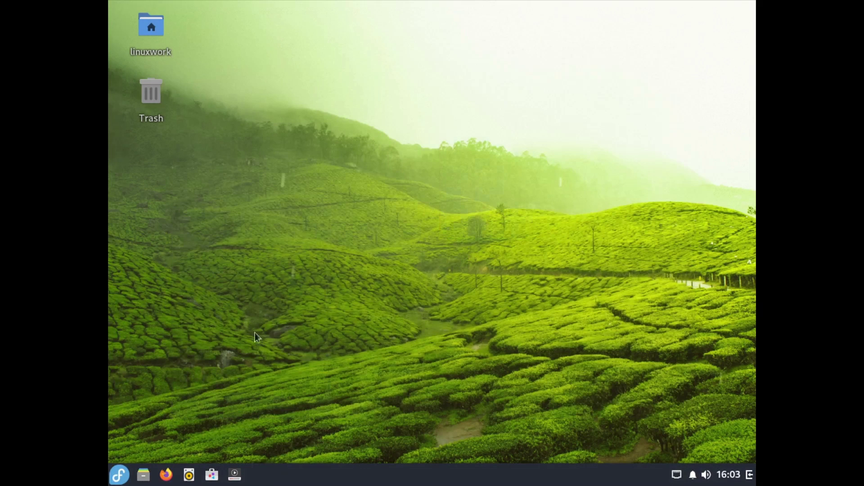
Restart the Fedora Budgie virtual machine from the session's power options.
{"action": "left_click", "coordinate": [118, 474]}
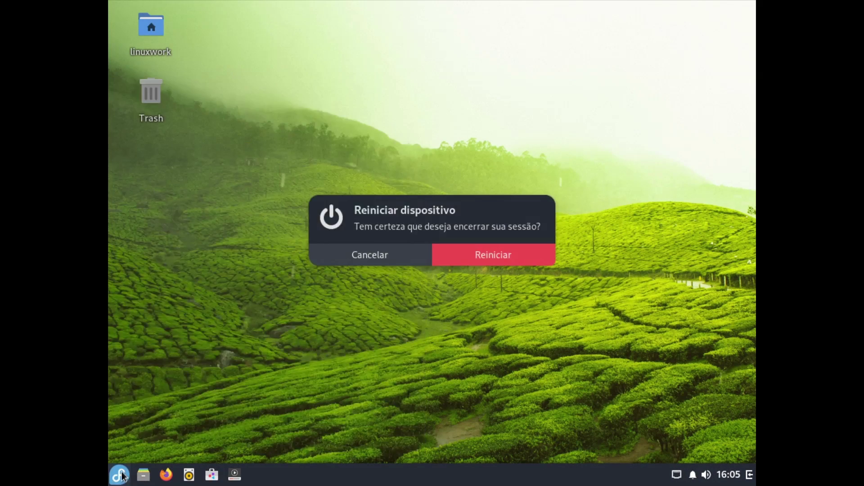
{"action": "left_click", "coordinate": [119, 474]}
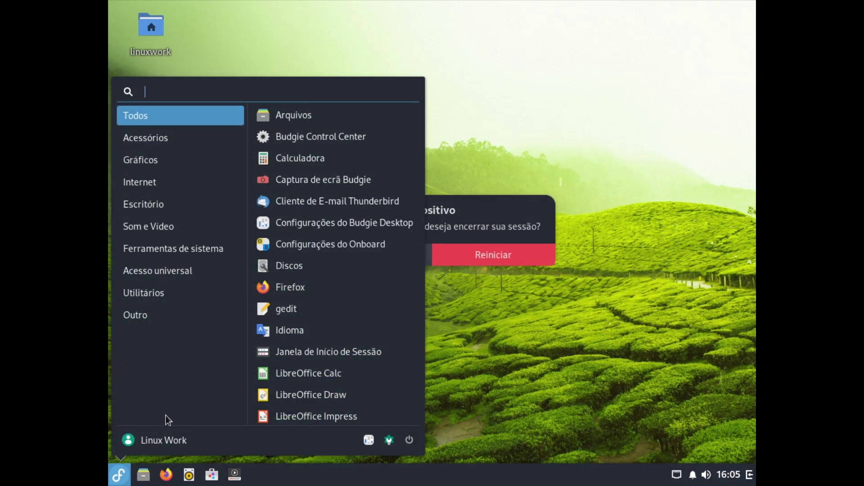
{"action": "left_click", "coordinate": [408, 439]}
{"action": "left_click", "coordinate": [384, 280]}
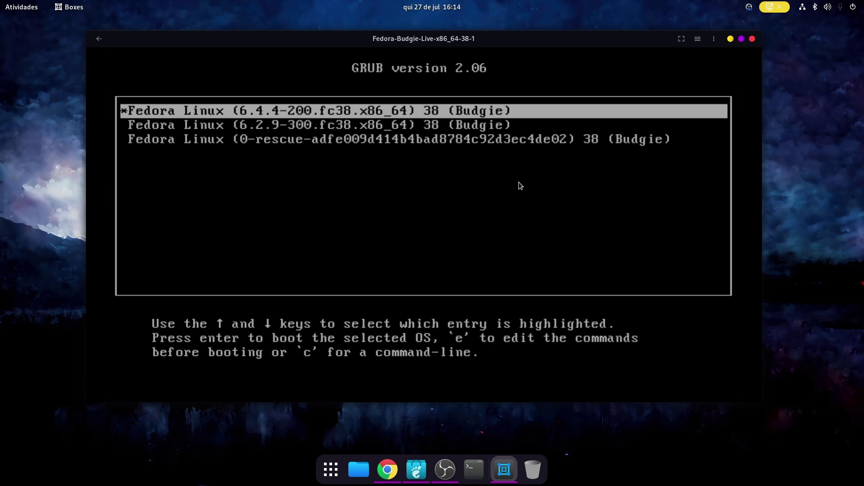
Look through the GRUB boot entries, covering the two Fedora Linux 38 (Budgie) kernels and the rescue entry.
{"action": "key", "text": "Down"}
{"action": "key", "text": "Up"}
{"action": "key", "text": "Down"}
{"action": "key", "text": "Down"}
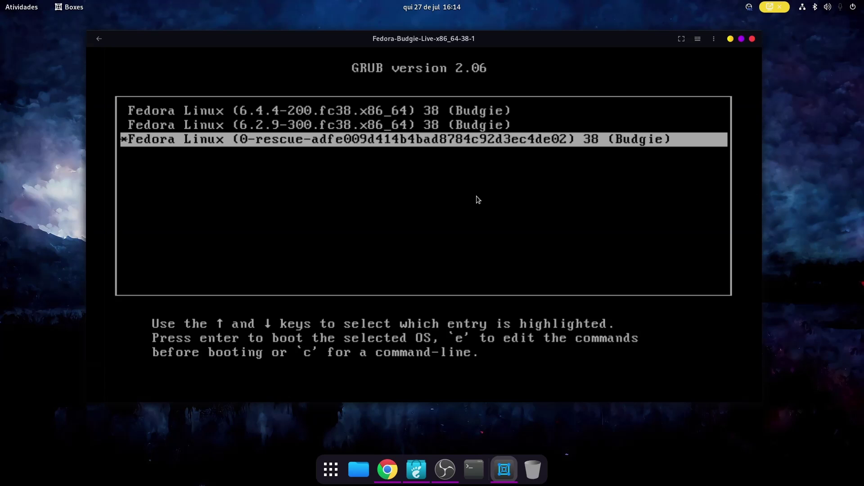
{"action": "key", "text": "Up"}
{"action": "key", "text": "Up"}
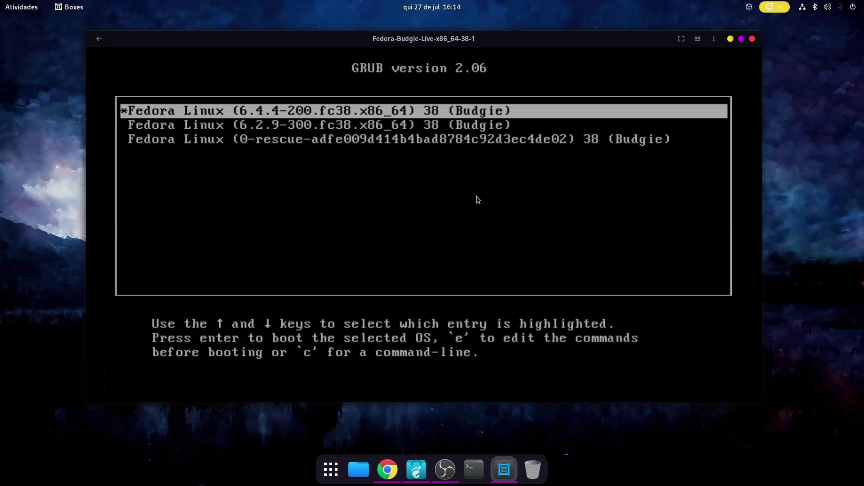
{"action": "key", "text": "Down"}
{"action": "key", "text": "Down"}
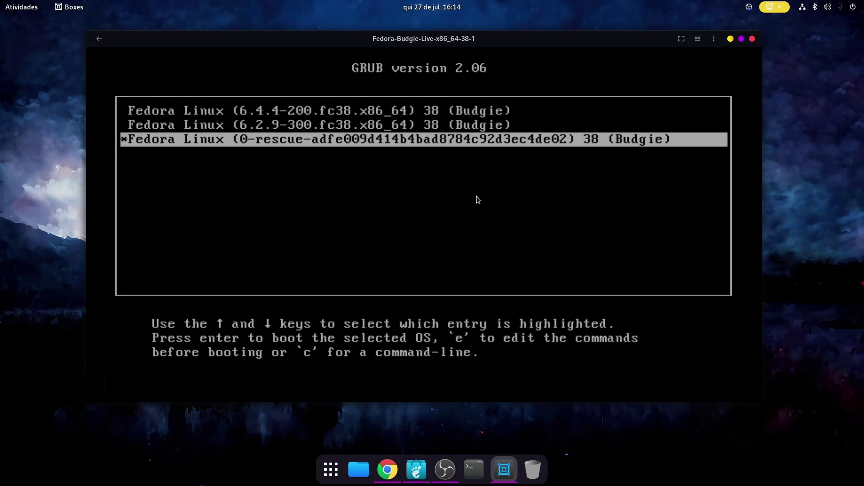
{"action": "key", "text": "Up"}
{"action": "key", "text": "Up"}
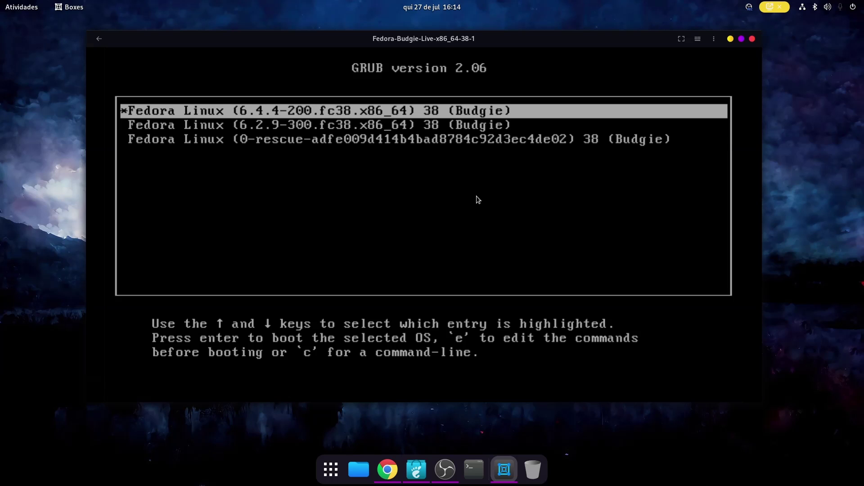
{"action": "key", "text": "Down"}
{"action": "key", "text": "Down"}
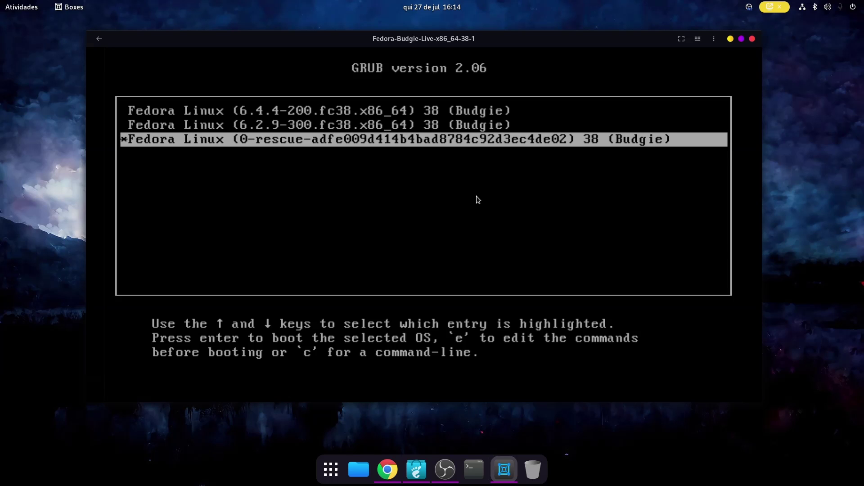
{"action": "key", "text": "Up"}
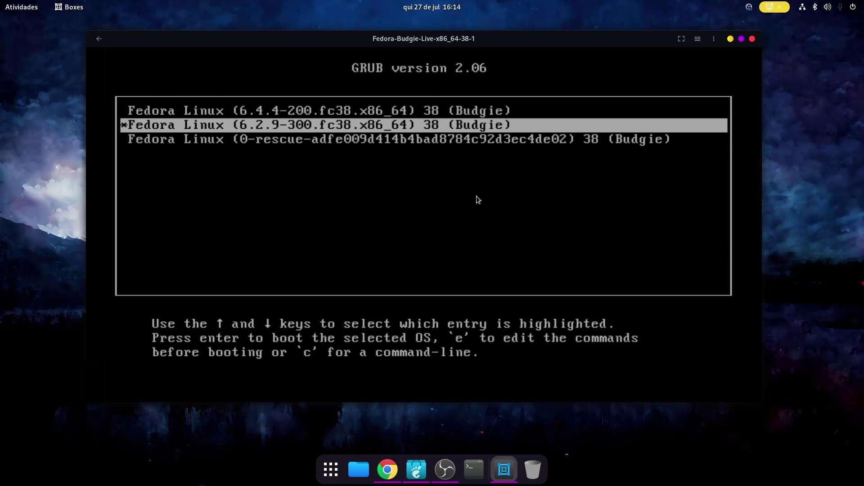
{"action": "key", "text": "Up"}
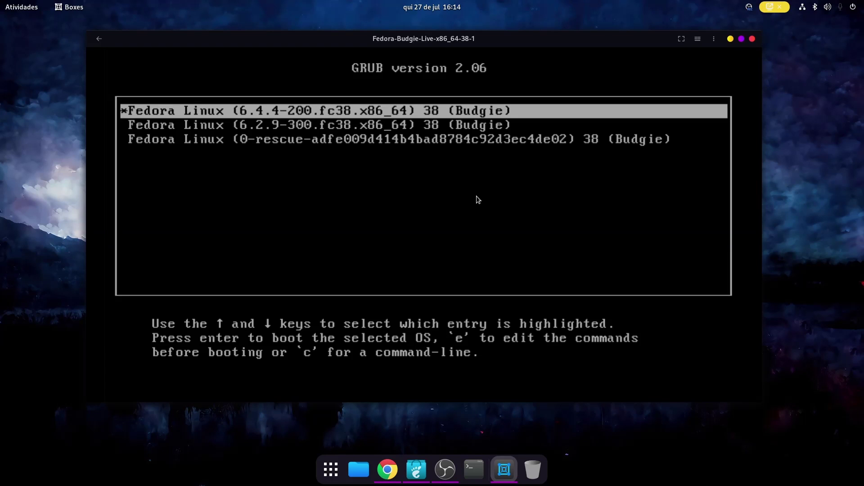
Boot the Fedora Linux (6.4.4-200.fc38.x86_64) 38 (Budgie) entry.
{"action": "key", "text": "Down"}
{"action": "key", "text": "Up"}
{"action": "key", "text": "Return"}
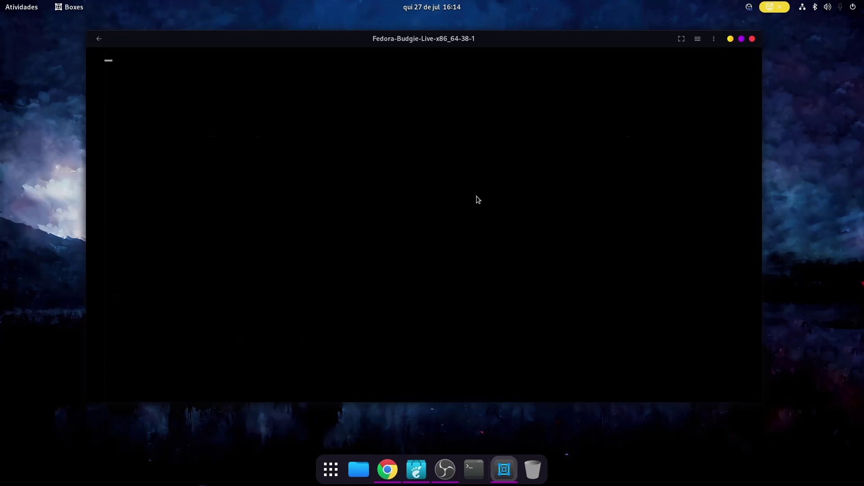
Switch to Programas on the host system, view its Atualizações page and close the window.
{"action": "left_click", "coordinate": [416, 470]}
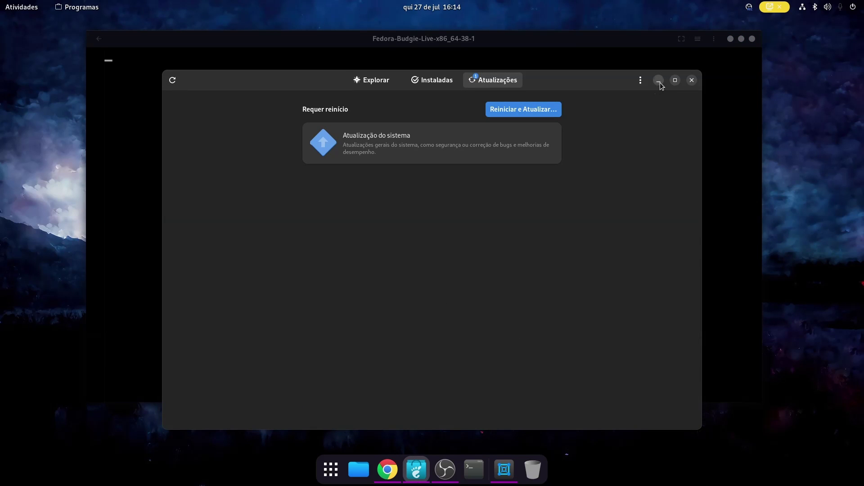
{"action": "left_click", "coordinate": [692, 80]}
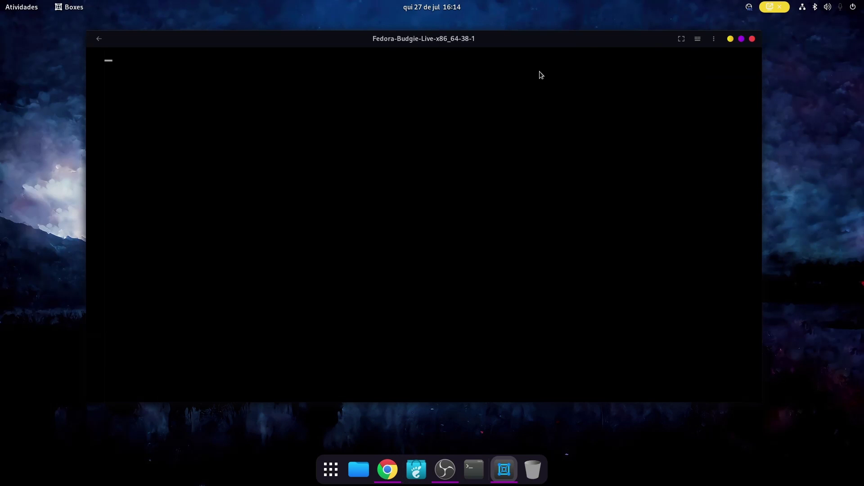
Show the virtual machine in full screen and log in to the Budgie session with the account password.
{"action": "left_click", "coordinate": [681, 38]}
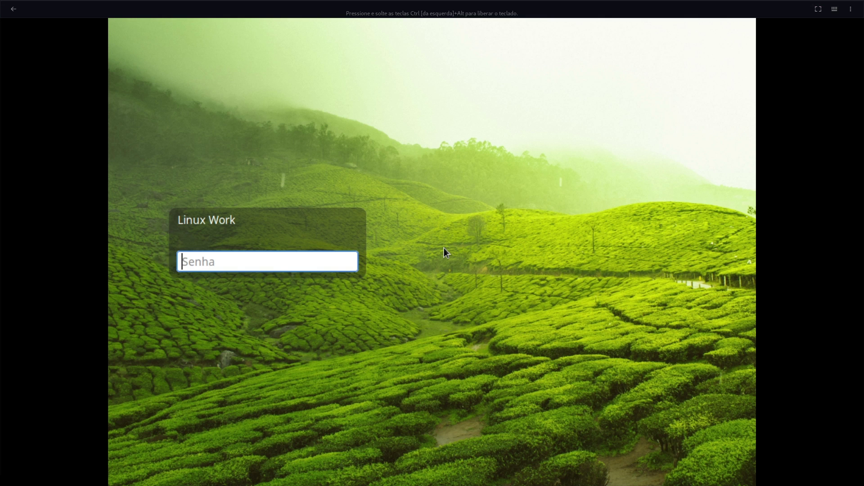
{"action": "type", "text": "****"}
{"action": "key", "text": "Return"}
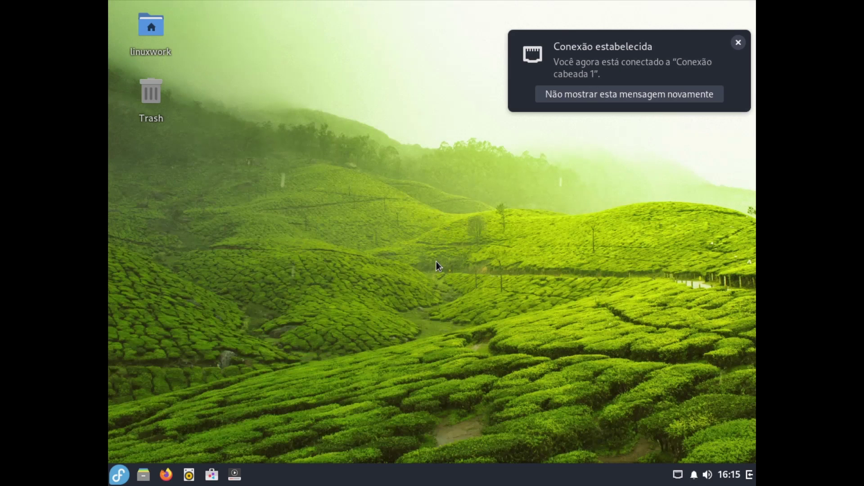
Dismiss the network connection notification and open System Settings from the desktop.
{"action": "left_click", "coordinate": [739, 43]}
{"action": "right_click", "coordinate": [307, 349]}
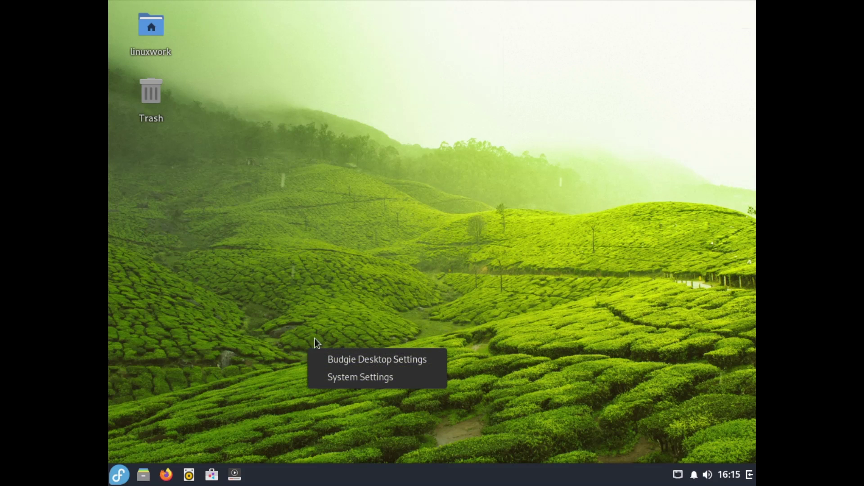
{"action": "left_click", "coordinate": [355, 373]}
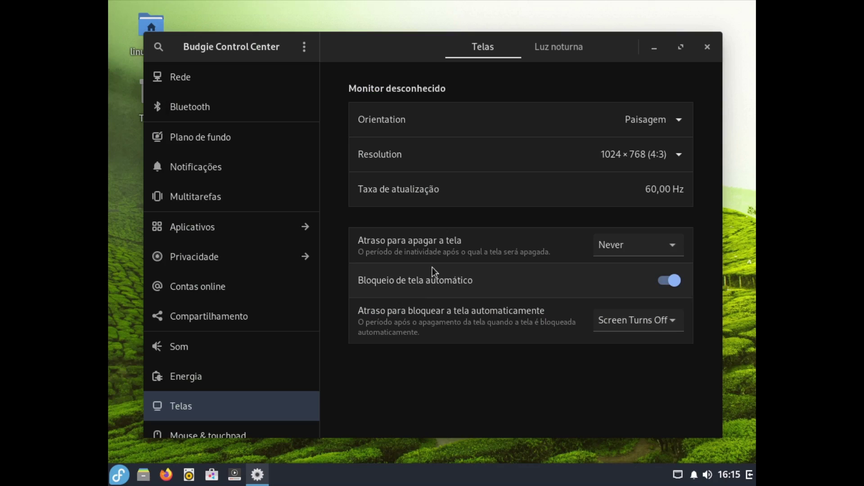
Set the display resolution to 1920 × 1080 (16:9), apply it, close the settings and keep the new configuration.
{"action": "left_click", "coordinate": [658, 152]}
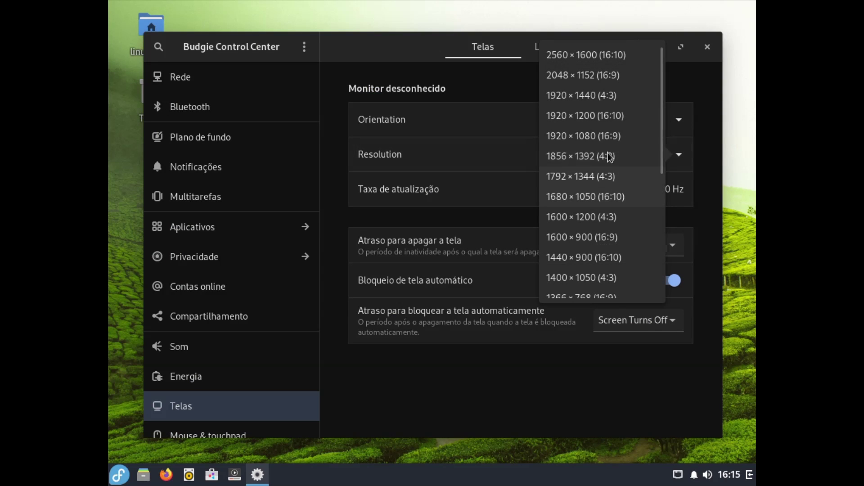
{"action": "left_click", "coordinate": [598, 136]}
{"action": "left_click", "coordinate": [699, 50]}
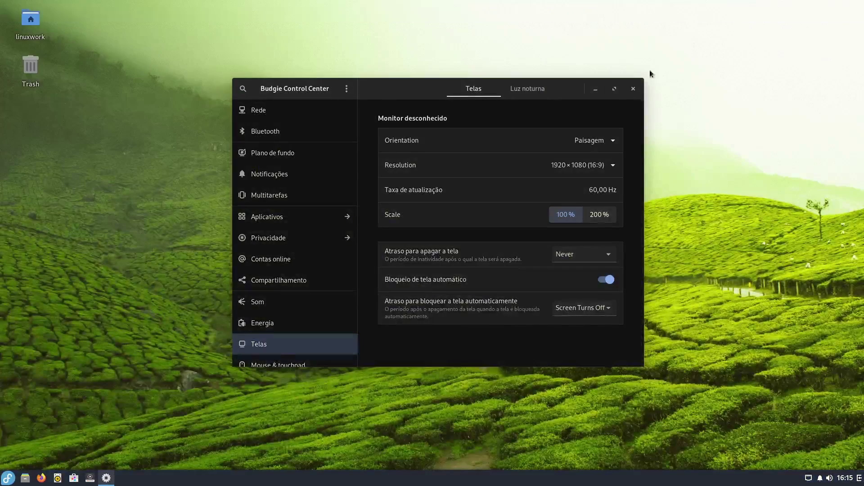
{"action": "left_click", "coordinate": [634, 89]}
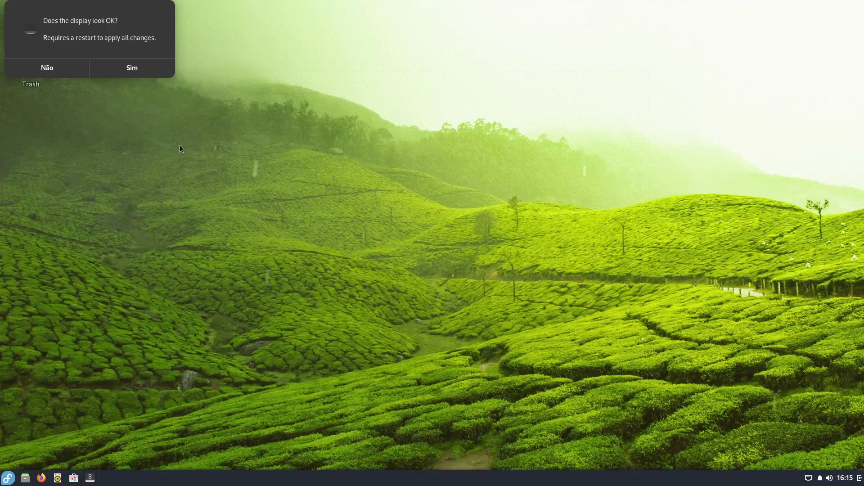
{"action": "left_click", "coordinate": [131, 68]}
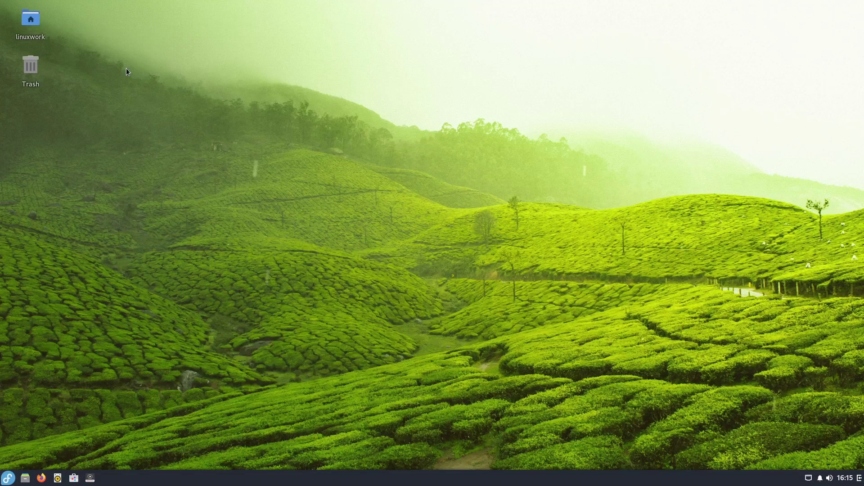
Examine the application menu and the desktop's context menu at several spots on the wallpaper.
{"action": "left_click", "coordinate": [9, 479]}
{"action": "left_click", "coordinate": [9, 478]}
{"action": "right_click", "coordinate": [340, 310]}
{"action": "left_click", "coordinate": [367, 319]}
{"action": "left_click", "coordinate": [9, 478]}
{"action": "left_click", "coordinate": [271, 274]}
{"action": "right_click", "coordinate": [270, 274]}
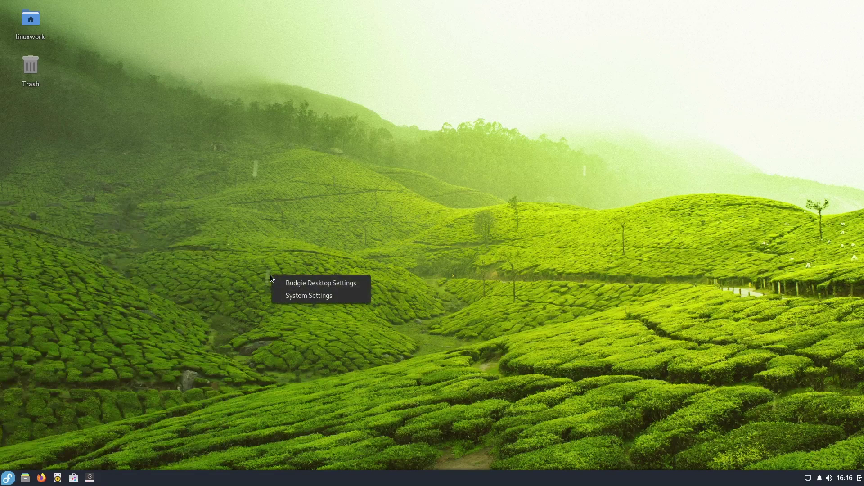
{"action": "left_click", "coordinate": [382, 135]}
{"action": "right_click", "coordinate": [382, 135]}
{"action": "left_click", "coordinate": [303, 176]}
{"action": "right_click", "coordinate": [302, 175]}
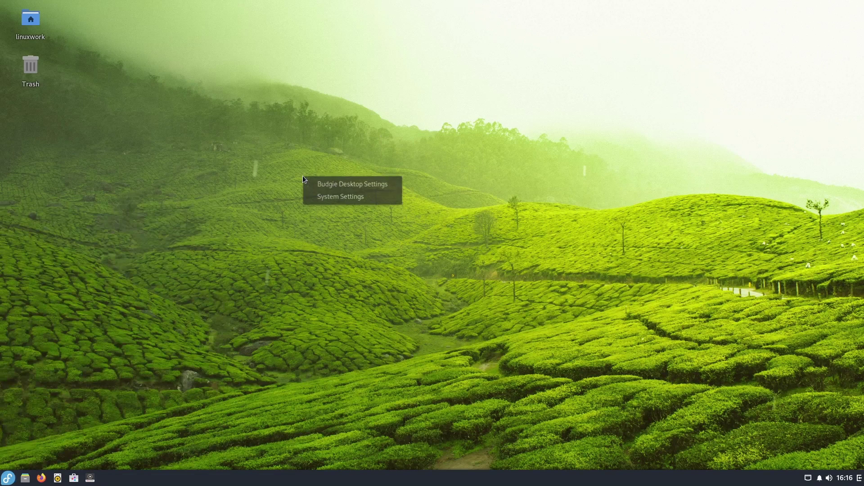
{"action": "left_click", "coordinate": [355, 167]}
{"action": "right_click", "coordinate": [355, 166]}
{"action": "left_click", "coordinate": [228, 218]}
{"action": "right_click", "coordinate": [228, 218]}
{"action": "left_click", "coordinate": [348, 144]}
{"action": "right_click", "coordinate": [348, 144]}
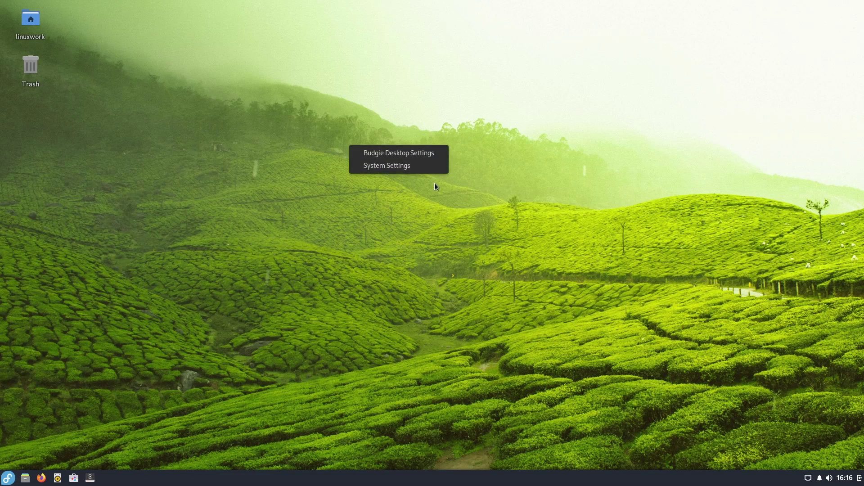
{"action": "left_click", "coordinate": [496, 200]}
{"action": "right_click", "coordinate": [497, 201]}
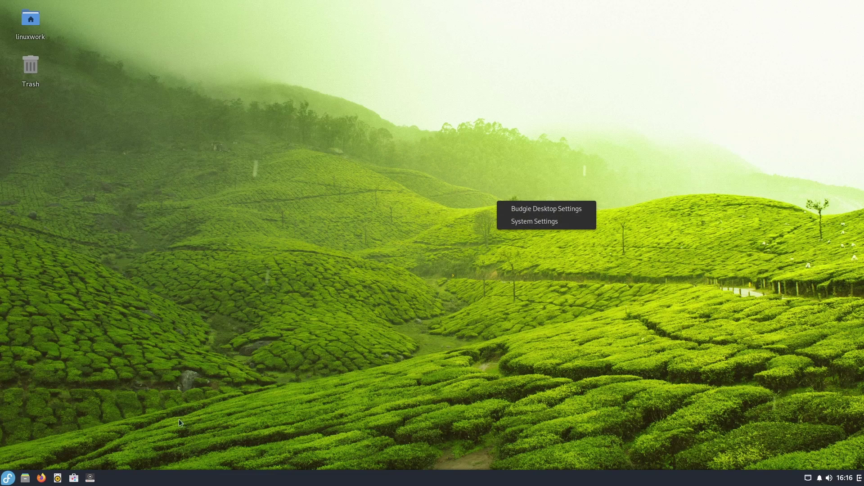
{"action": "left_click", "coordinate": [6, 480]}
{"action": "left_click", "coordinate": [5, 480]}
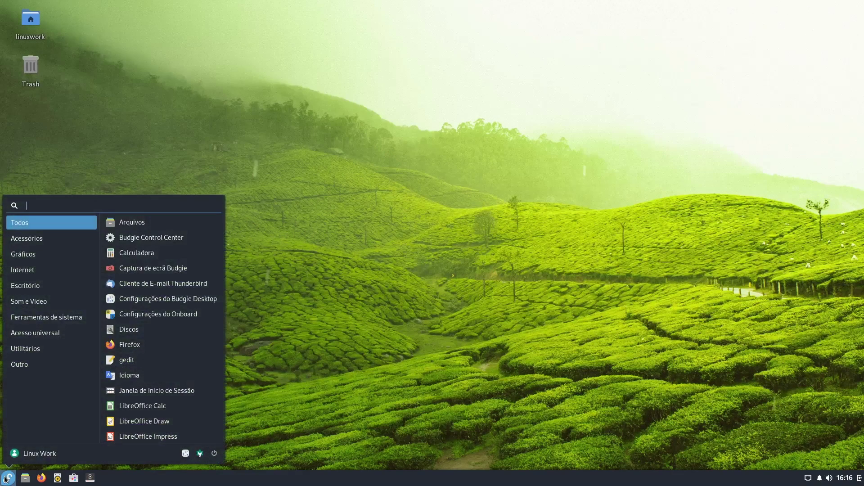
{"action": "left_click", "coordinate": [6, 480]}
{"action": "left_click", "coordinate": [6, 480]}
{"action": "left_click", "coordinate": [6, 480]}
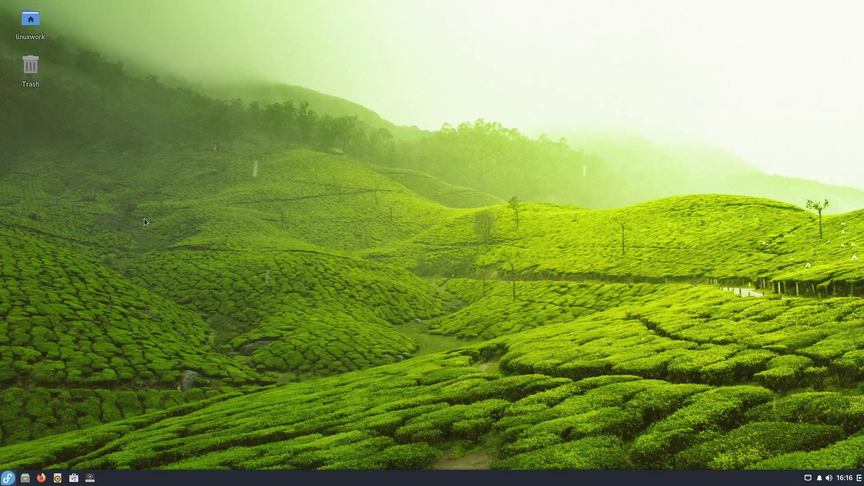
Open Budgie Desktop Settings from the desktop's context menu.
{"action": "right_click", "coordinate": [144, 217]}
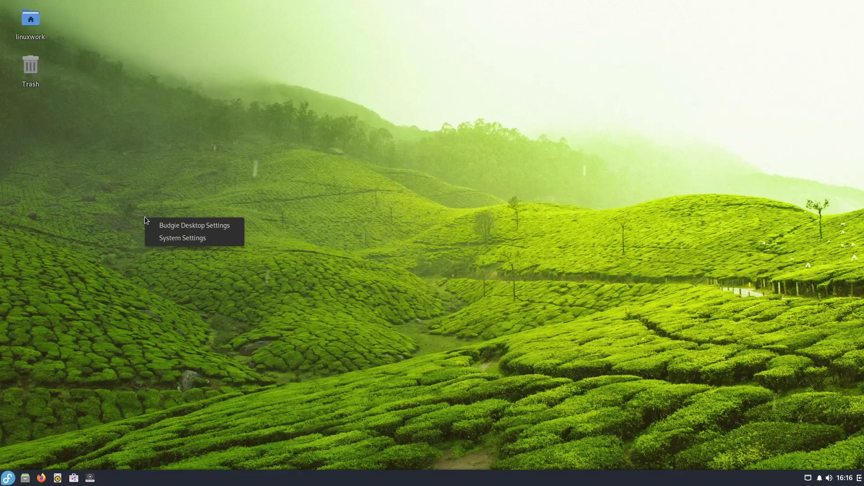
{"action": "right_click", "coordinate": [264, 196]}
{"action": "right_click", "coordinate": [264, 196]}
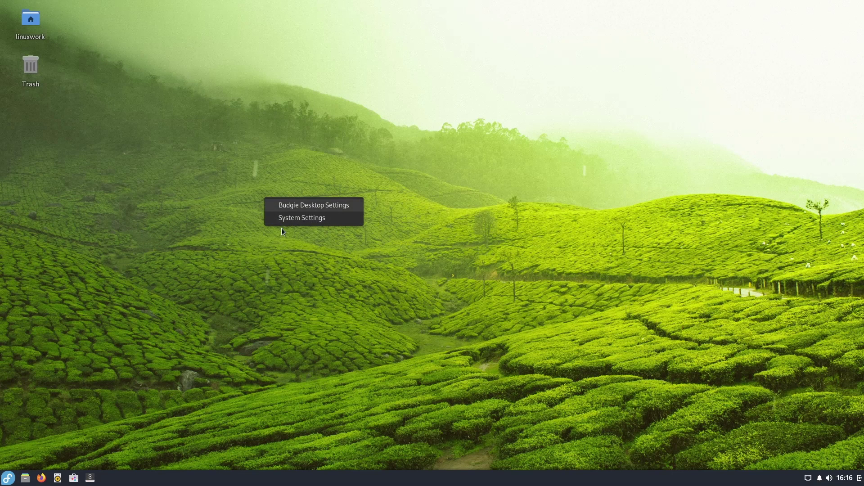
{"action": "left_click", "coordinate": [312, 207]}
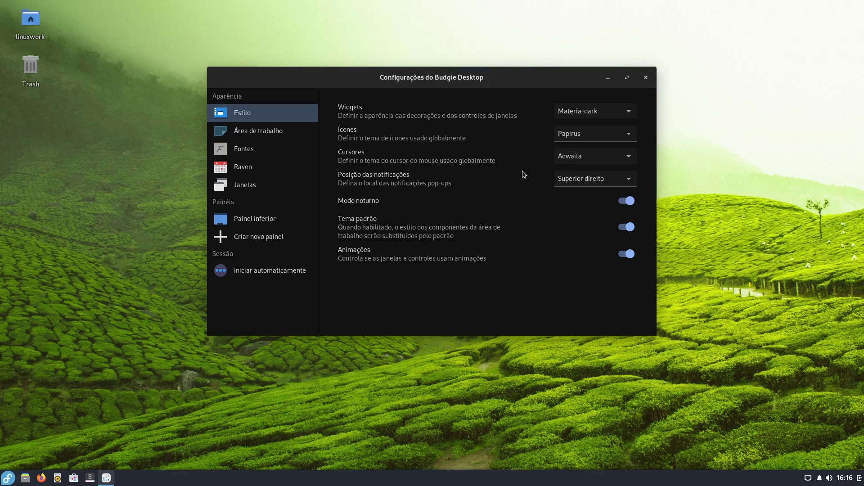
In the Área de trabalho settings, set the icon size to Pequeno and turn off the home directory and trash shortcuts.
{"action": "left_click", "coordinate": [288, 131]}
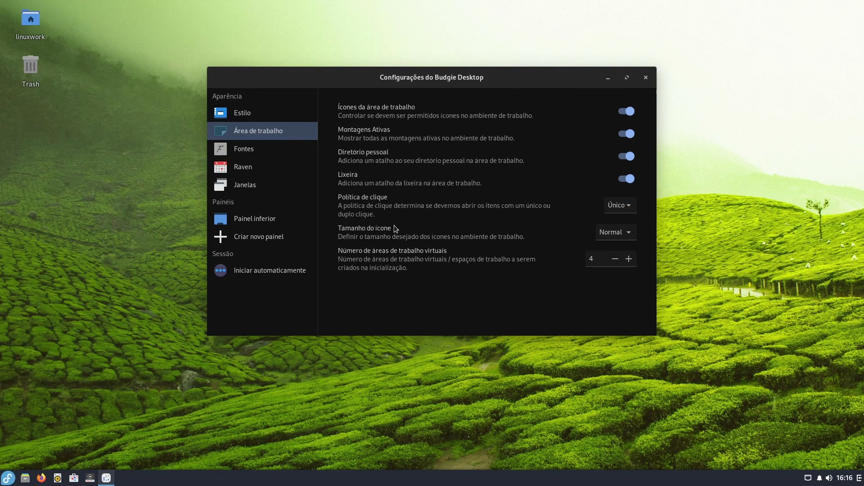
{"action": "left_click", "coordinate": [628, 233]}
{"action": "left_click", "coordinate": [612, 218]}
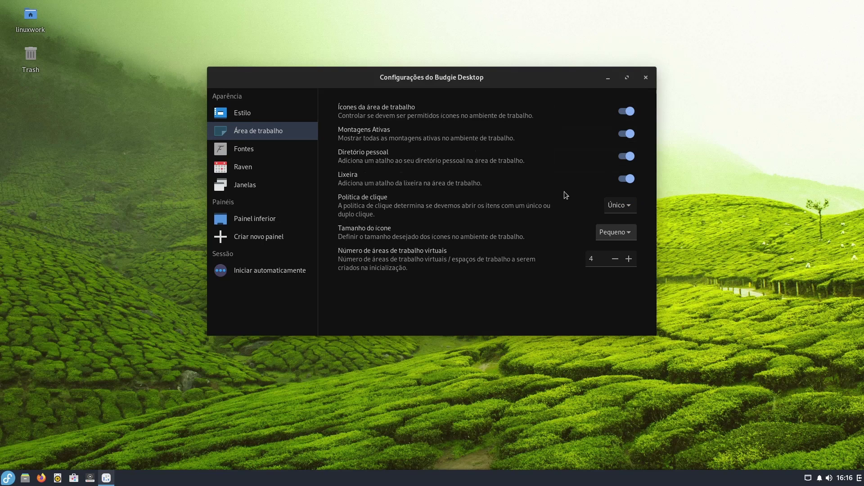
{"action": "left_click", "coordinate": [630, 158]}
{"action": "left_click", "coordinate": [628, 179]}
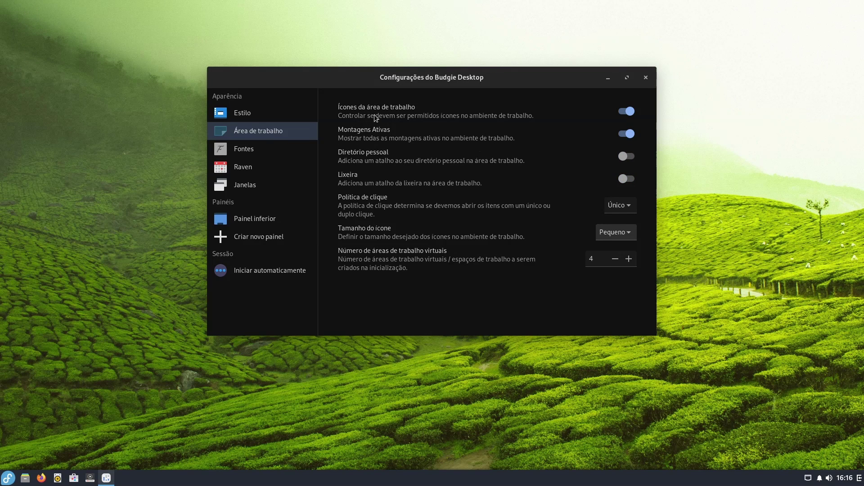
{"action": "right_click", "coordinate": [73, 297]}
{"action": "key", "text": "Escape"}
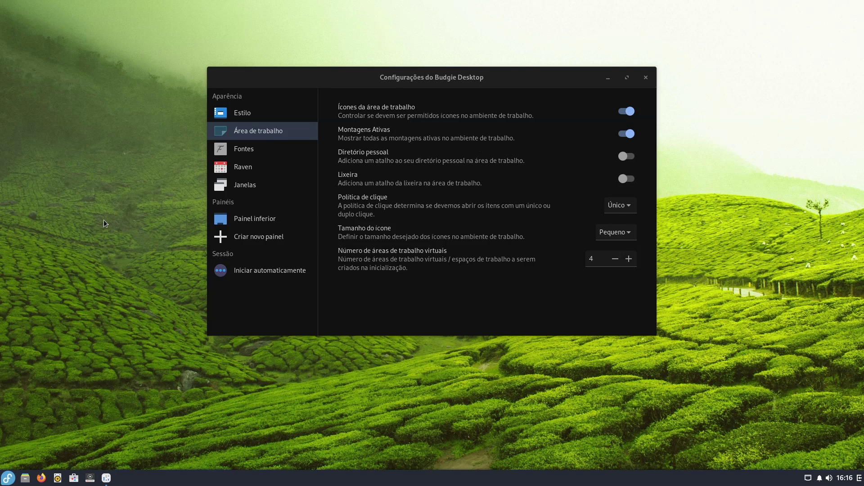
View the Fontes and Estilo settings, and minimise the Budgie desktop settings window.
{"action": "left_click", "coordinate": [278, 155]}
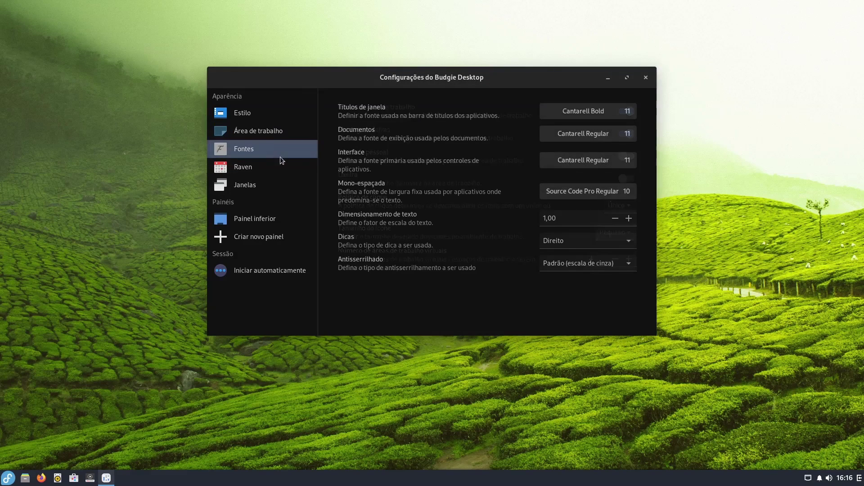
{"action": "left_click", "coordinate": [270, 114]}
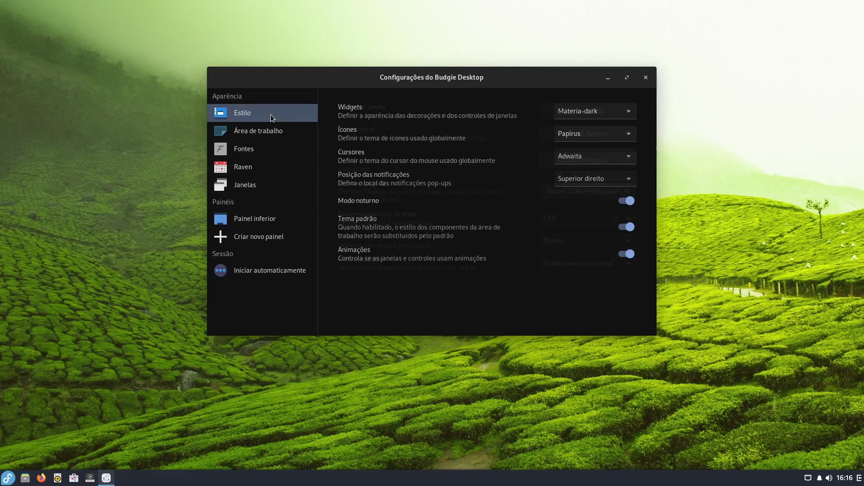
{"action": "left_click", "coordinate": [608, 79]}
Examine the full list of installed applications in the application menu, from Arquivos to Visualizador de Imagens.
{"action": "left_click", "coordinate": [3, 480]}
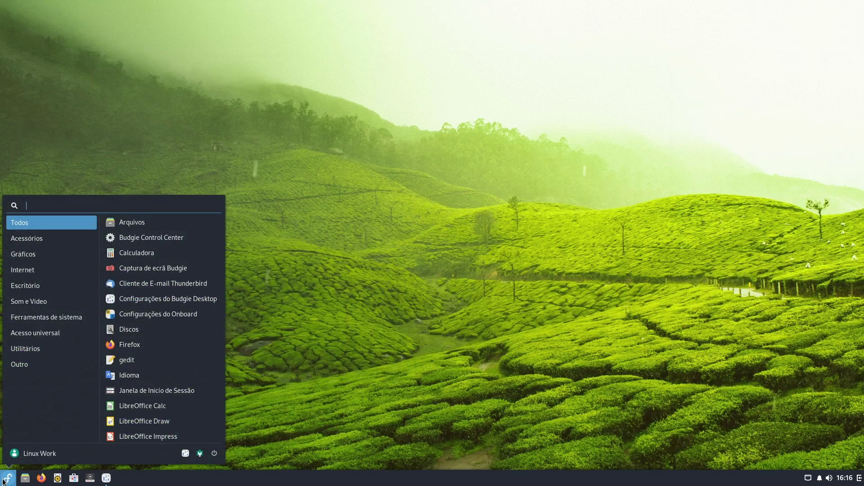
{"action": "scroll", "coordinate": [153, 360], "scroll_direction": "down", "scroll_amount": 5}
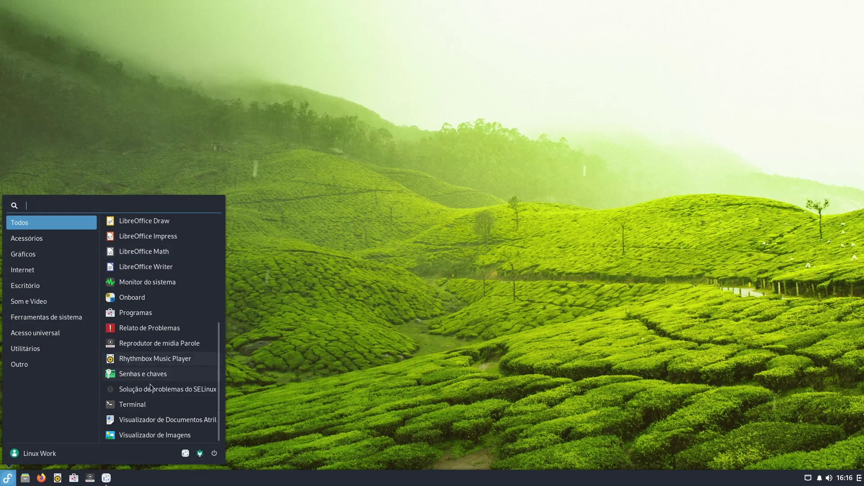
{"action": "scroll", "coordinate": [164, 361], "scroll_direction": "up", "scroll_amount": 5}
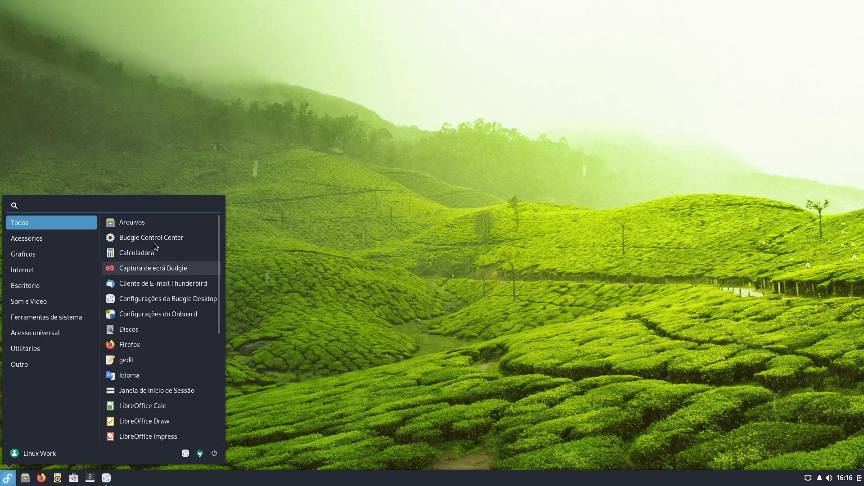
{"action": "scroll", "coordinate": [166, 284], "scroll_direction": "down", "scroll_amount": 3}
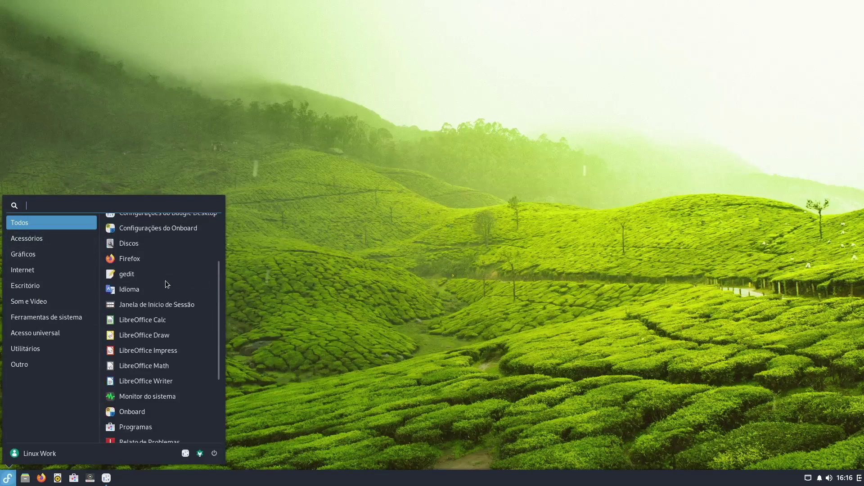
{"action": "scroll", "coordinate": [167, 284], "scroll_direction": "down", "scroll_amount": 4}
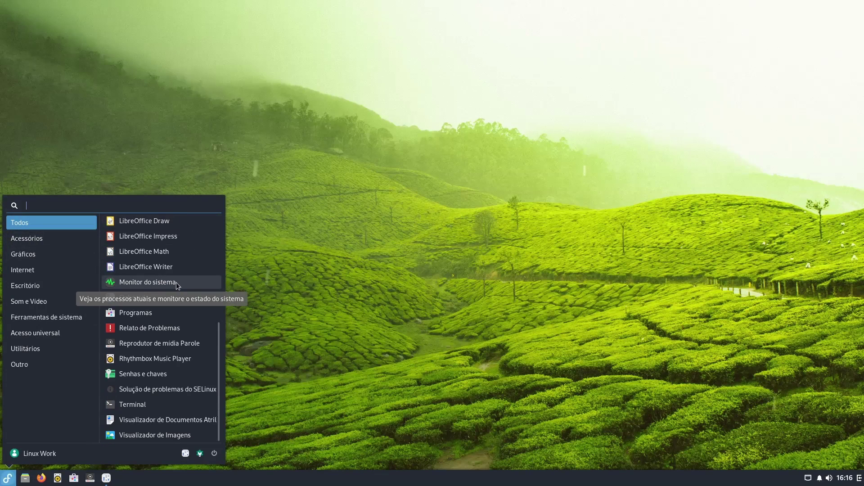
{"action": "scroll", "coordinate": [177, 285], "scroll_direction": "up", "scroll_amount": 6}
{"action": "scroll", "coordinate": [177, 283], "scroll_direction": "down", "scroll_amount": 6}
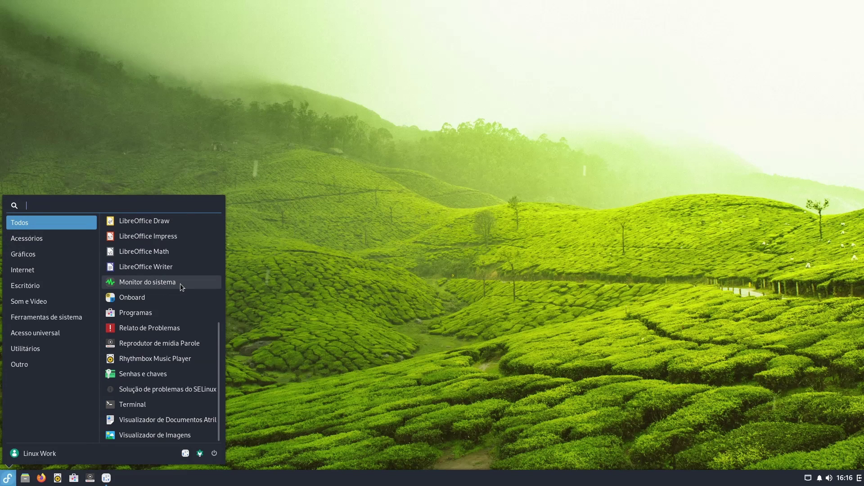
Launch the Programas software centre and bring up its window.
{"action": "left_click", "coordinate": [160, 314]}
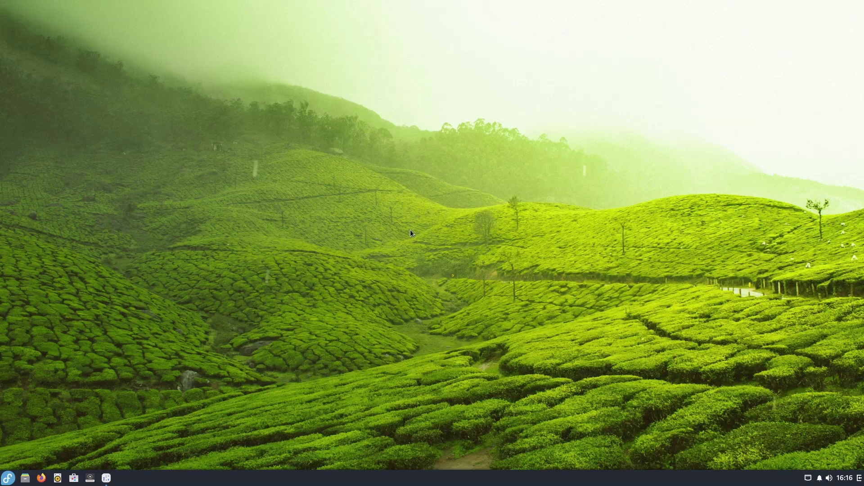
{"action": "left_click", "coordinate": [8, 477]}
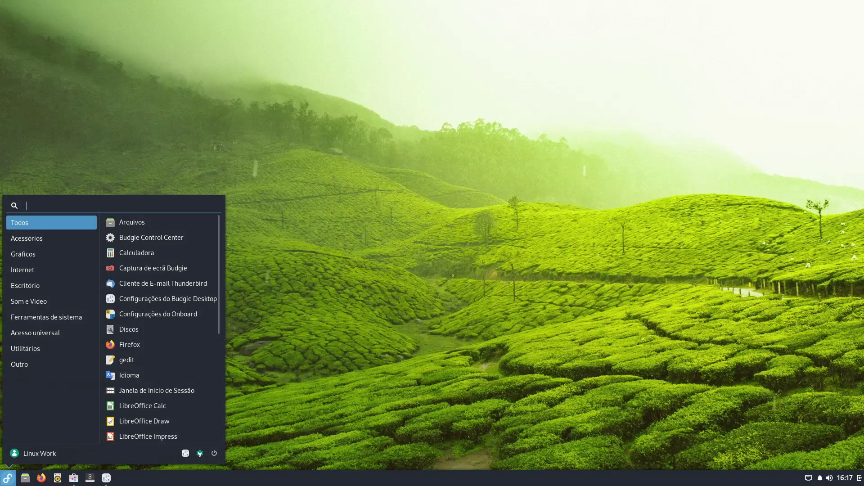
{"action": "left_click", "coordinate": [73, 478]}
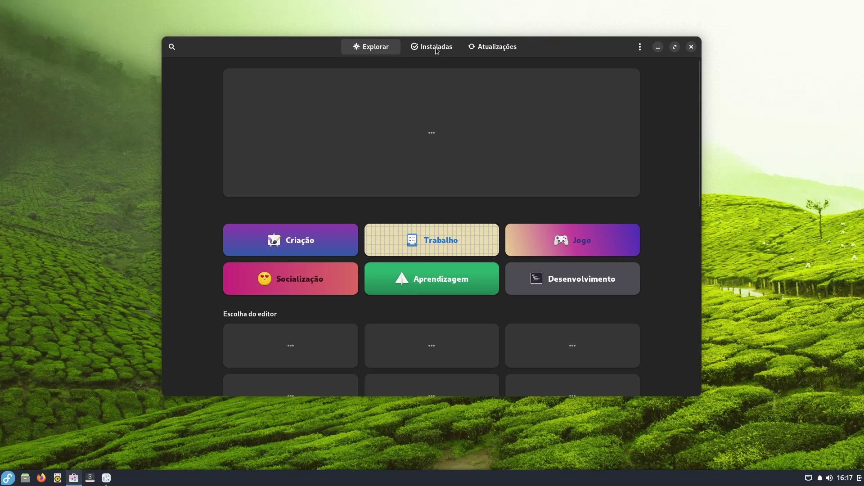
View the Programas preferences and the installed updates from the notification, closing each dialog.
{"action": "left_click", "coordinate": [433, 47]}
{"action": "left_click", "coordinate": [368, 49]}
{"action": "left_click", "coordinate": [640, 46]}
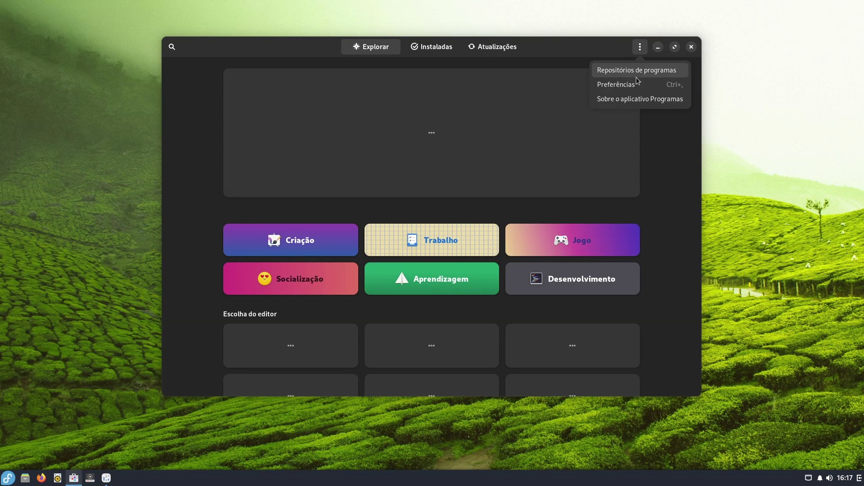
{"action": "left_click", "coordinate": [629, 91]}
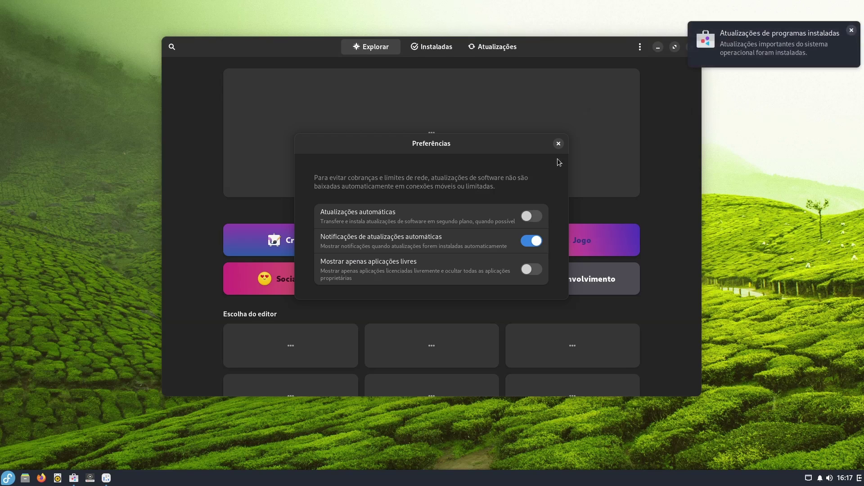
{"action": "left_click", "coordinate": [558, 143]}
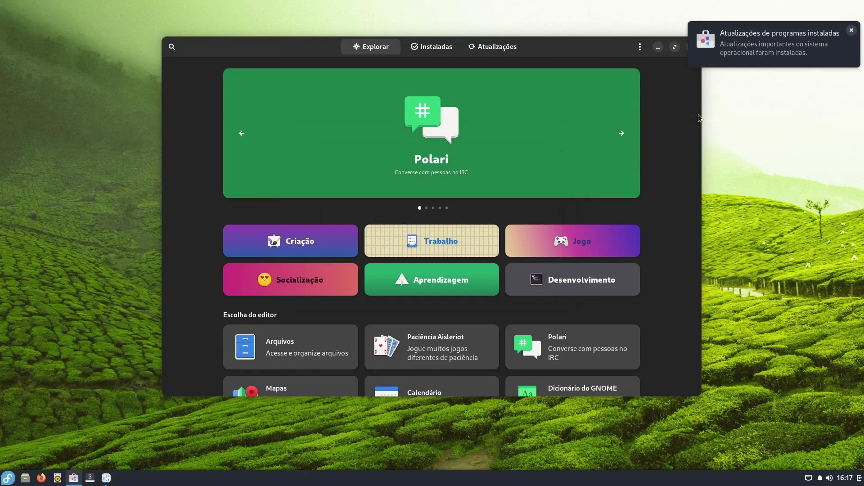
{"action": "left_click", "coordinate": [845, 32]}
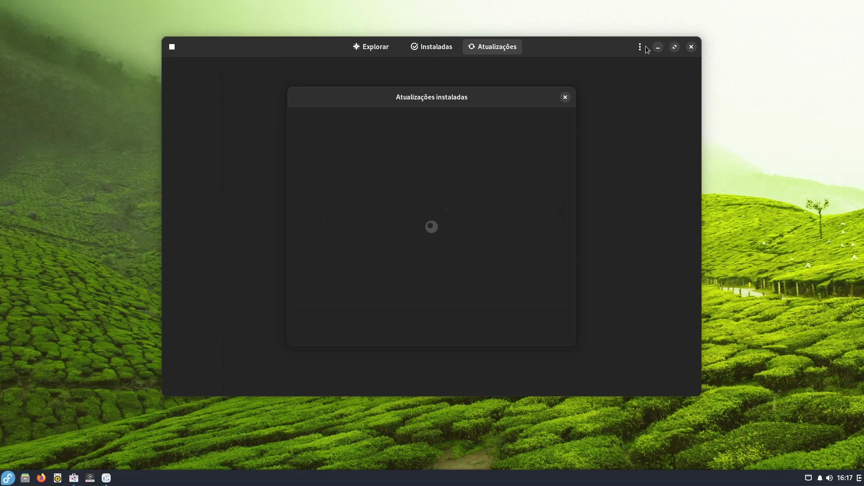
{"action": "left_click", "coordinate": [565, 97]}
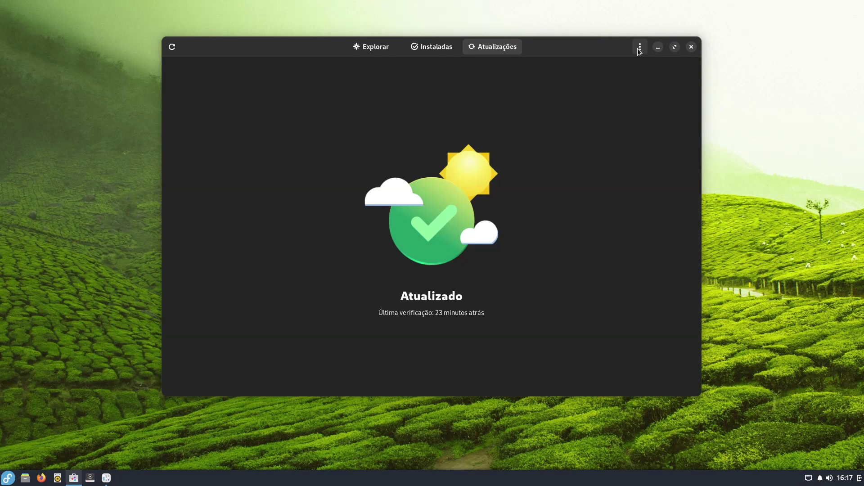
Examine the Flatpak and RPM repositories listed under Repositórios de programas, and close the list.
{"action": "left_click", "coordinate": [640, 47]}
{"action": "left_click", "coordinate": [626, 71]}
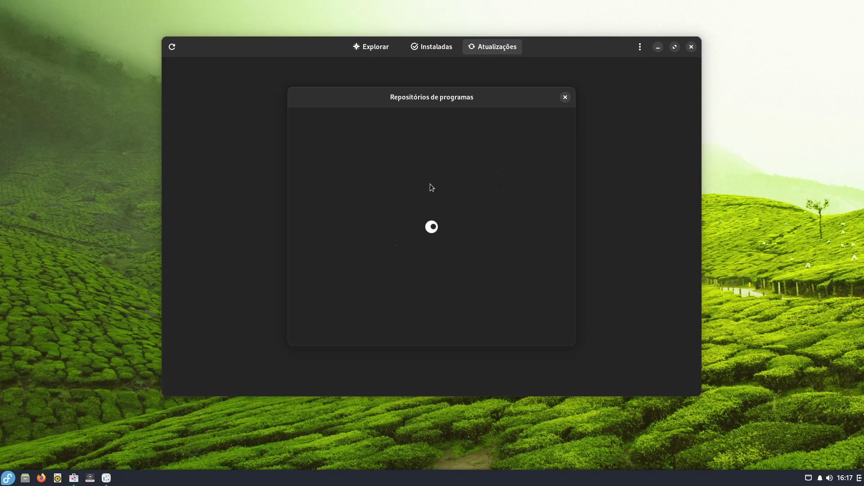
{"action": "key", "text": "super"}
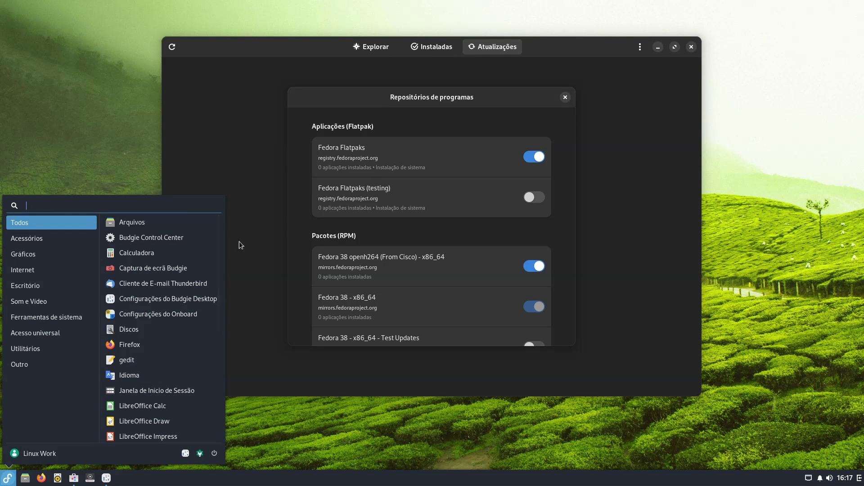
{"action": "left_click", "coordinate": [262, 244]}
{"action": "scroll", "coordinate": [386, 237], "scroll_direction": "down", "scroll_amount": 10}
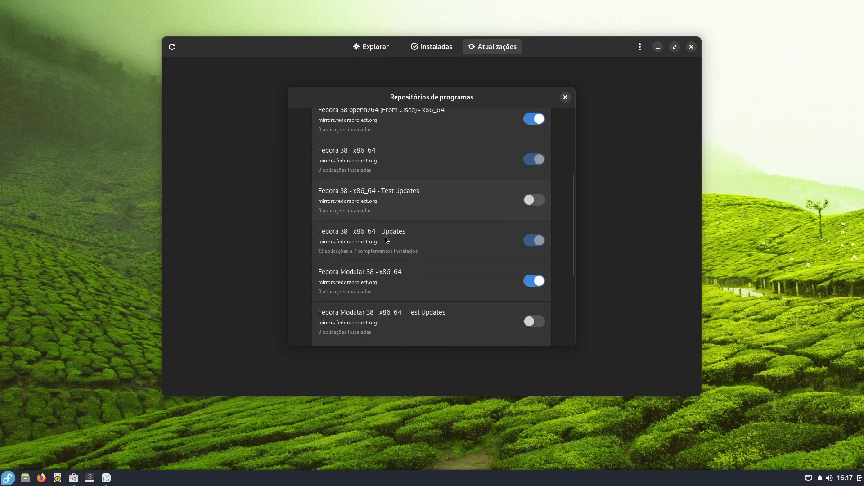
{"action": "scroll", "coordinate": [432, 178], "scroll_direction": "up", "scroll_amount": 10}
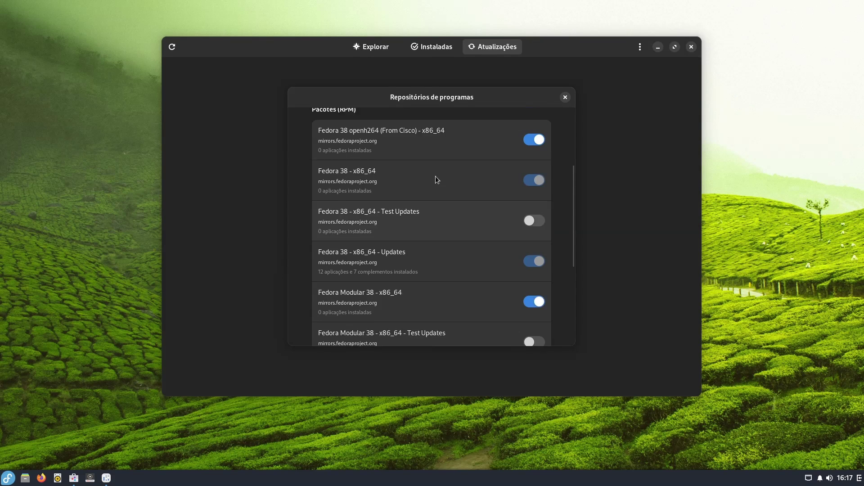
{"action": "left_click", "coordinate": [565, 97]}
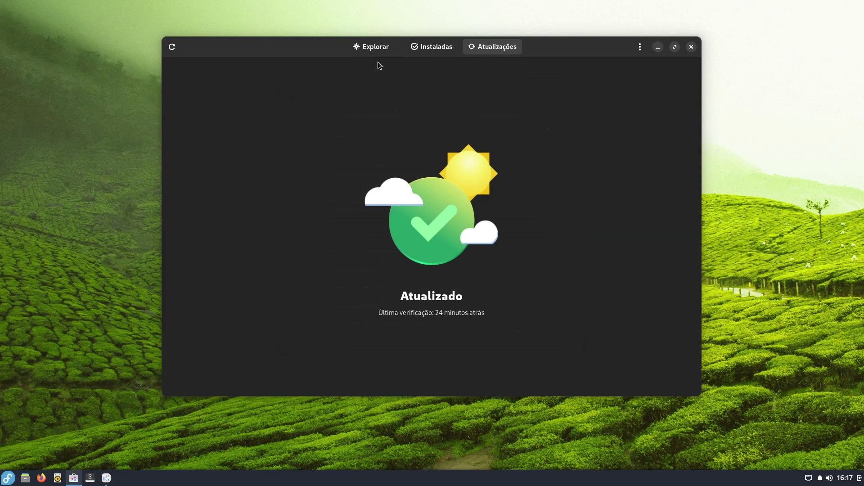
Browse the Explorar page down to the Codecs category, view its packages and close the software centre.
{"action": "left_click", "coordinate": [371, 47]}
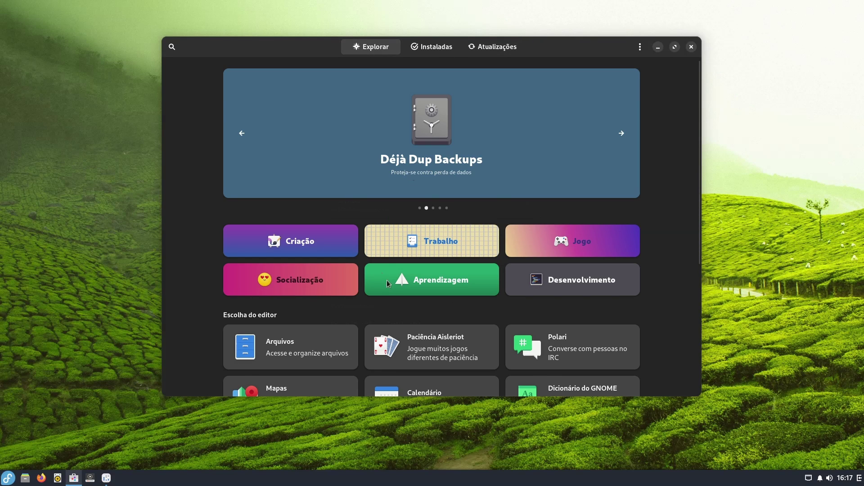
{"action": "scroll", "coordinate": [388, 281], "scroll_direction": "down", "scroll_amount": 5}
{"action": "scroll", "coordinate": [407, 272], "scroll_direction": "down", "scroll_amount": 2}
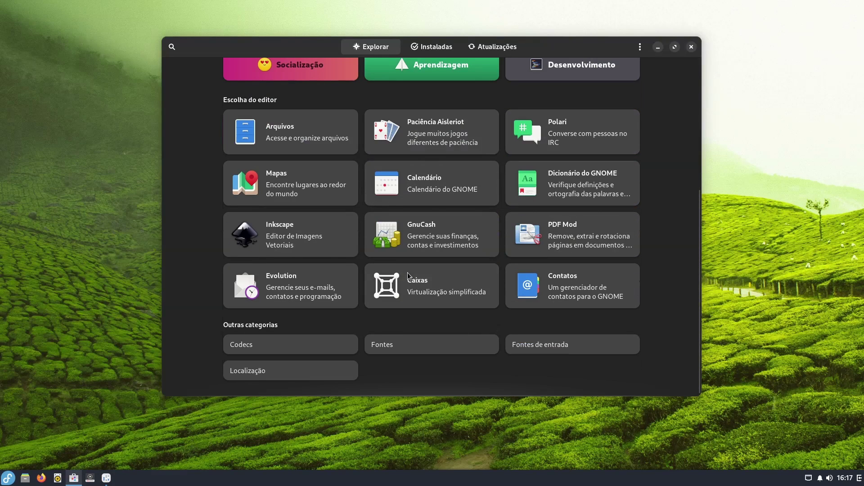
{"action": "left_click", "coordinate": [325, 345]}
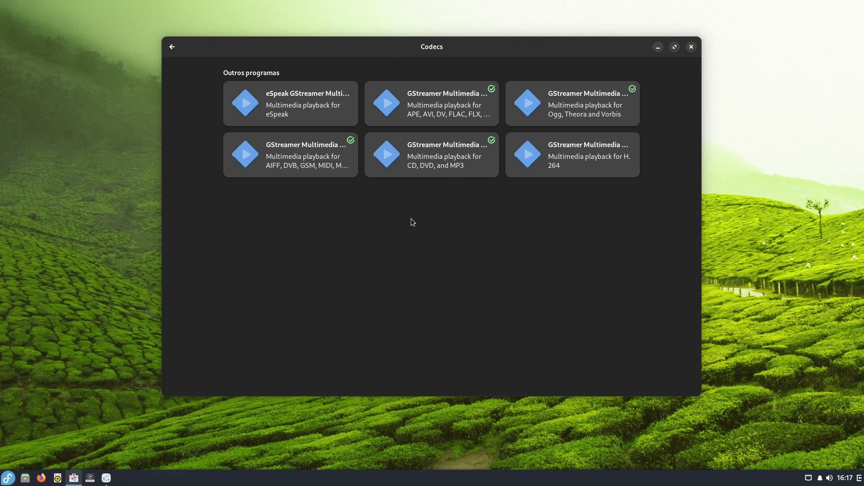
{"action": "left_click", "coordinate": [691, 48]}
Launch Monitor do sistema from the Ferramentas de sistema category and move its window to the middle of the desktop.
{"action": "left_click", "coordinate": [4, 476]}
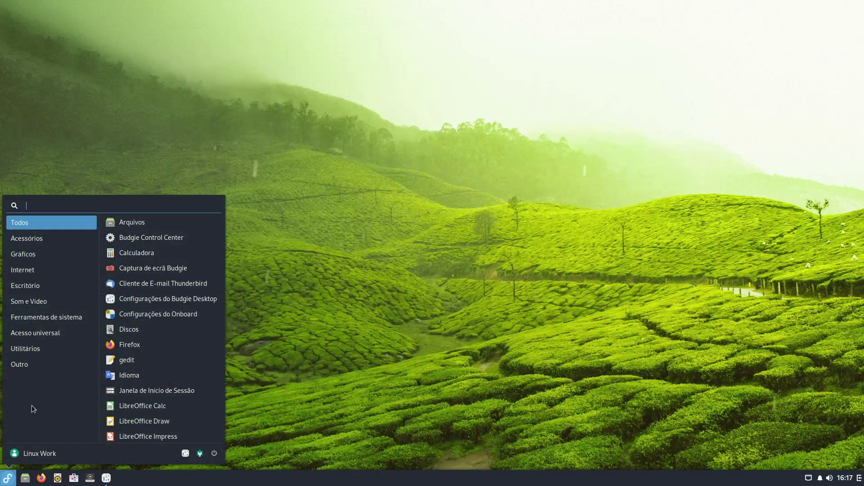
{"action": "left_click", "coordinate": [37, 347]}
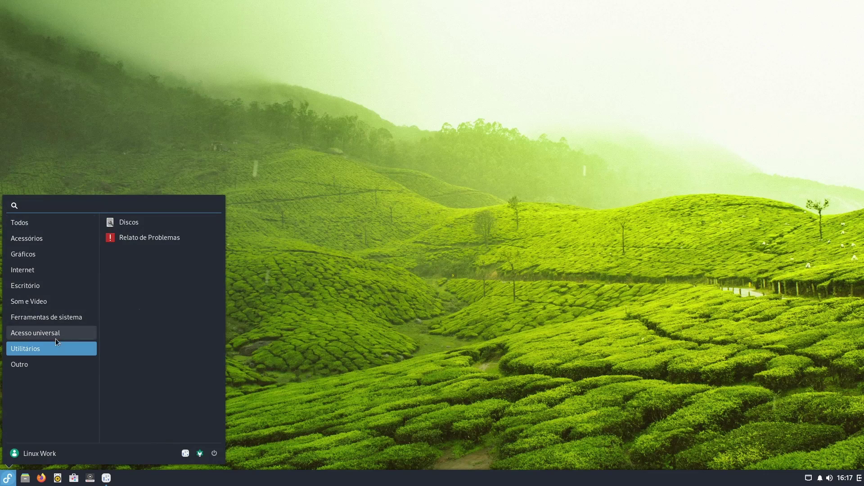
{"action": "left_click", "coordinate": [38, 333]}
{"action": "left_click", "coordinate": [55, 318]}
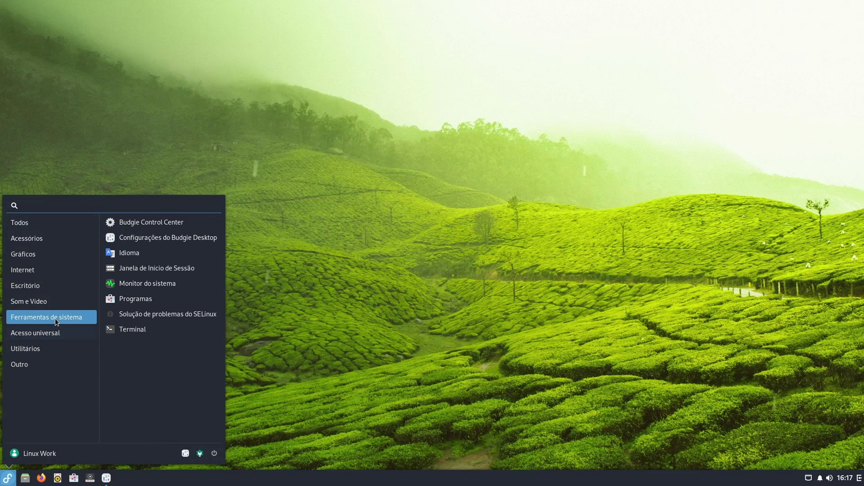
{"action": "left_click", "coordinate": [142, 288]}
{"action": "left_click", "coordinate": [9, 478]}
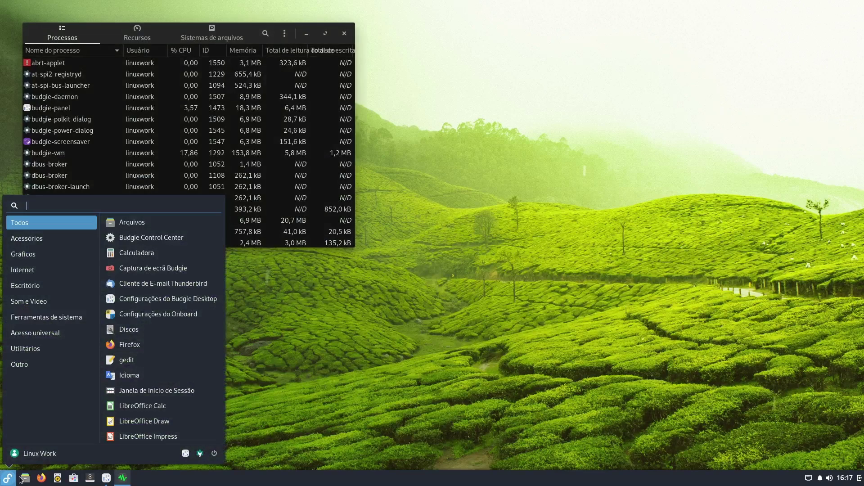
{"action": "left_click_drag", "start_coordinate": [258, 41], "coordinate": [520, 210]}
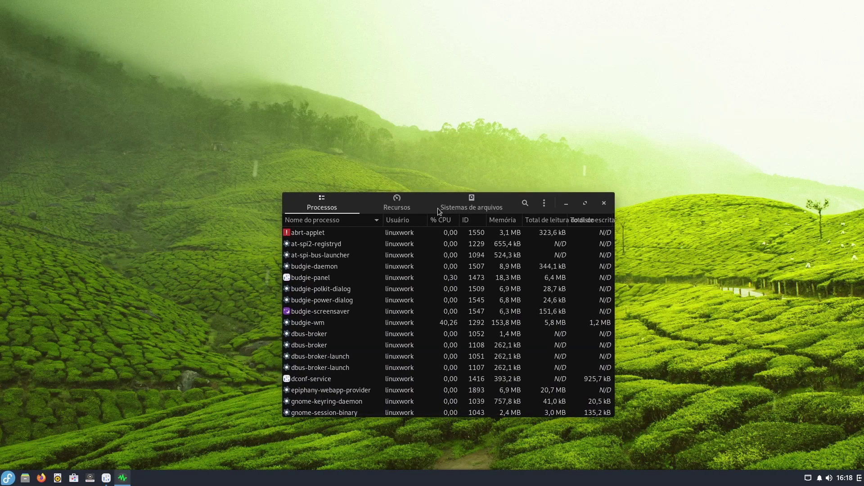
Examine the Recursos graphs and the guest's processes sorted by Memória, and minimise the system monitor.
{"action": "left_click", "coordinate": [396, 201]}
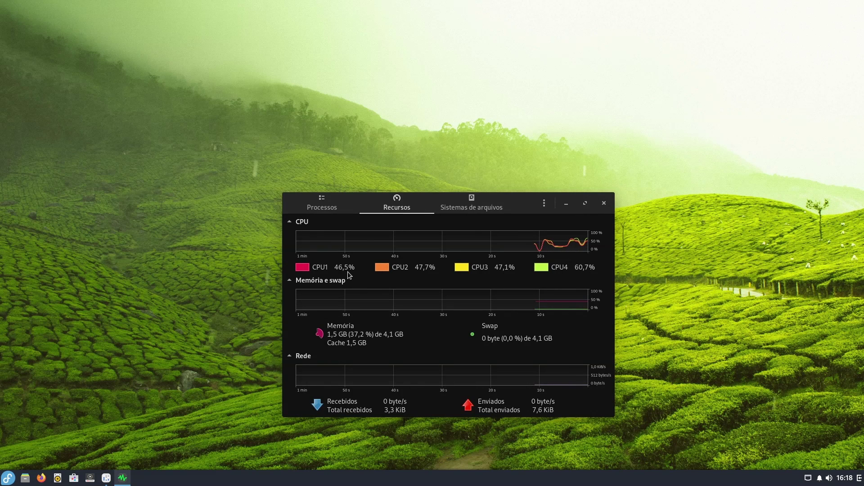
{"action": "left_click_drag", "start_coordinate": [494, 201], "coordinate": [483, 199]}
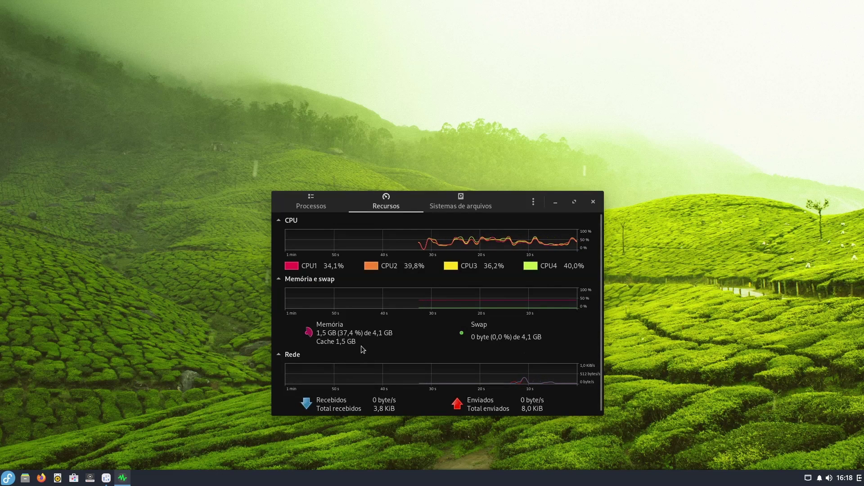
{"action": "left_click", "coordinate": [320, 203]}
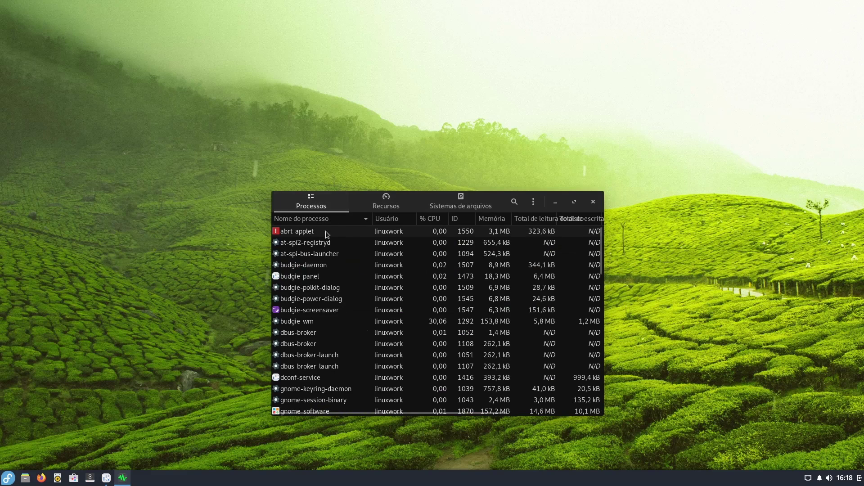
{"action": "left_click", "coordinate": [492, 221]}
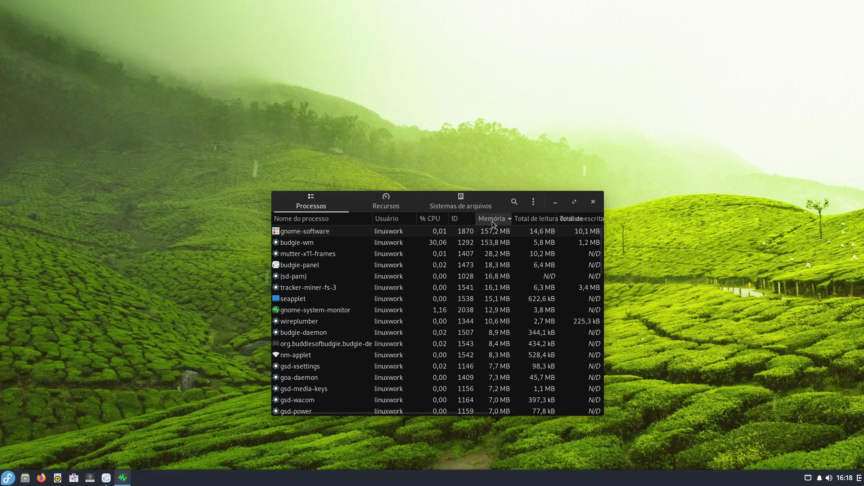
{"action": "left_click", "coordinate": [317, 234]}
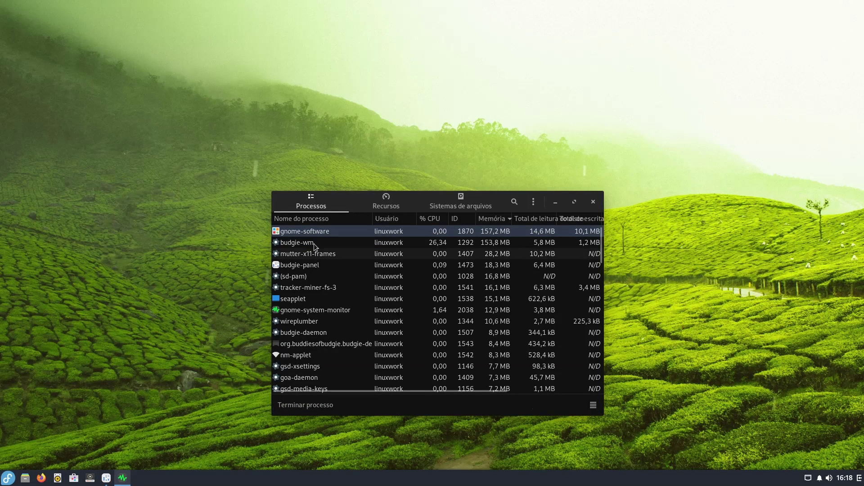
{"action": "left_click", "coordinate": [494, 244]}
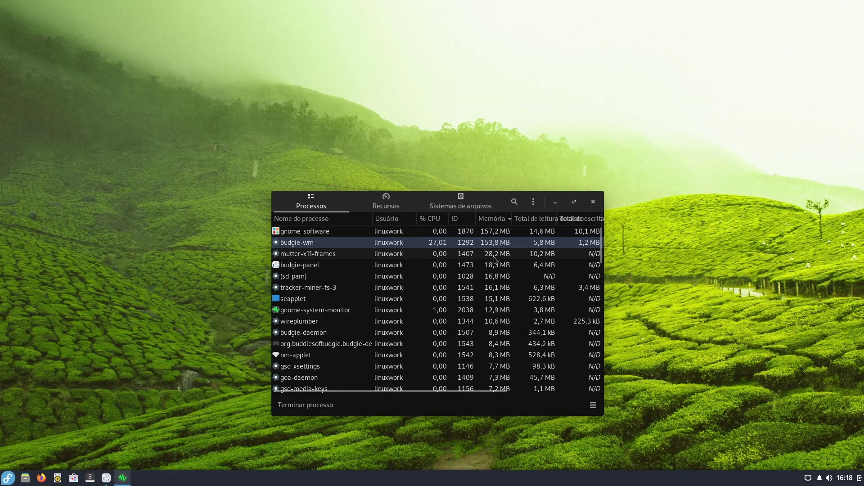
{"action": "scroll", "coordinate": [344, 317], "scroll_direction": "down", "scroll_amount": 3}
{"action": "scroll", "coordinate": [418, 257], "scroll_direction": "up", "scroll_amount": 3}
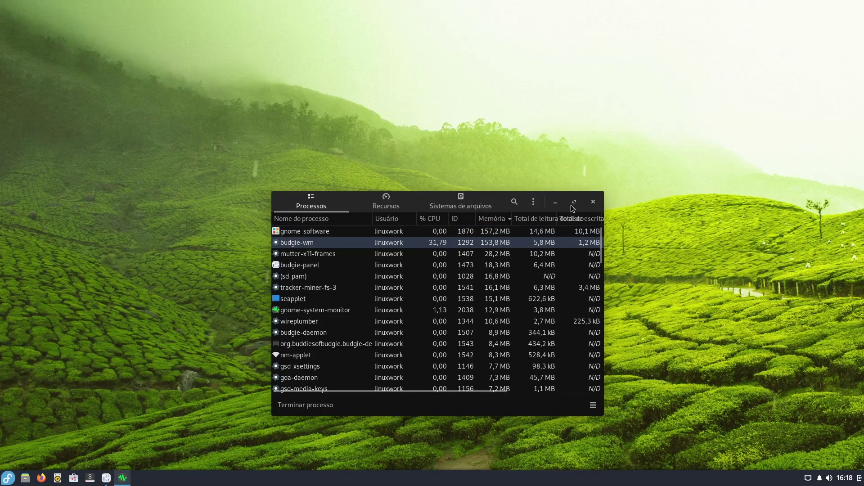
{"action": "left_click", "coordinate": [557, 203]}
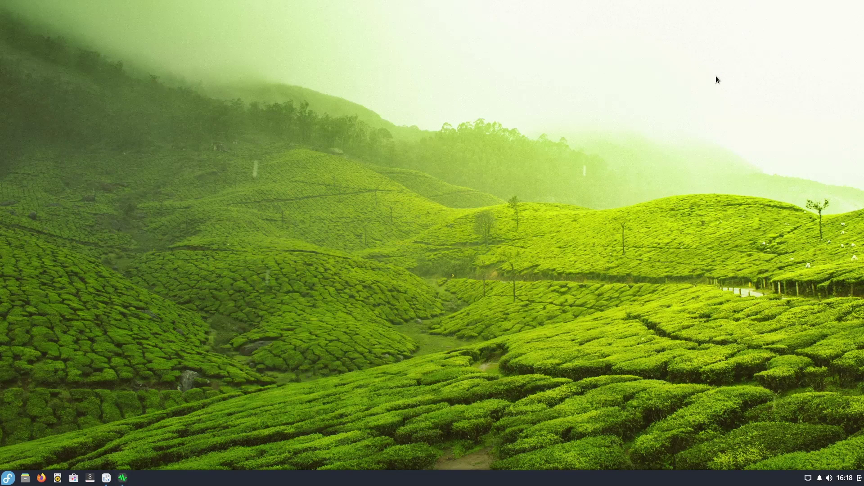
Take the virtual machine out of full screen and launch the host's Monitor do sistema.
{"action": "left_click", "coordinate": [819, 10]}
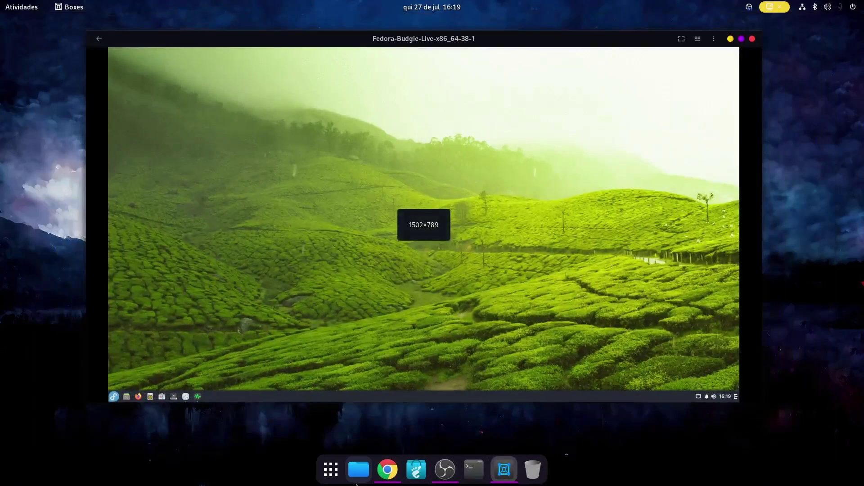
{"action": "left_click", "coordinate": [331, 470]}
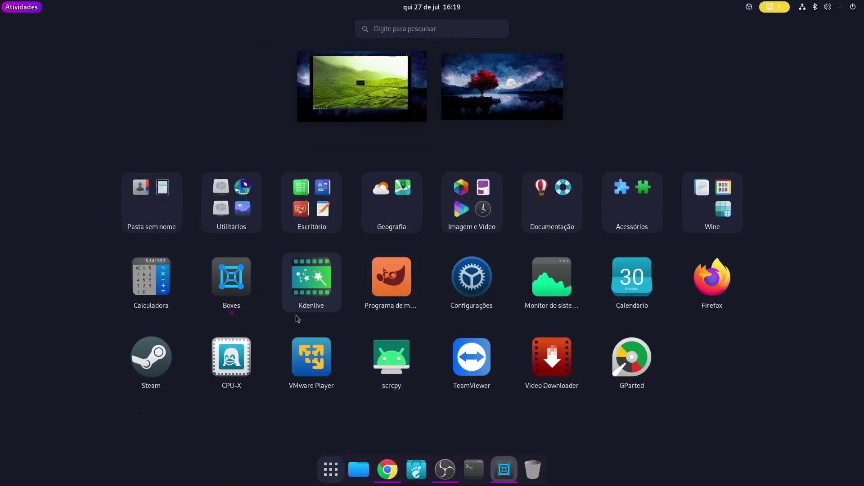
{"action": "left_click", "coordinate": [558, 284]}
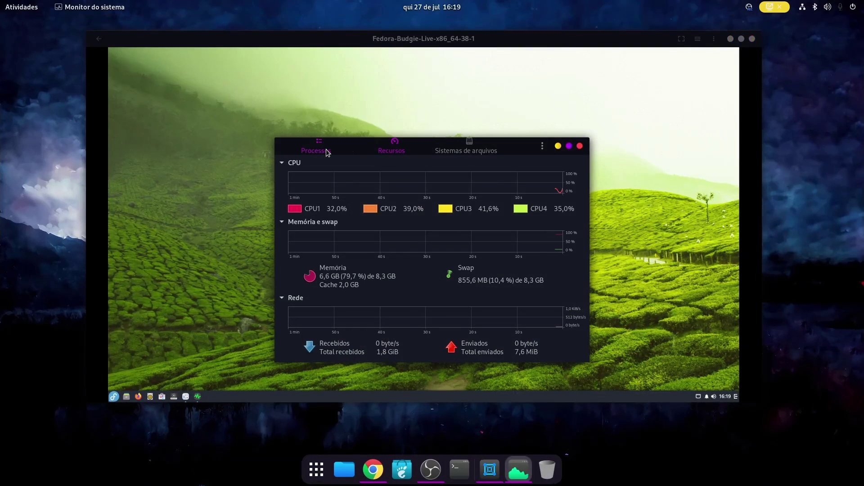
Examine the memory use of gnome-shell and the other host processes in the Processos list.
{"action": "left_click", "coordinate": [328, 152]}
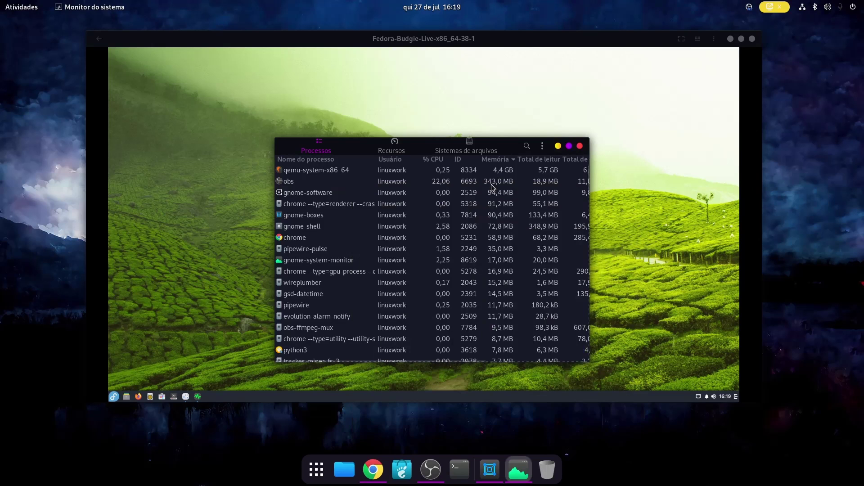
{"action": "left_click", "coordinate": [317, 232]}
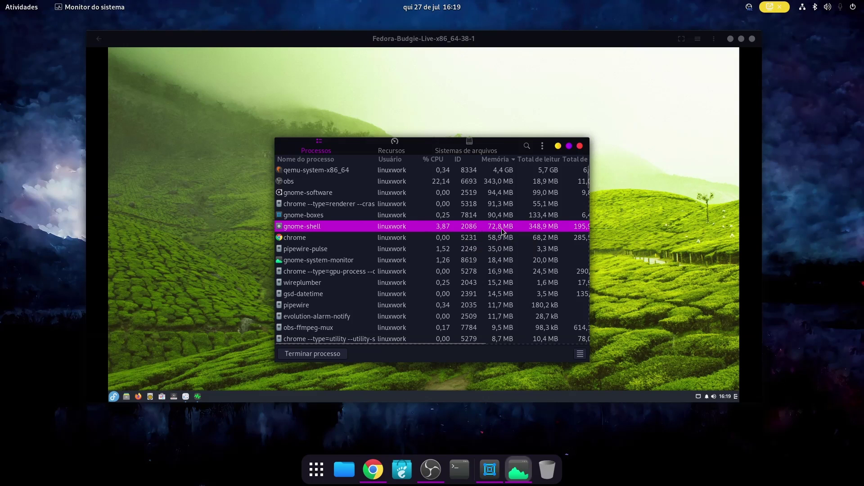
{"action": "scroll", "coordinate": [498, 220], "scroll_direction": "down", "scroll_amount": 10}
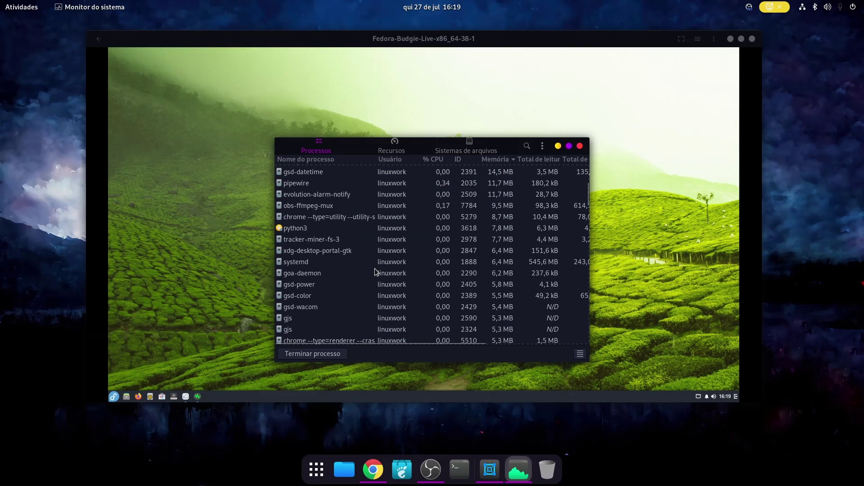
{"action": "scroll", "coordinate": [474, 255], "scroll_direction": "down", "scroll_amount": 12}
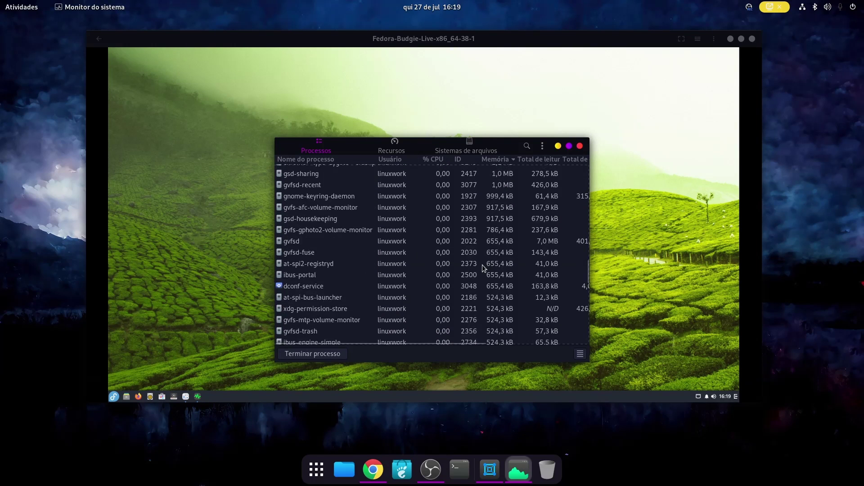
{"action": "scroll", "coordinate": [482, 266], "scroll_direction": "up", "scroll_amount": 20}
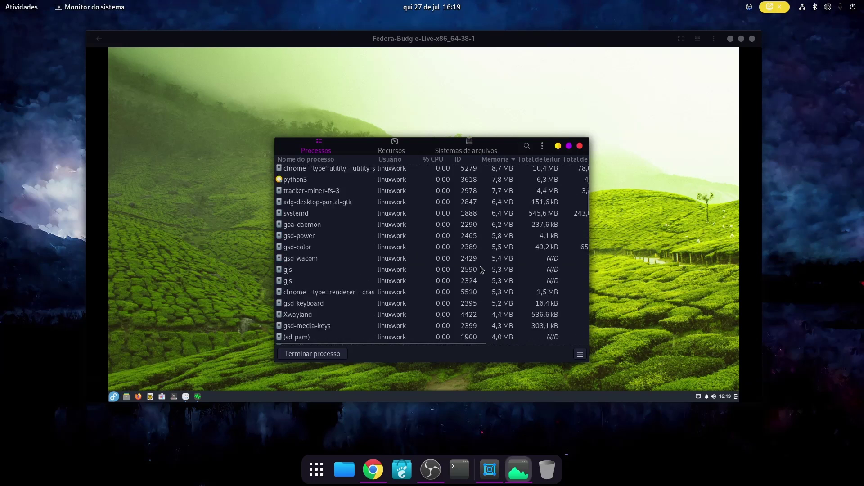
Set the host's process list to show Todos os processos.
{"action": "left_click", "coordinate": [543, 146]}
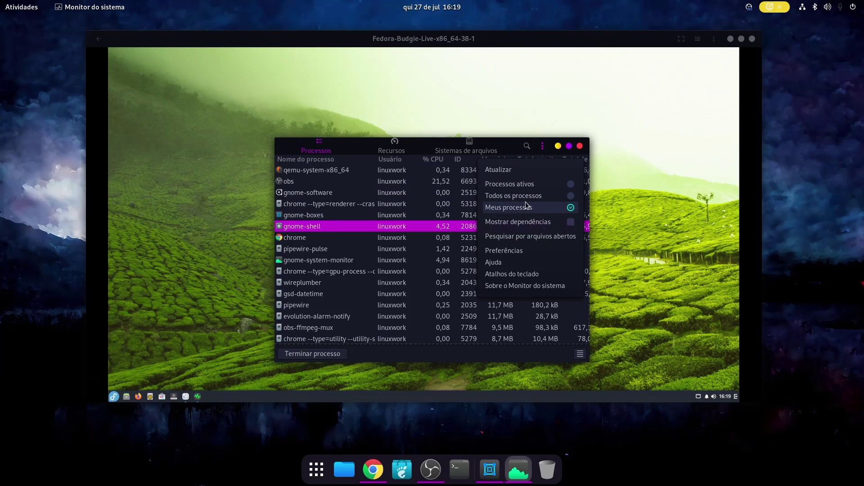
{"action": "left_click", "coordinate": [548, 196]}
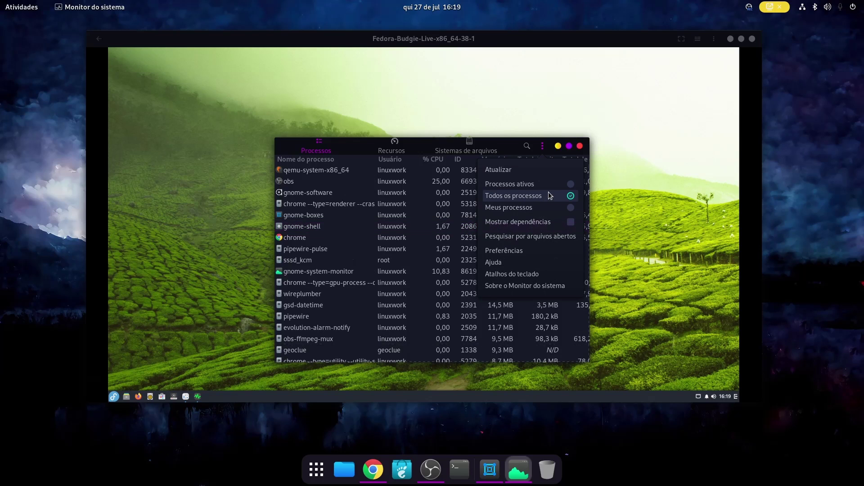
{"action": "left_click", "coordinate": [520, 148]}
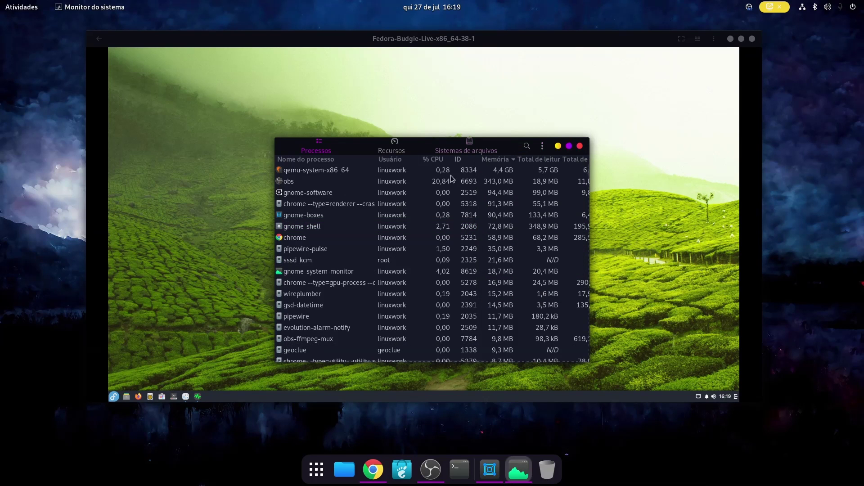
Review the full host process list from highest memory use, highlight gnome-software and close the monitor.
{"action": "left_click", "coordinate": [500, 158]}
{"action": "left_click", "coordinate": [500, 158]}
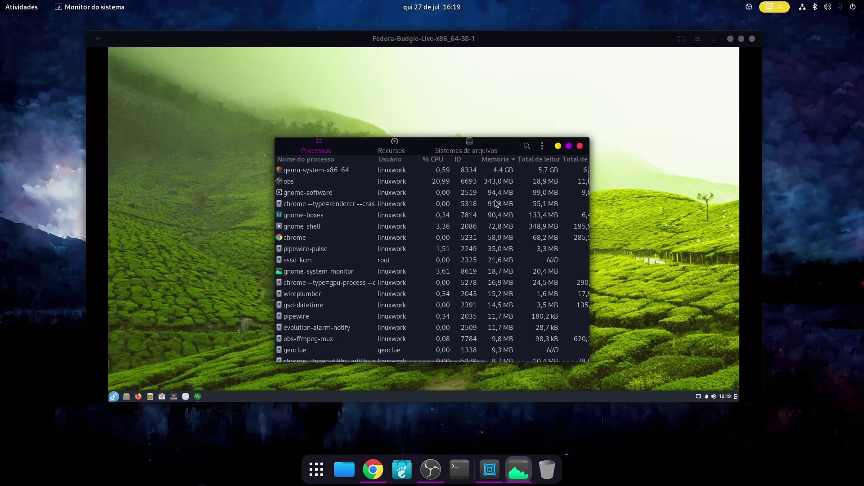
{"action": "left_click", "coordinate": [332, 193]}
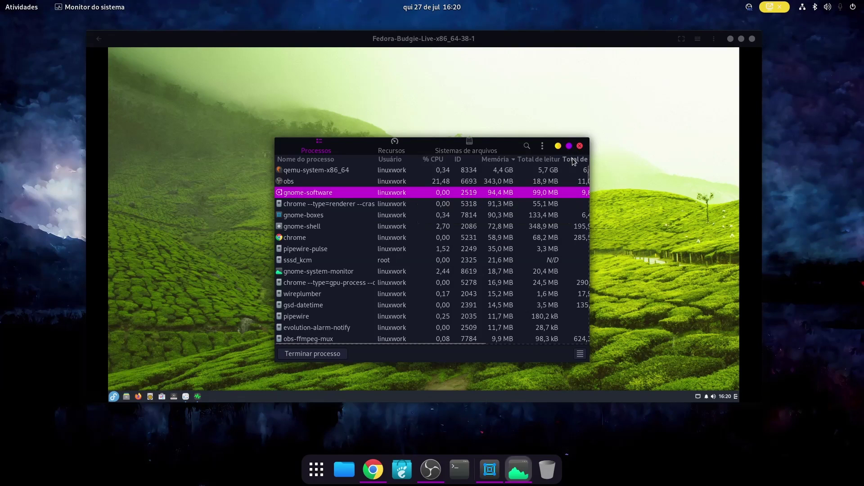
{"action": "left_click", "coordinate": [580, 146]}
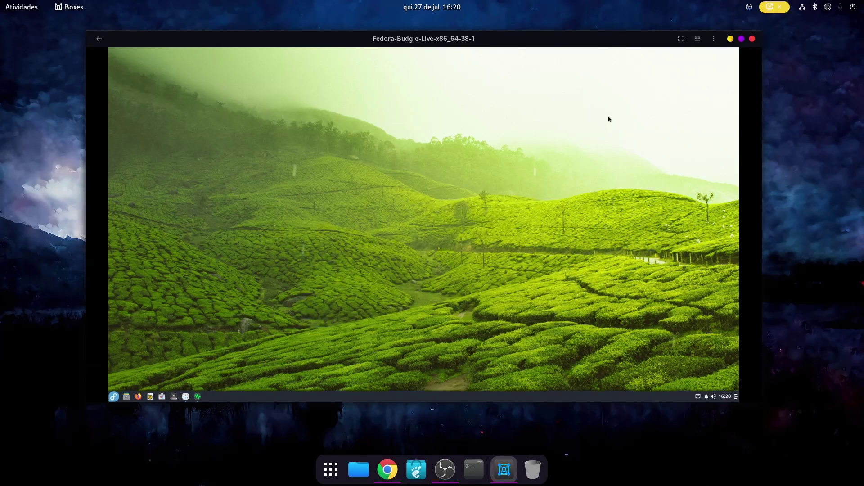
Return the virtual machine to full screen and restore the guest's minimised system monitor.
{"action": "left_click", "coordinate": [681, 39]}
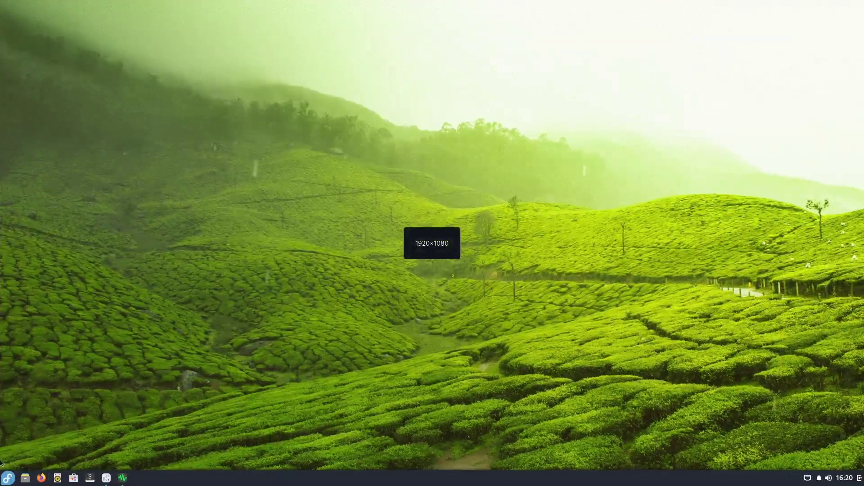
{"action": "left_click", "coordinate": [122, 478]}
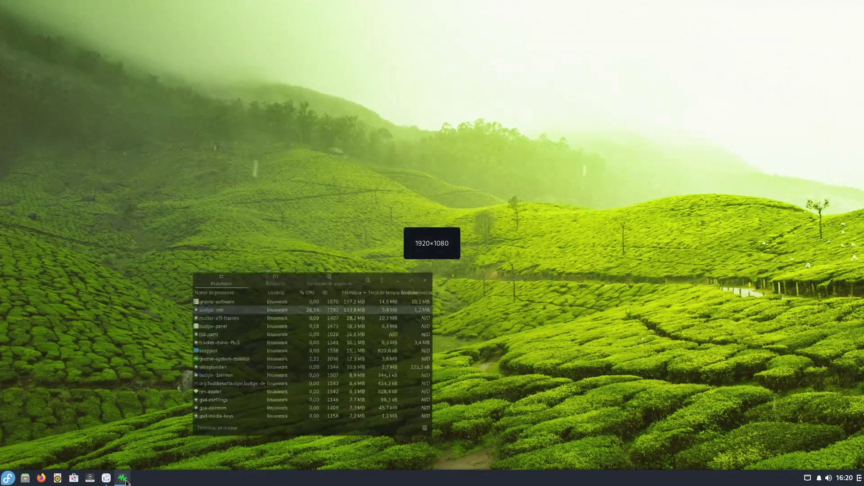
View the guest's Recursos graphs and Sistemas de arquivos list, and close the system monitor.
{"action": "left_click", "coordinate": [390, 203]}
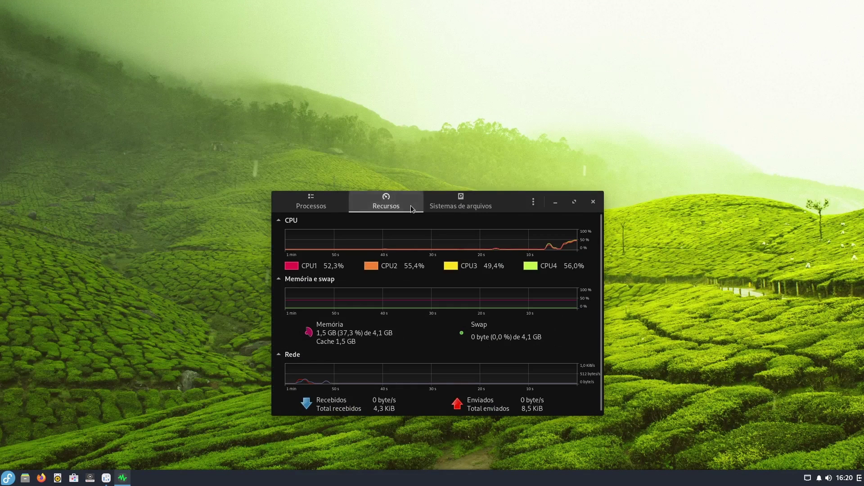
{"action": "left_click", "coordinate": [440, 207]}
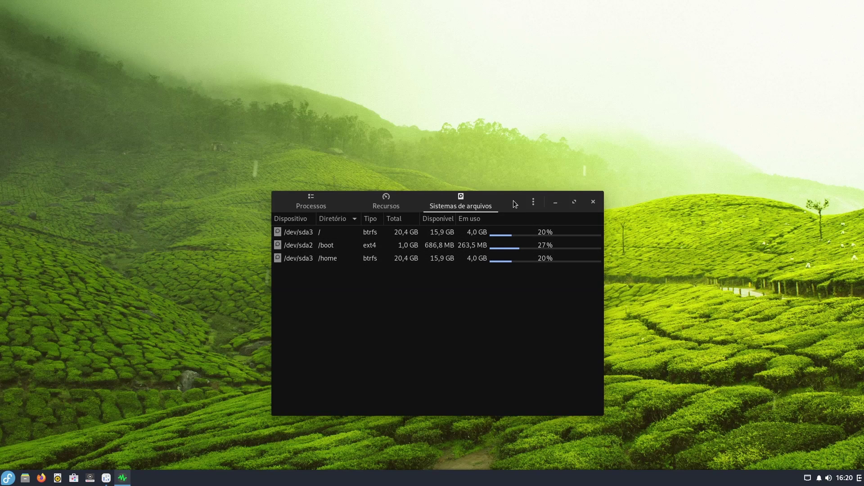
{"action": "left_click_drag", "start_coordinate": [515, 204], "coordinate": [495, 203]}
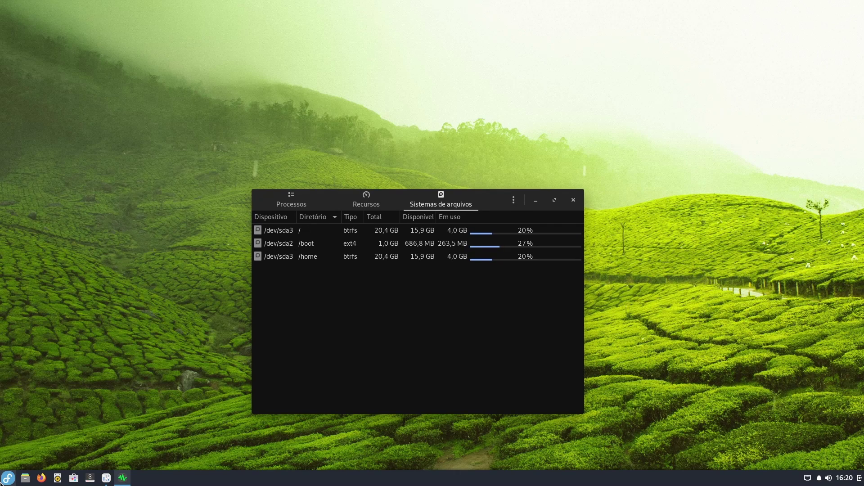
{"action": "left_click", "coordinate": [5, 479]}
{"action": "left_click", "coordinate": [6, 479]}
{"action": "left_click", "coordinate": [6, 479]}
{"action": "left_click", "coordinate": [5, 479]}
{"action": "left_click", "coordinate": [573, 200]}
Bring up Configurações do Budgie Desktop and open the Painel inferior settings.
{"action": "left_click", "coordinate": [8, 478]}
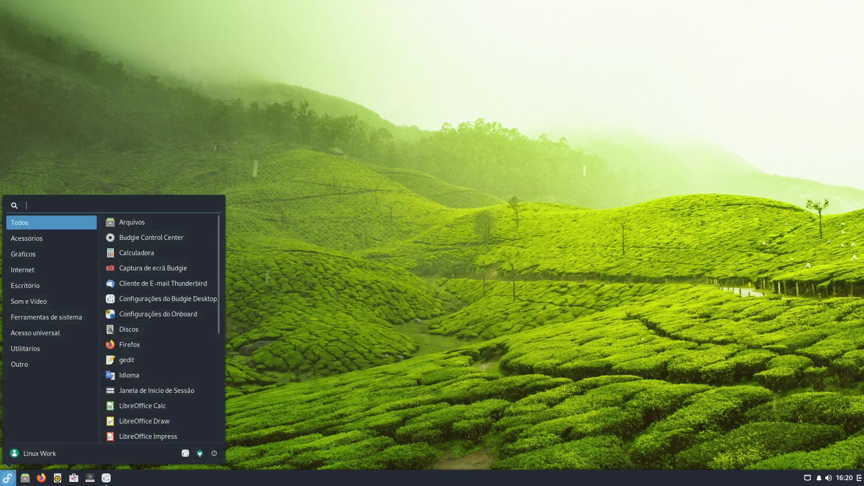
{"action": "left_click", "coordinate": [8, 478]}
{"action": "left_click", "coordinate": [106, 479]}
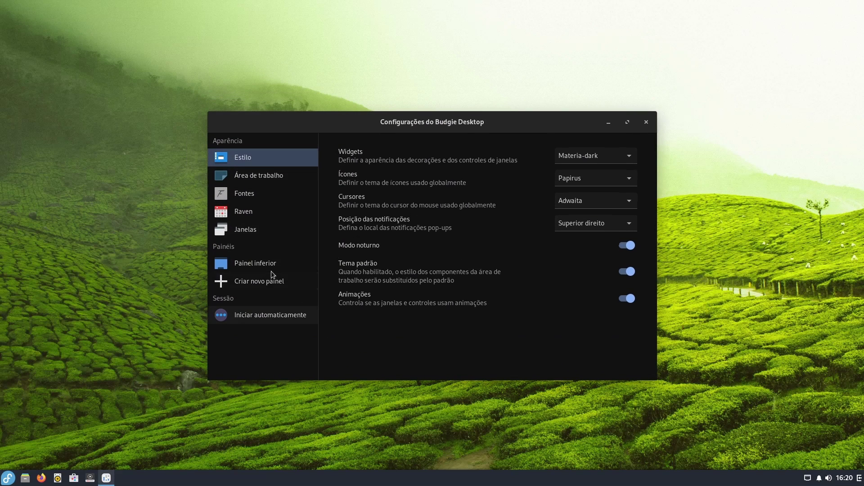
{"action": "left_click", "coordinate": [262, 269]}
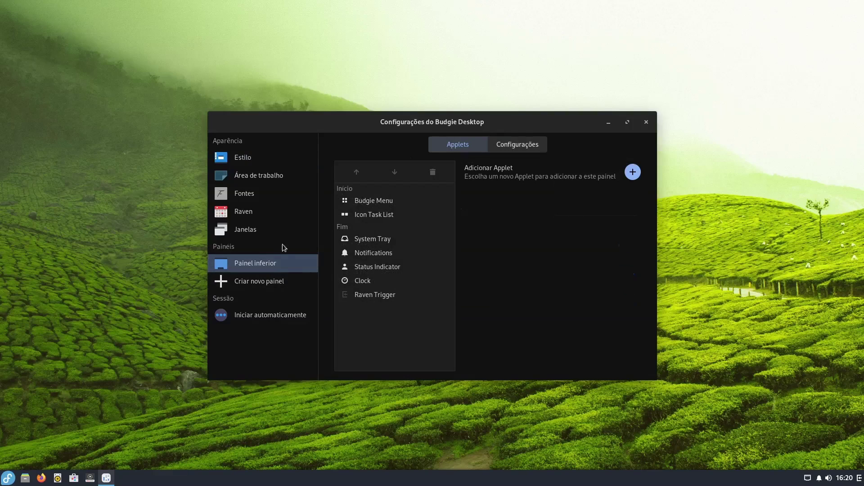
Open the bottom panel's Configurações and set its Transparência to Sempre.
{"action": "left_click", "coordinate": [499, 145]}
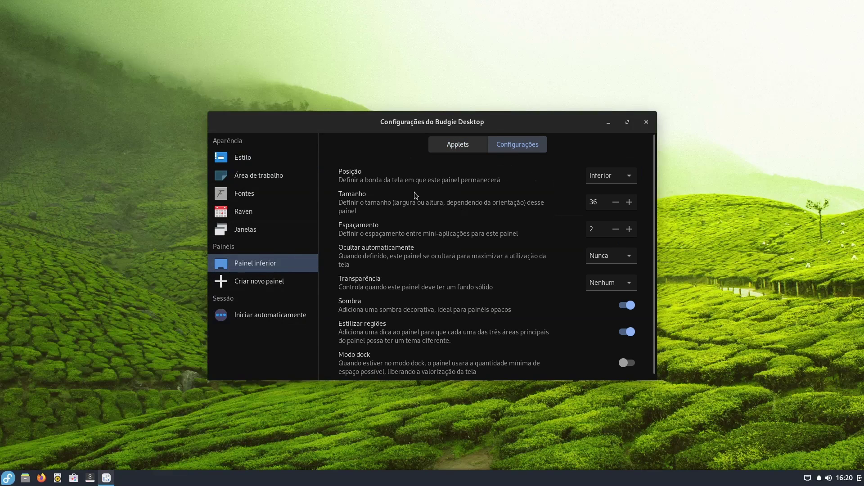
{"action": "scroll", "coordinate": [412, 192], "scroll_direction": "down", "scroll_amount": 1}
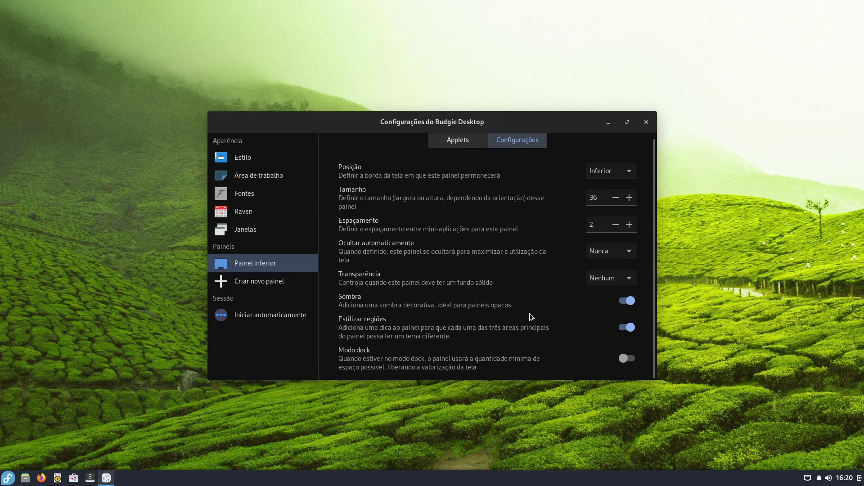
{"action": "left_click", "coordinate": [603, 282]}
{"action": "left_click", "coordinate": [603, 248]}
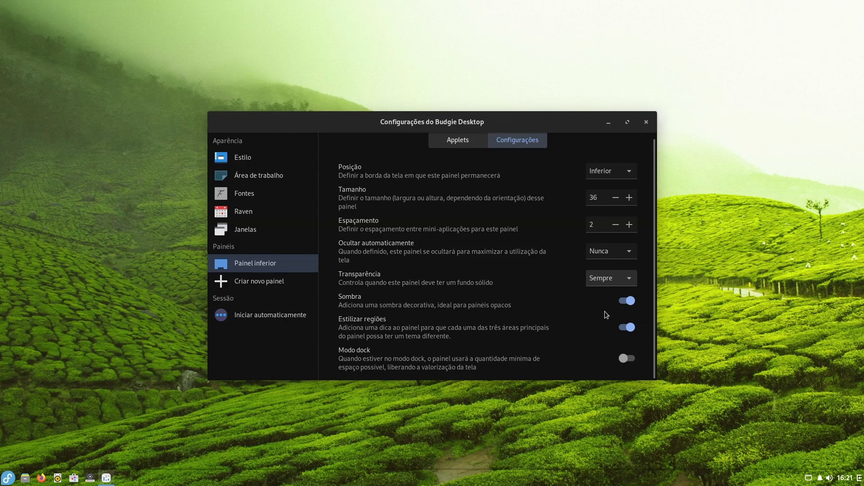
Turn off the bottom panel's Sombra and enable its Modo dock.
{"action": "left_click", "coordinate": [620, 303]}
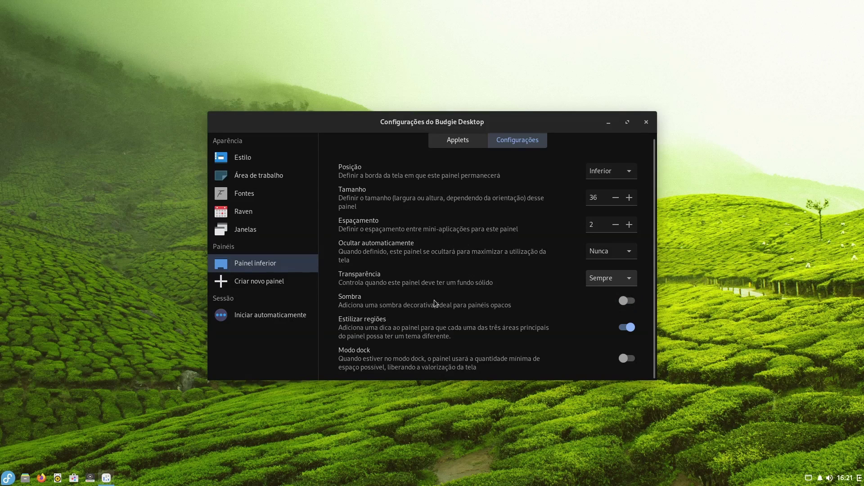
{"action": "left_click", "coordinate": [632, 356]}
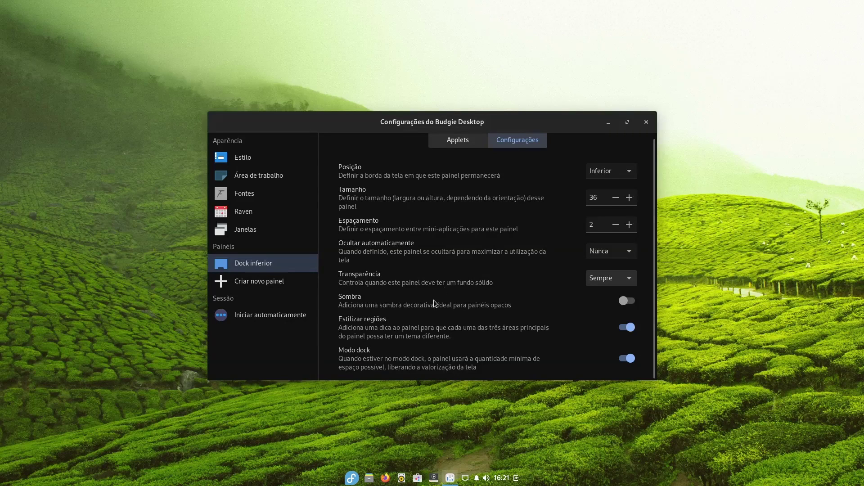
{"action": "scroll", "coordinate": [437, 303], "scroll_direction": "up", "scroll_amount": 1}
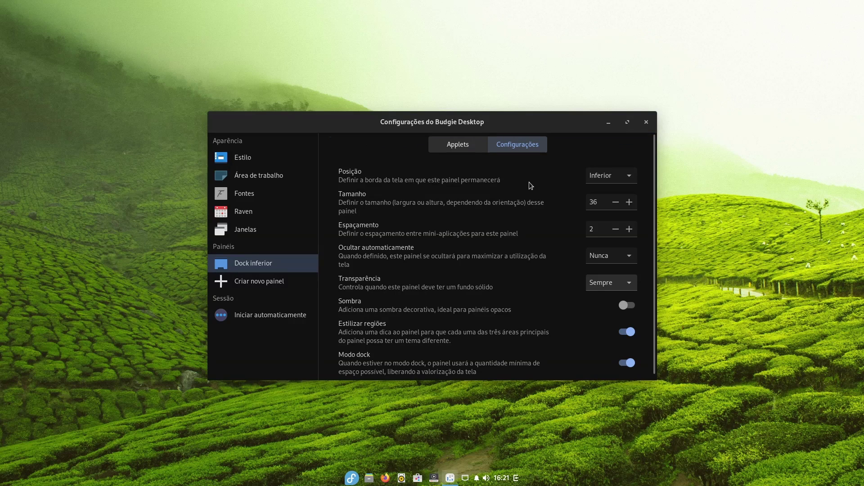
Review the dock's applet list and view the settings of Budgie Menu and Icon Task List.
{"action": "left_click", "coordinate": [458, 149]}
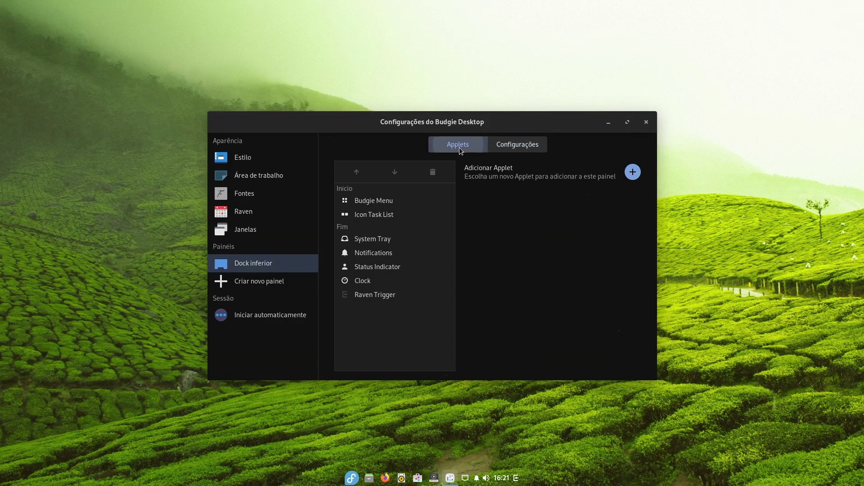
{"action": "left_click", "coordinate": [525, 141]}
{"action": "left_click", "coordinate": [442, 149]}
{"action": "left_click", "coordinate": [376, 201]}
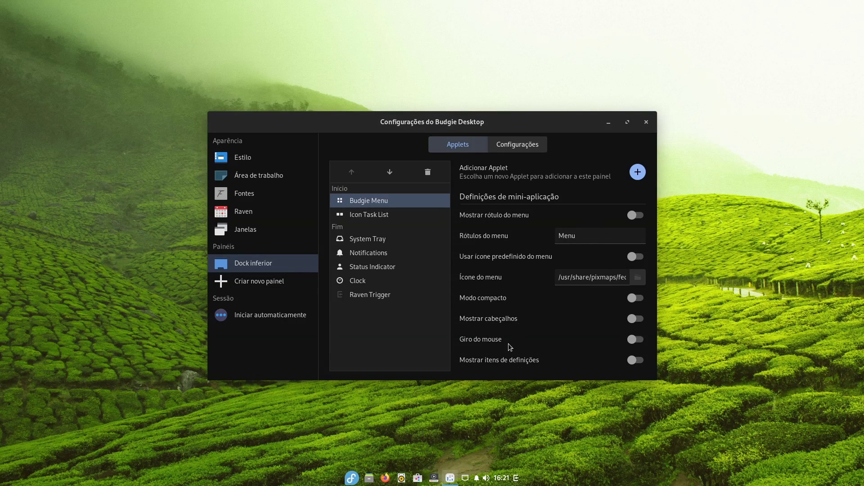
{"action": "left_click", "coordinate": [388, 216]}
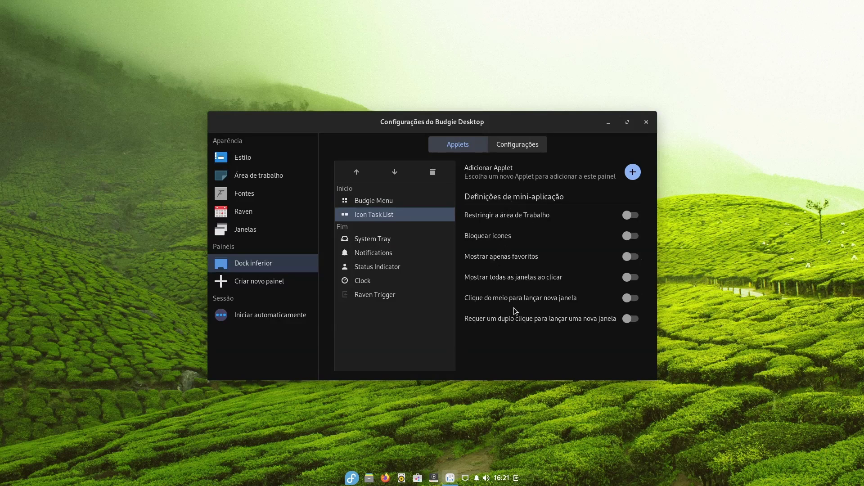
Enable Usar ícone predefinido do menu for the Budgie Menu applet and try the menu from the dock.
{"action": "left_click", "coordinate": [428, 200]}
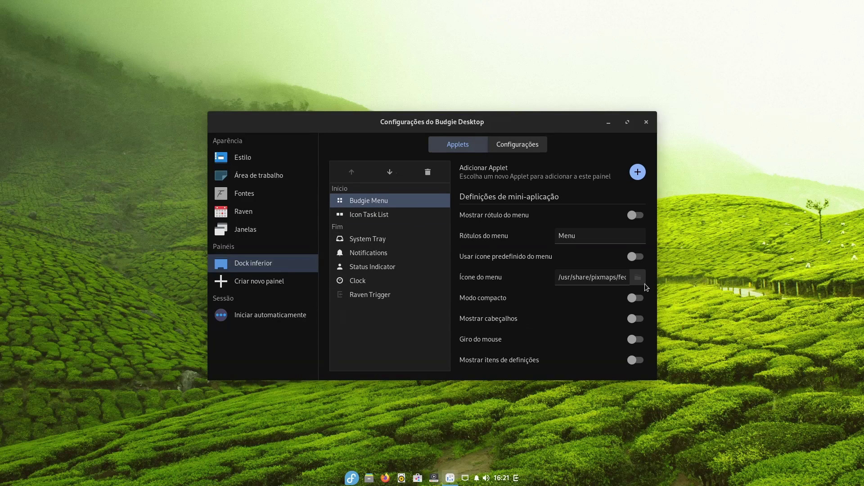
{"action": "left_click", "coordinate": [638, 257]}
{"action": "left_click", "coordinate": [352, 478]}
{"action": "left_click", "coordinate": [352, 478]}
{"action": "left_click", "coordinate": [352, 478]}
{"action": "left_click", "coordinate": [353, 478]}
{"action": "left_click", "coordinate": [352, 478]}
{"action": "left_click", "coordinate": [352, 479]}
Turn on Modo compacto for the Budgie Menu, preview the application list, and switch the mode off again.
{"action": "left_click", "coordinate": [635, 298]}
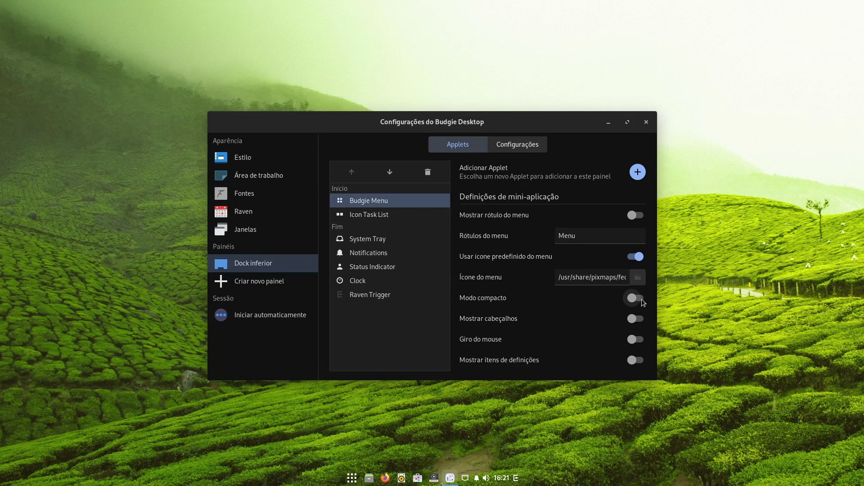
{"action": "left_click", "coordinate": [353, 478]}
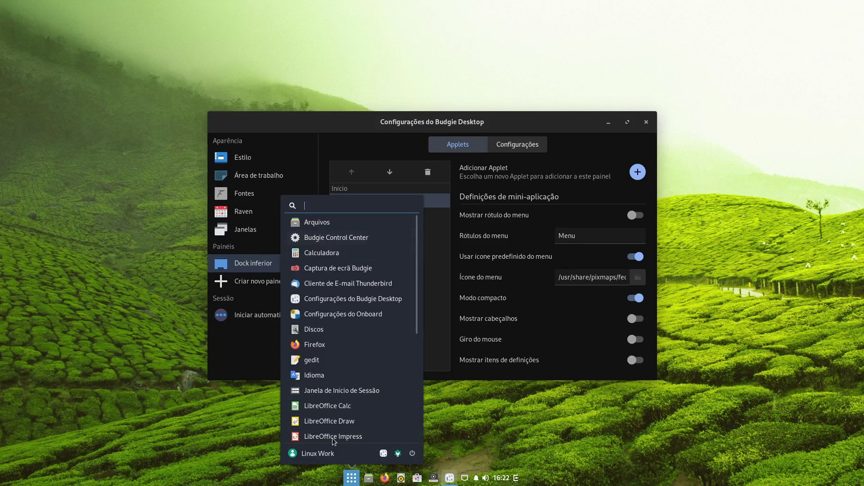
{"action": "scroll", "coordinate": [334, 405], "scroll_direction": "down", "scroll_amount": 3}
{"action": "scroll", "coordinate": [334, 405], "scroll_direction": "up", "scroll_amount": 3}
{"action": "key", "text": "Escape"}
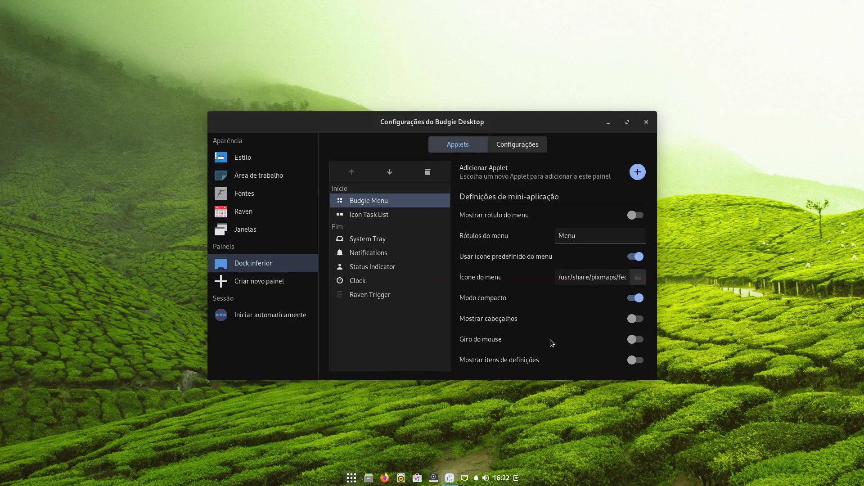
{"action": "left_click", "coordinate": [635, 298]}
Preview the Budgie Menu with Mostrar cabeçalhos on, and switch the headers off again.
{"action": "left_click", "coordinate": [352, 478]}
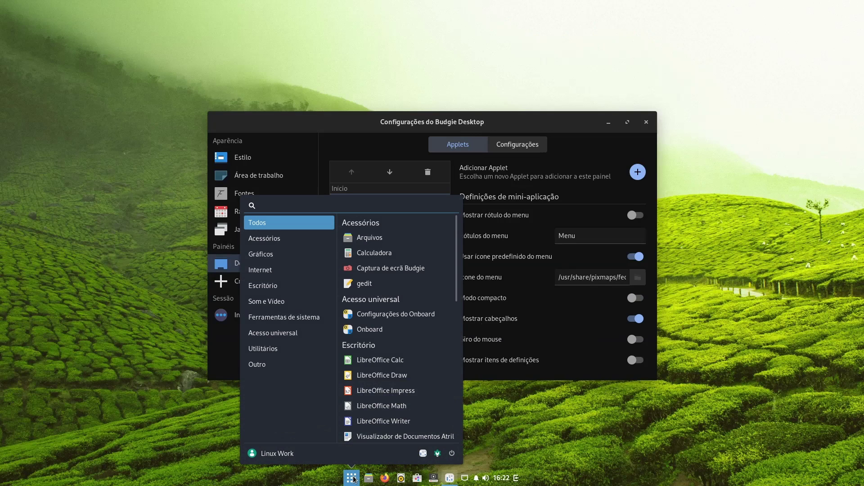
{"action": "left_click", "coordinate": [352, 478]}
{"action": "left_click", "coordinate": [632, 320]}
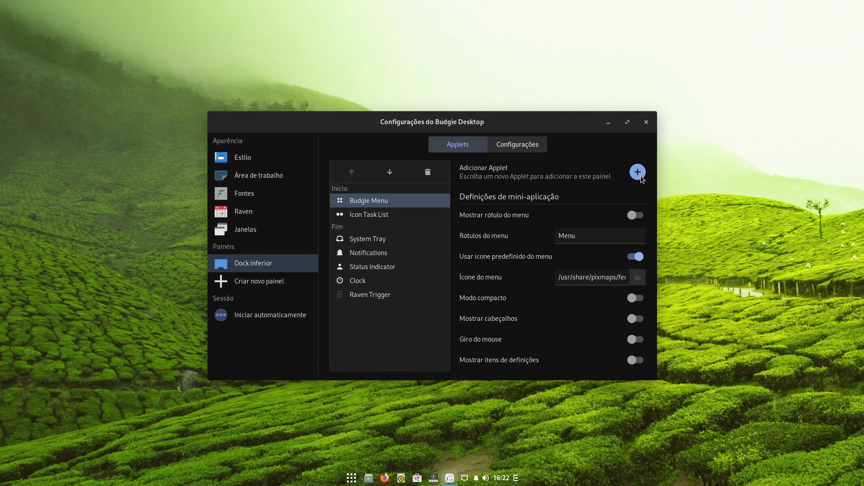
View the settings of the System Tray and Notifications applets, and return to Budgie Menu.
{"action": "left_click", "coordinate": [377, 241]}
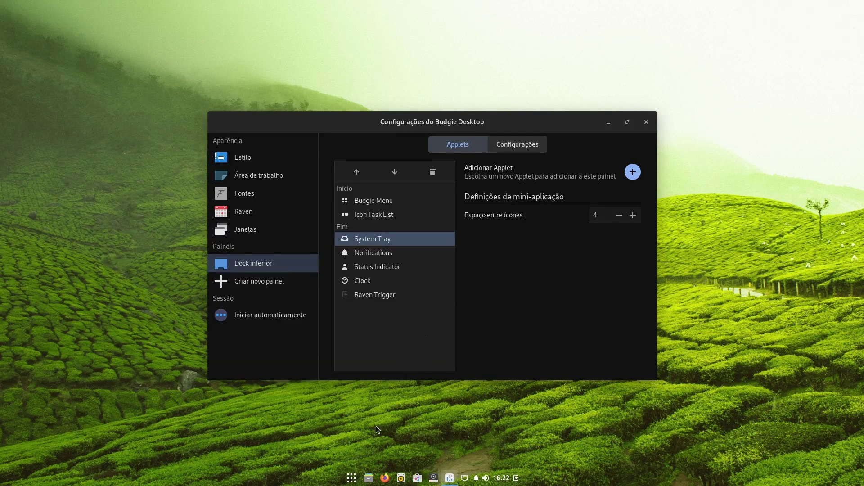
{"action": "left_click", "coordinate": [381, 254]}
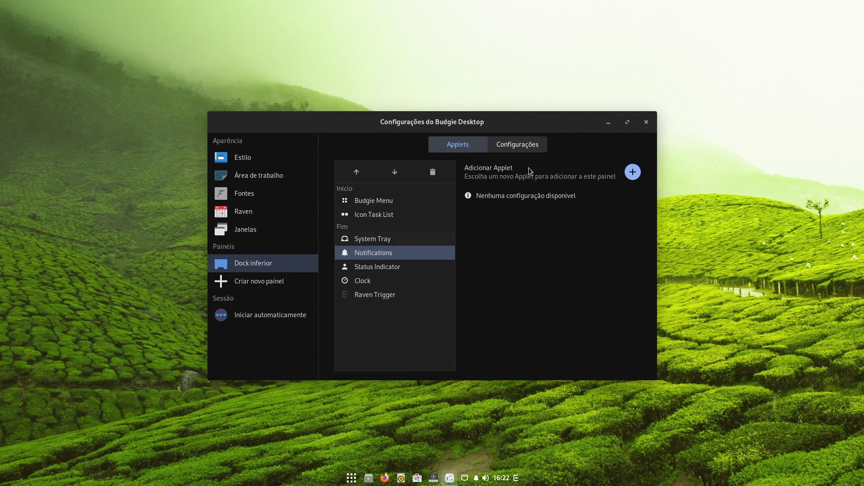
{"action": "left_click", "coordinate": [386, 198]}
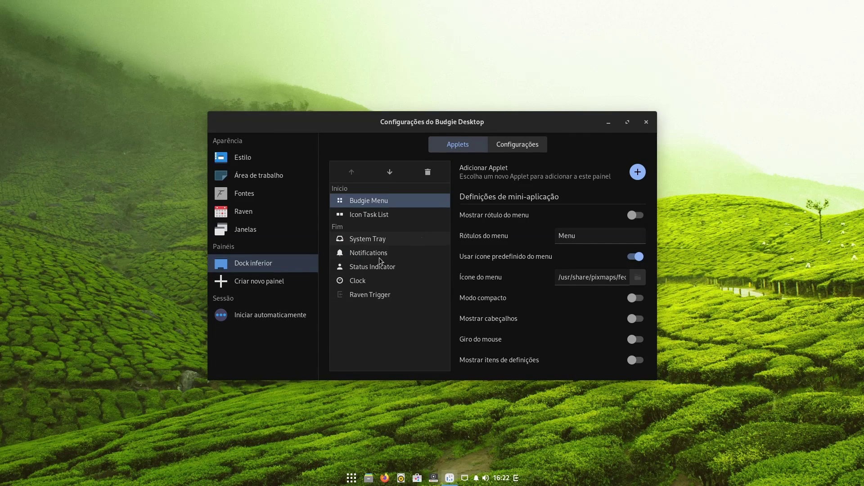
Review the dock's Configurações and the Estilo page, and close Configurações do Budgie Desktop.
{"action": "left_click", "coordinate": [512, 145]}
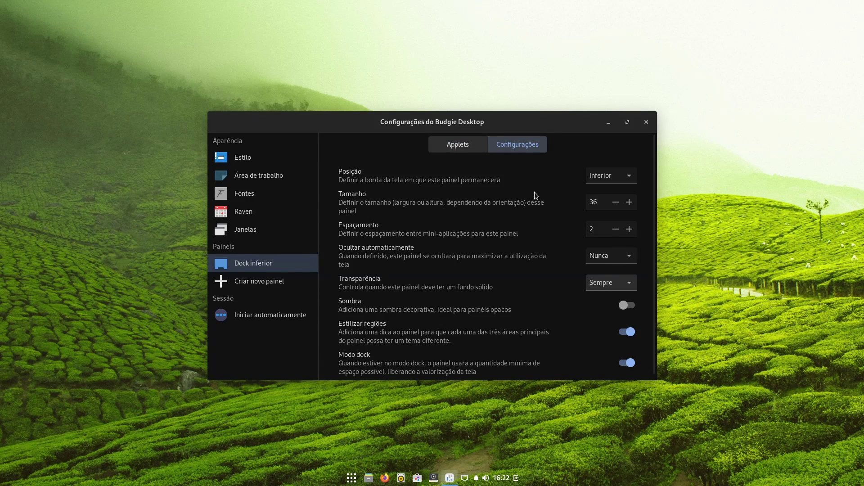
{"action": "scroll", "coordinate": [534, 191], "scroll_direction": "down", "scroll_amount": 1}
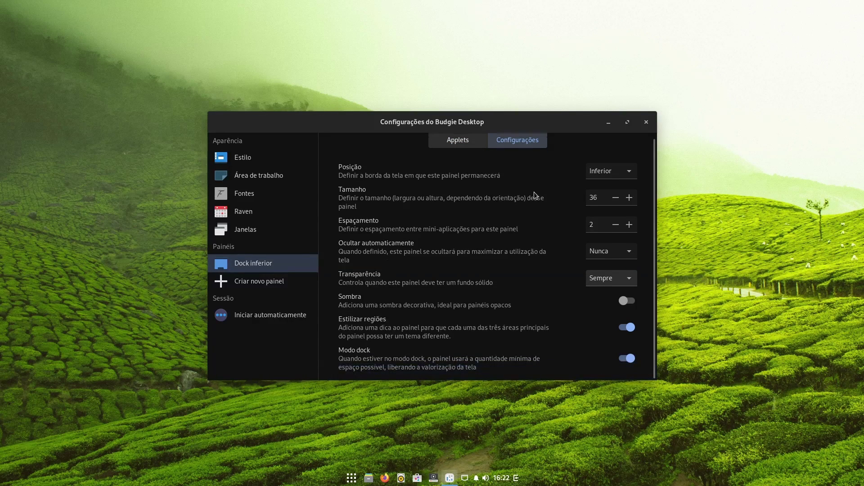
{"action": "scroll", "coordinate": [409, 269], "scroll_direction": "up", "scroll_amount": 1}
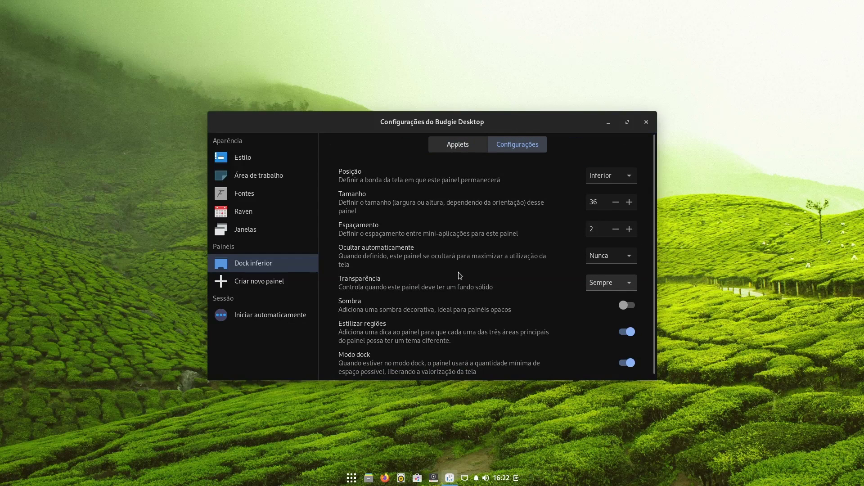
{"action": "left_click", "coordinate": [243, 155]}
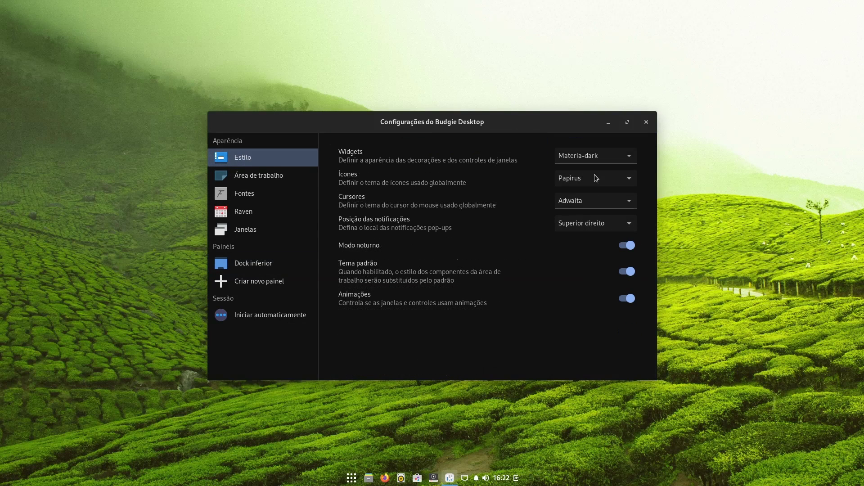
{"action": "left_click", "coordinate": [645, 124]}
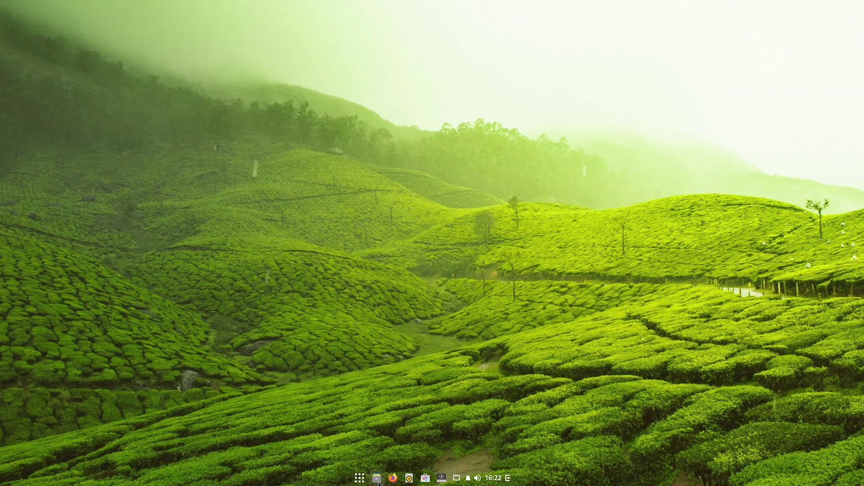
Open the file manager from the dock, move its window to the middle of the desktop and show Pasta pessoal.
{"action": "left_click", "coordinate": [377, 479]}
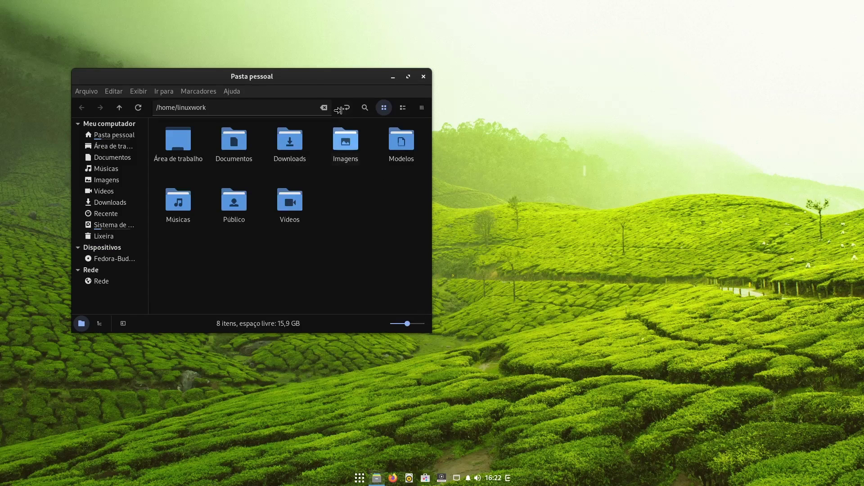
{"action": "left_click_drag", "start_coordinate": [304, 84], "coordinate": [487, 132]}
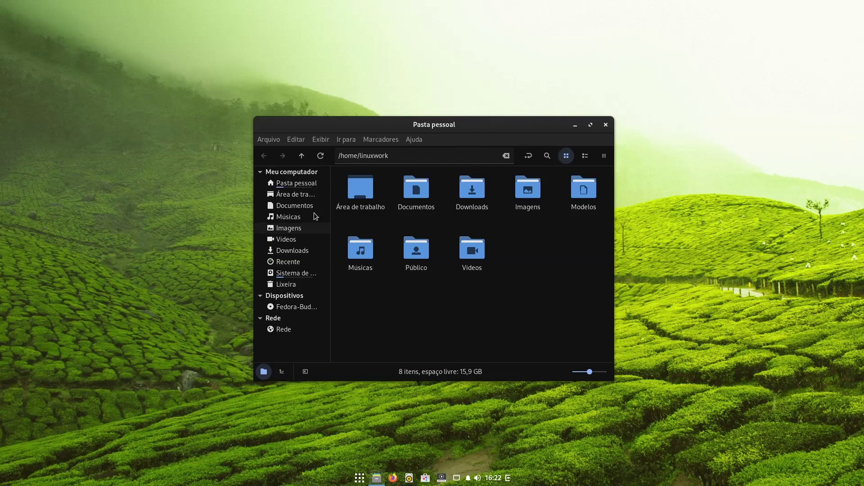
{"action": "left_click", "coordinate": [303, 186]}
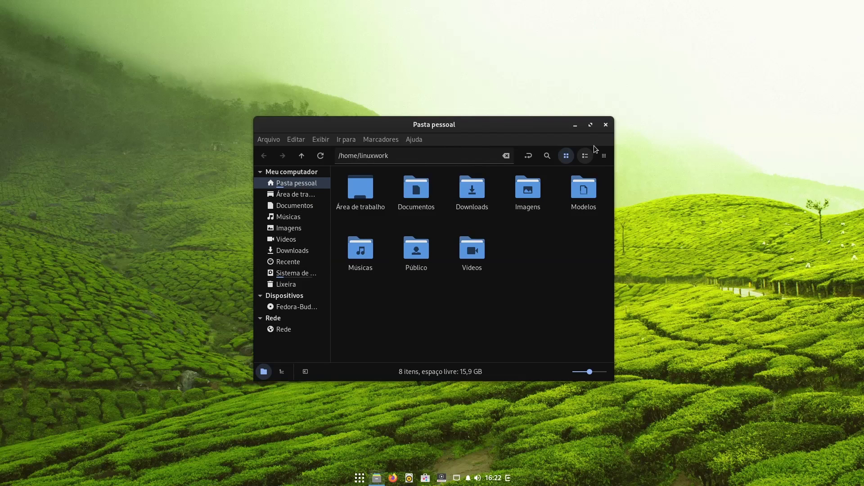
Show the hidden files in Pasta pessoal, look through them, and hide them again.
{"action": "right_click", "coordinate": [532, 268]}
{"action": "left_click", "coordinate": [567, 356]}
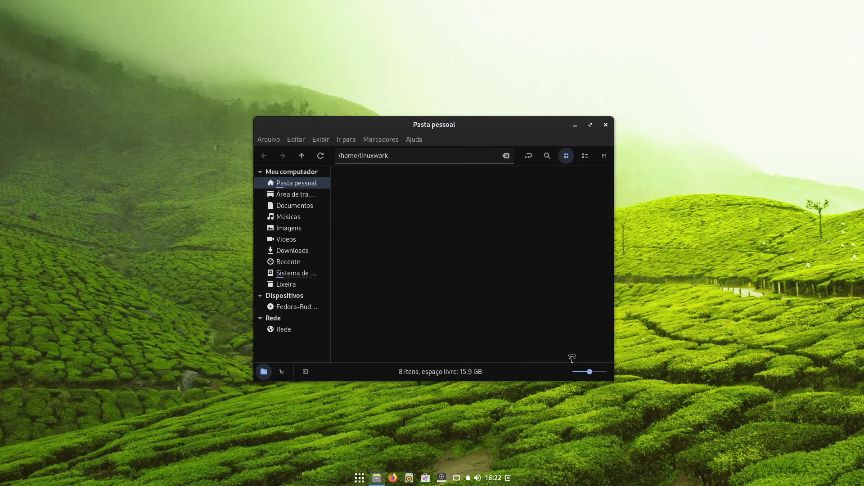
{"action": "scroll", "coordinate": [514, 290], "scroll_direction": "down", "scroll_amount": 3}
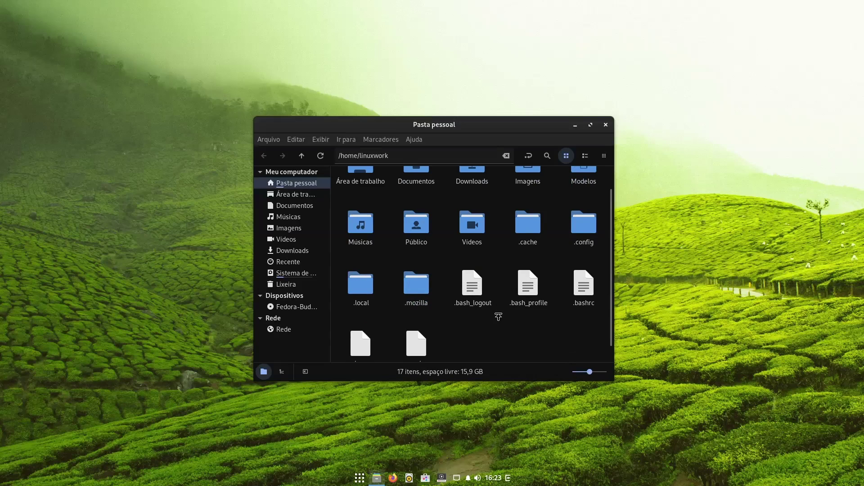
{"action": "scroll", "coordinate": [495, 335], "scroll_direction": "up", "scroll_amount": 3}
{"action": "scroll", "coordinate": [500, 328], "scroll_direction": "down", "scroll_amount": 3}
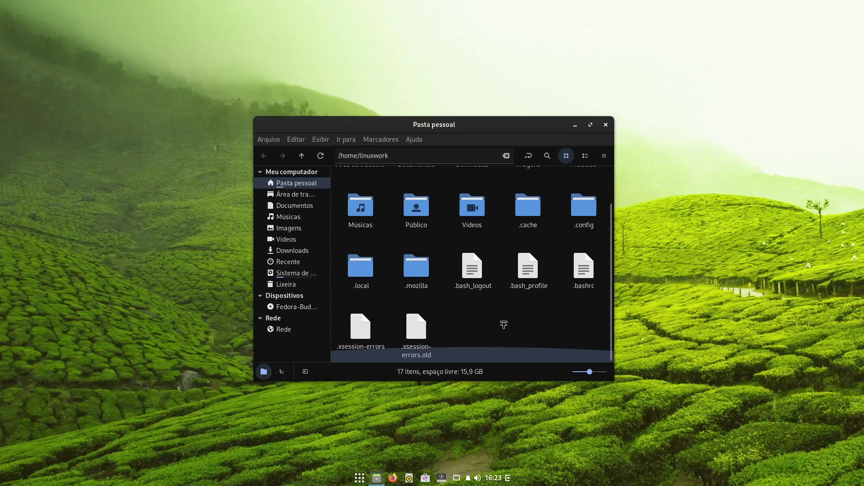
{"action": "right_click", "coordinate": [504, 319]}
{"action": "left_click", "coordinate": [487, 331]}
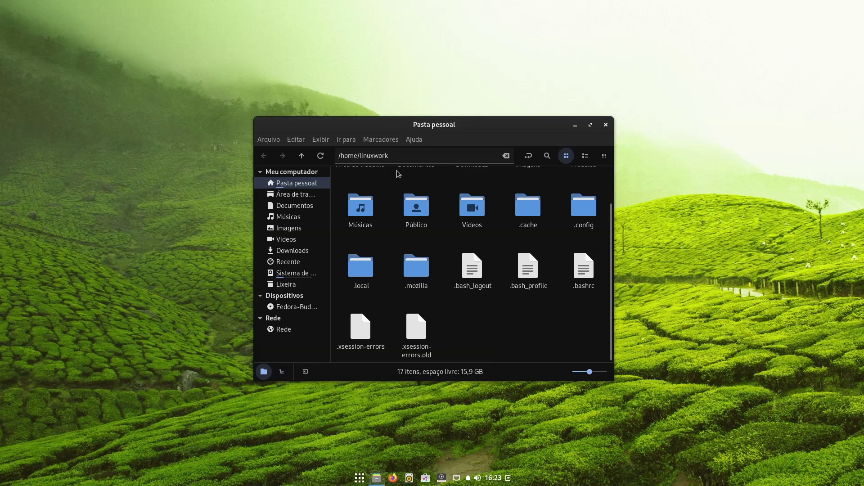
{"action": "right_click", "coordinate": [523, 309]}
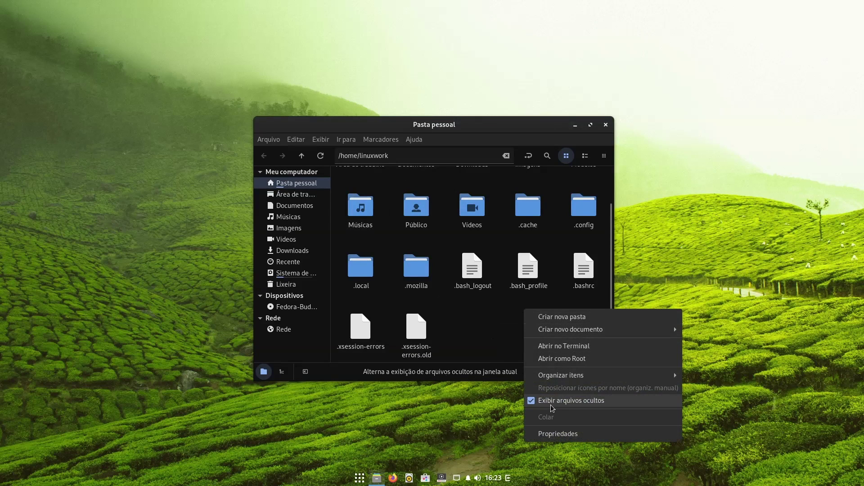
{"action": "left_click", "coordinate": [568, 401]}
Close the file manager and check the application menu and the desktop's context menu.
{"action": "left_click", "coordinate": [605, 126]}
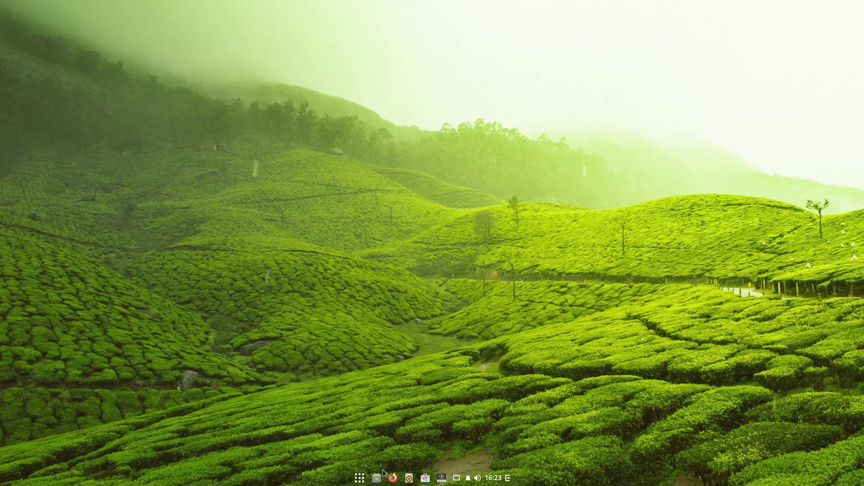
{"action": "left_click", "coordinate": [360, 477]}
{"action": "left_click", "coordinate": [542, 298]}
{"action": "right_click", "coordinate": [440, 265]}
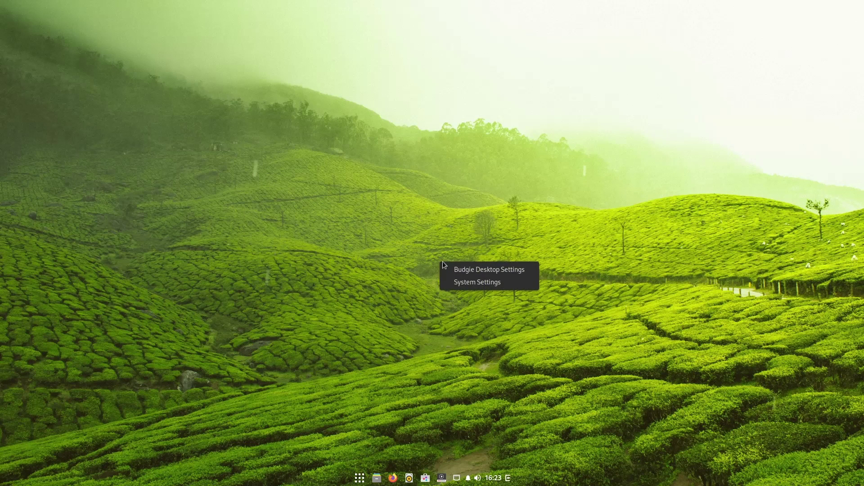
{"action": "left_click", "coordinate": [450, 312]}
Browse the application menu's categories from Outro up to Escritório, return to Todos, and close the menu.
{"action": "left_click", "coordinate": [358, 481]}
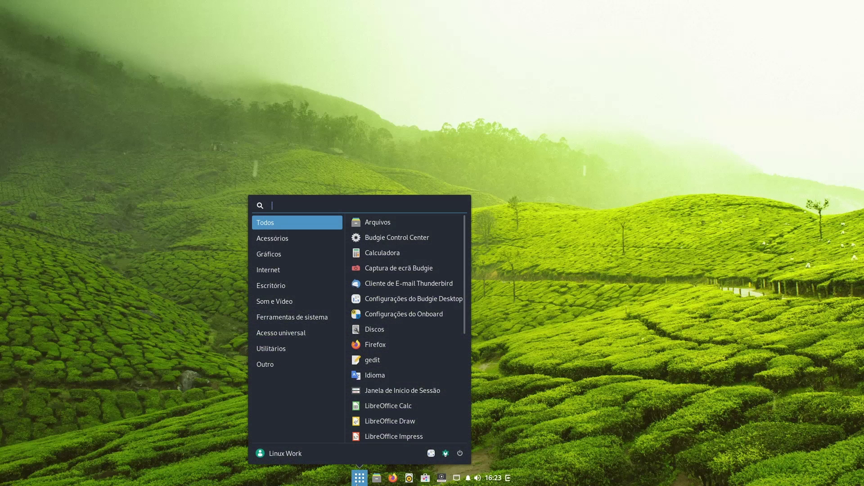
{"action": "left_click", "coordinate": [275, 366]}
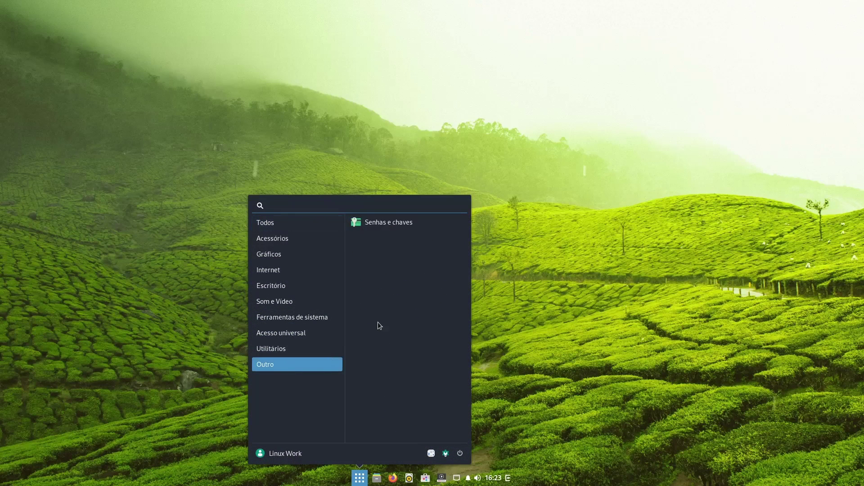
{"action": "left_click", "coordinate": [306, 349]}
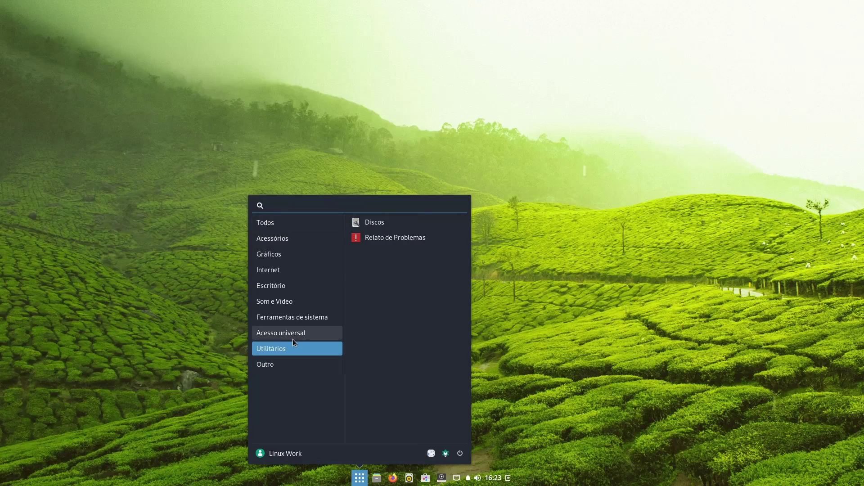
{"action": "left_click", "coordinate": [301, 333]}
{"action": "left_click", "coordinate": [314, 318]}
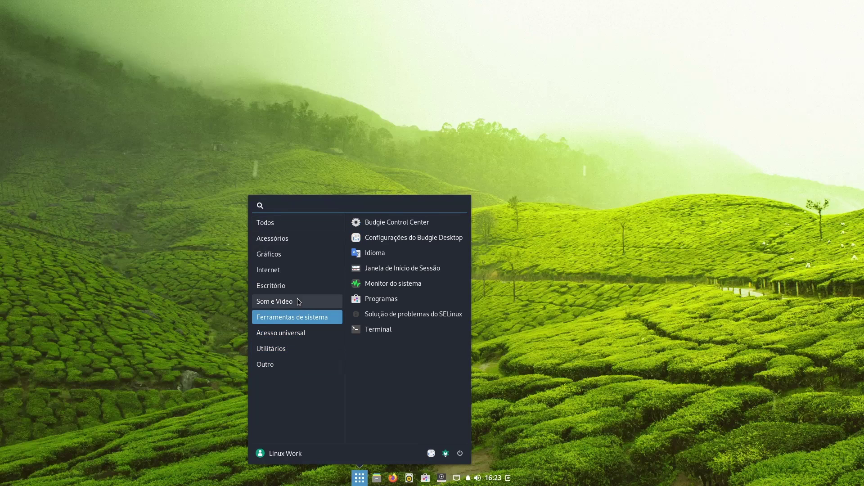
{"action": "left_click", "coordinate": [298, 301]}
{"action": "left_click", "coordinate": [281, 286]}
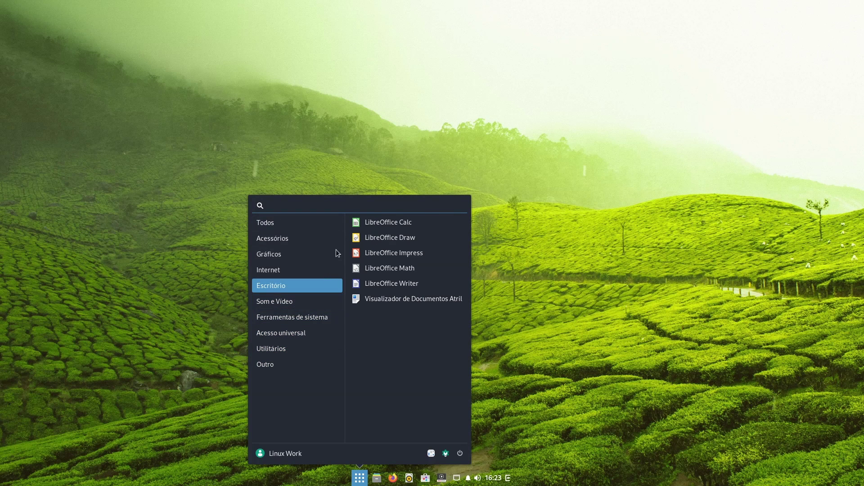
{"action": "left_click", "coordinate": [266, 223]}
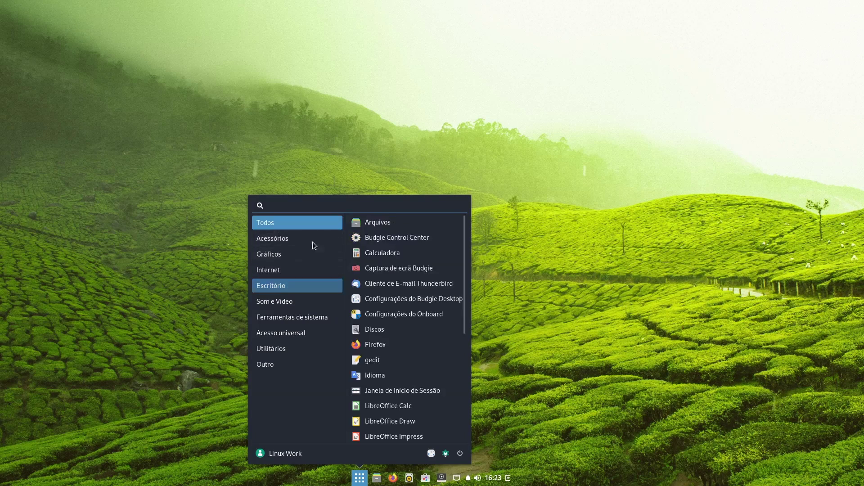
{"action": "left_click", "coordinate": [549, 189]}
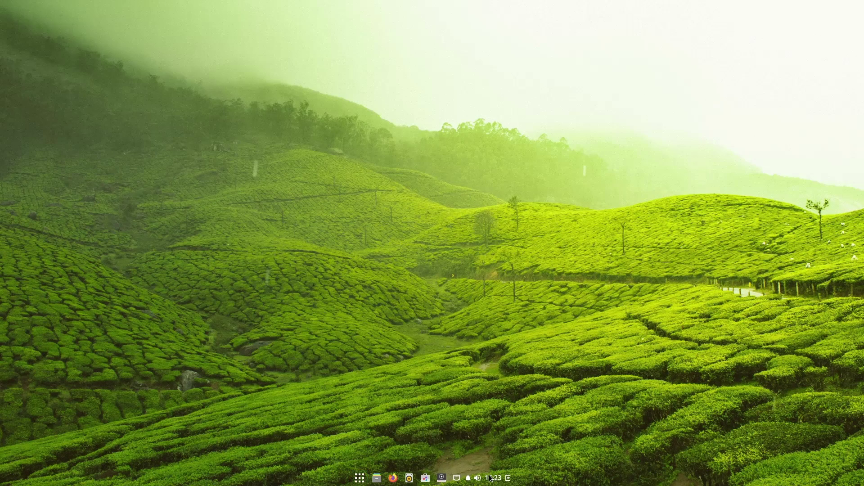
Look through the full application list in the application menu and launch Monitor do sistema.
{"action": "left_click", "coordinate": [358, 480]}
{"action": "left_click", "coordinate": [358, 480]}
{"action": "left_click", "coordinate": [357, 482]}
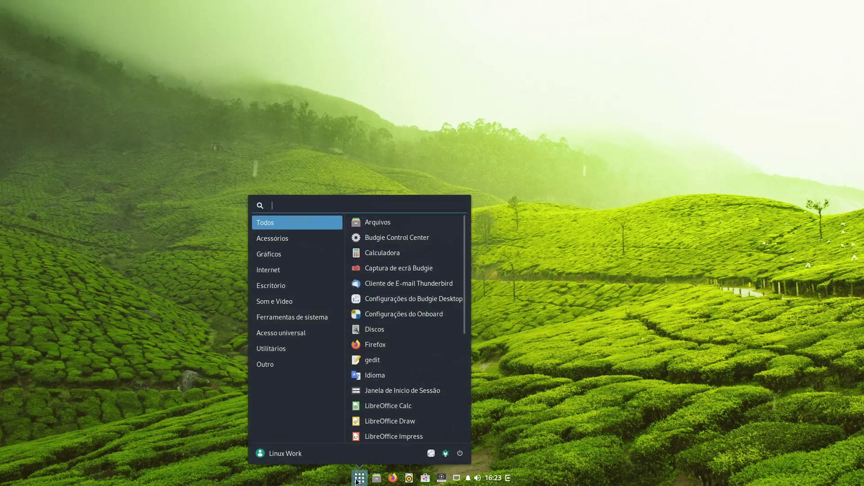
{"action": "scroll", "coordinate": [372, 356], "scroll_direction": "down", "scroll_amount": 5}
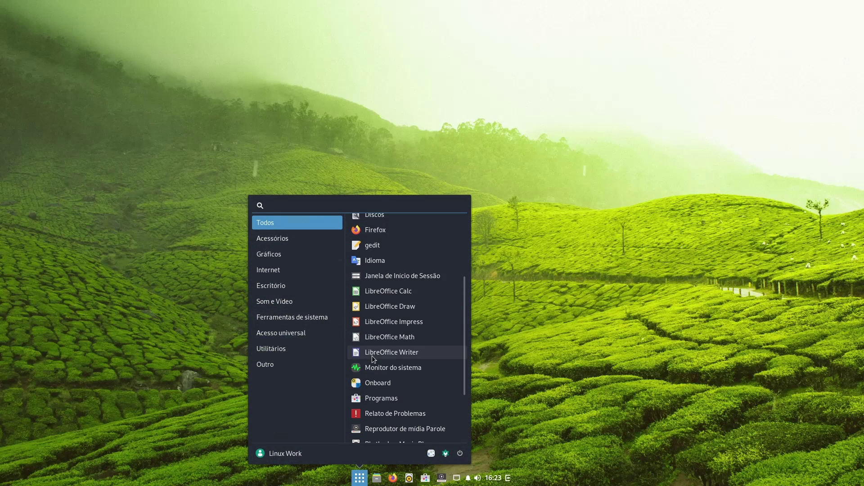
{"action": "scroll", "coordinate": [372, 356], "scroll_direction": "down", "scroll_amount": 4}
{"action": "scroll", "coordinate": [395, 401], "scroll_direction": "up", "scroll_amount": 8}
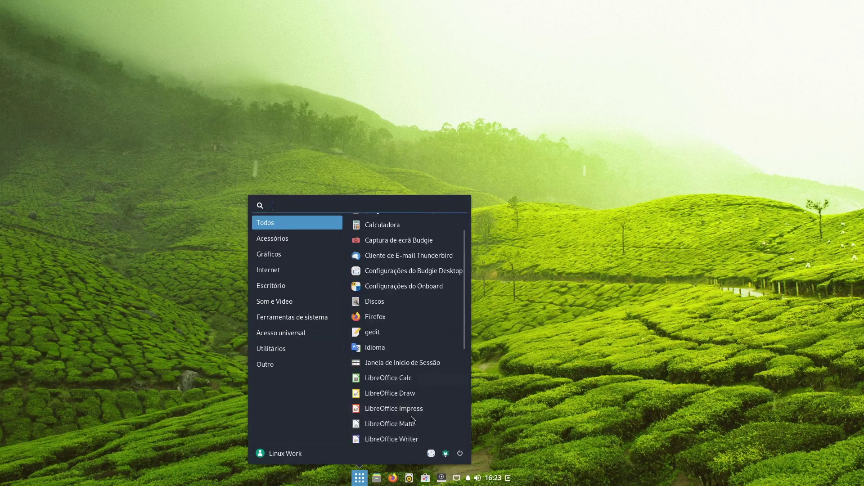
{"action": "scroll", "coordinate": [411, 420], "scroll_direction": "down", "scroll_amount": 5}
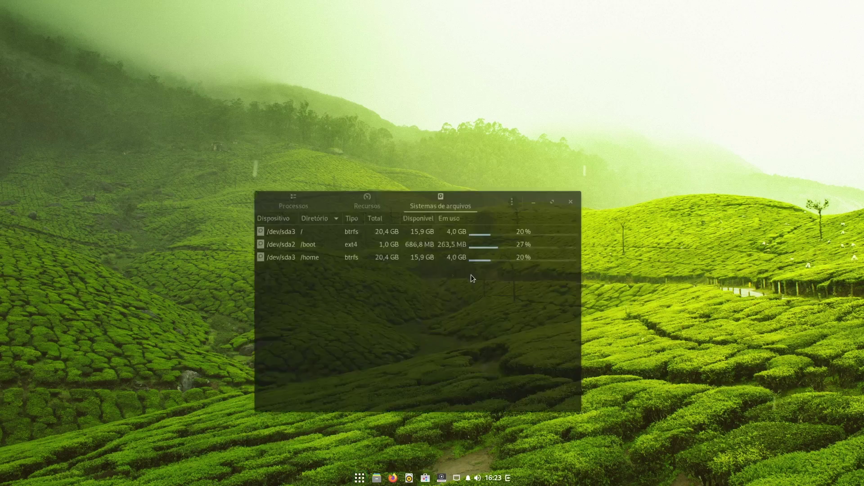
Check Recursos, Sistemas de arquivos and Processos in Monitor do sistema, move its window slightly, and close it.
{"action": "left_click", "coordinate": [367, 197]}
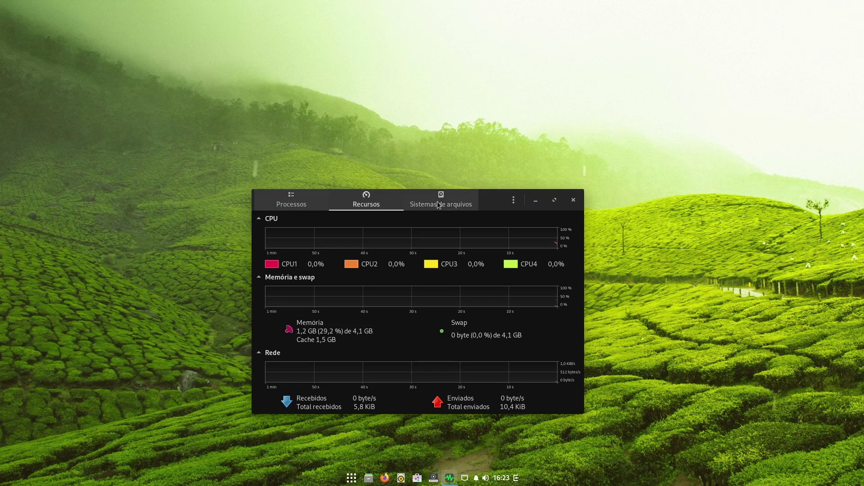
{"action": "left_click", "coordinate": [440, 199]}
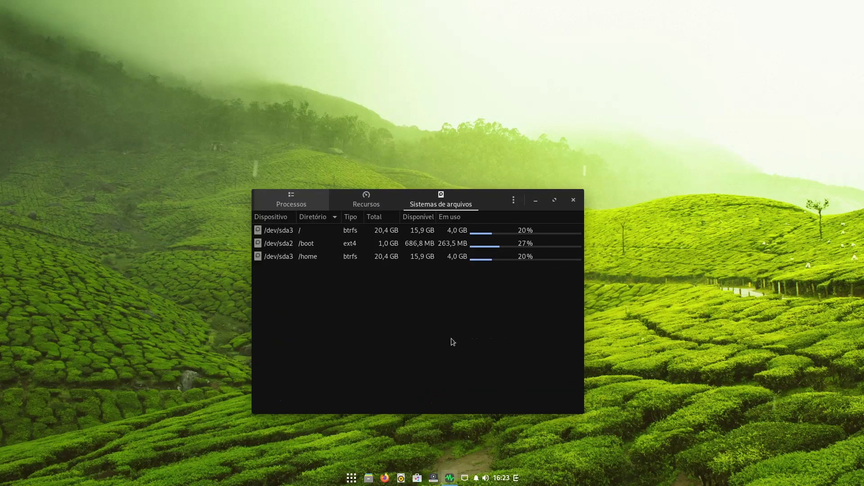
{"action": "left_click_drag", "start_coordinate": [492, 202], "coordinate": [502, 218]}
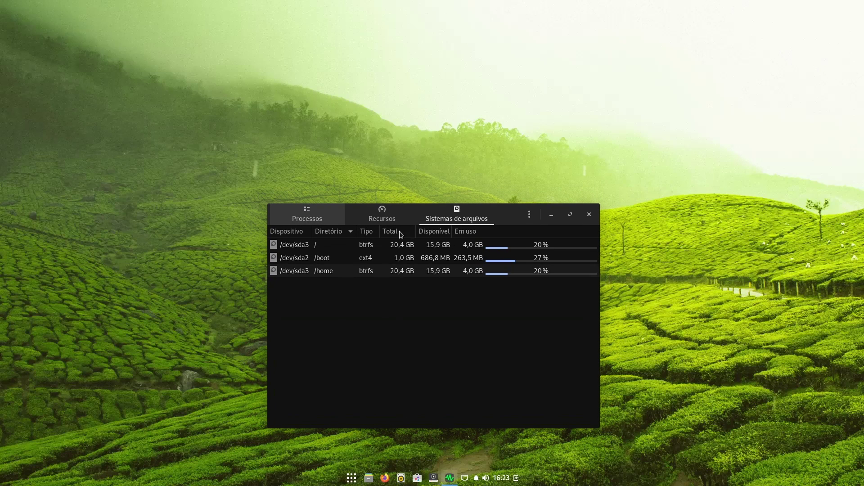
{"action": "left_click", "coordinate": [315, 221]}
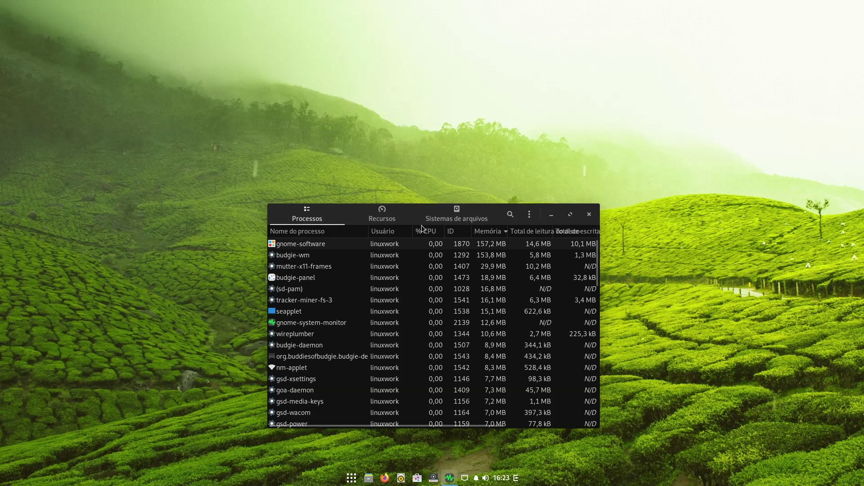
{"action": "left_click", "coordinate": [456, 221]}
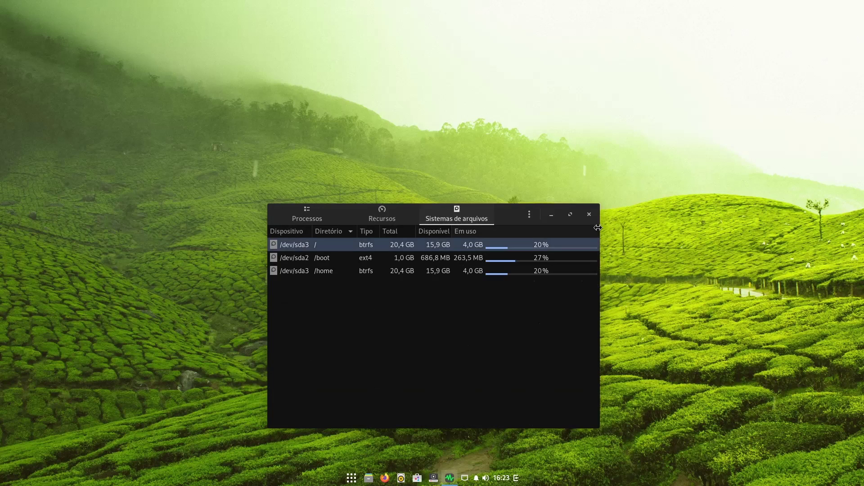
{"action": "key", "text": "ctrl+q"}
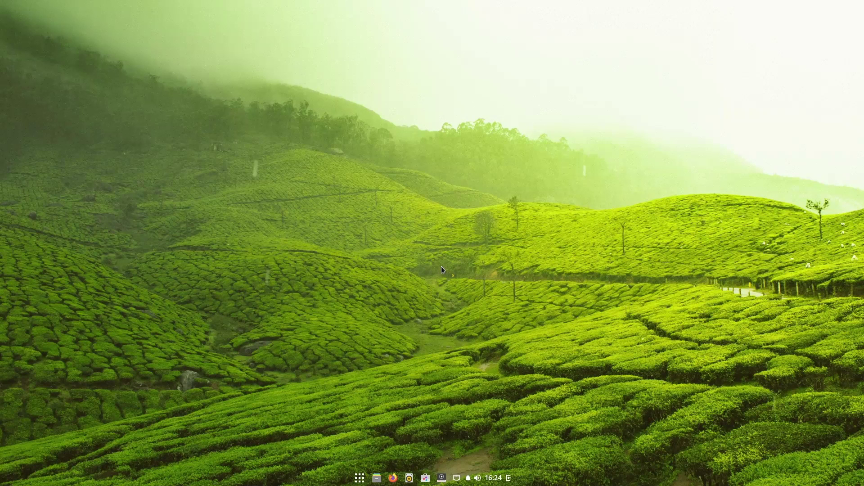